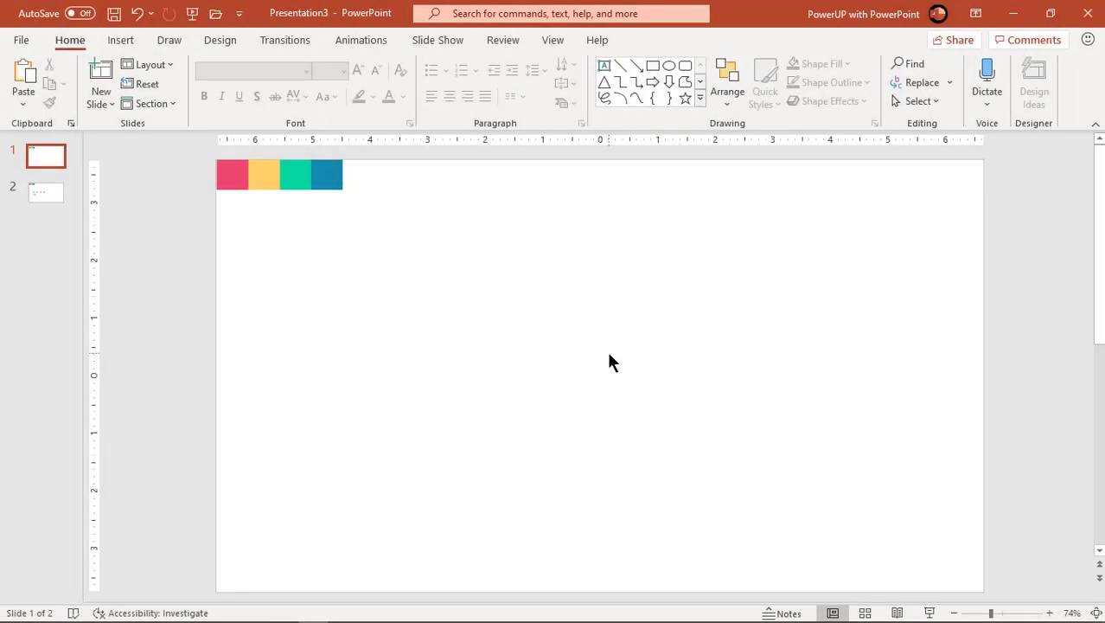
Zoom out and move the four-colour swatch strip off the slide onto the pasteboard.
{"action": "scroll", "coordinate": [609, 363], "scroll_direction": "down", "scroll_amount": 3, "text": "ctrl"}
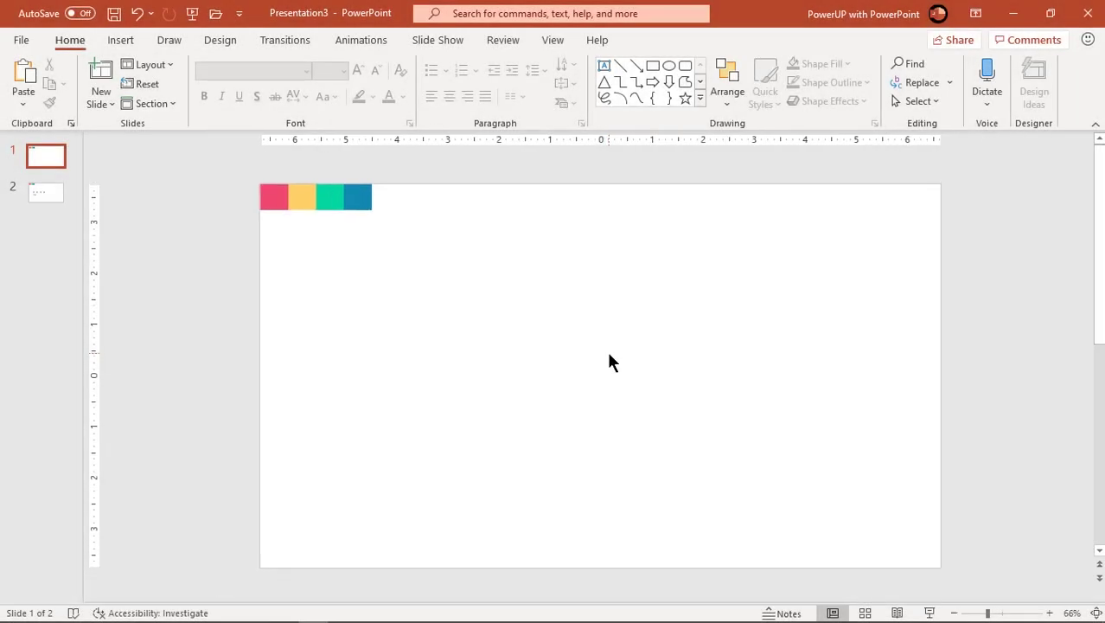
{"action": "scroll", "coordinate": [609, 362], "scroll_direction": "down", "scroll_amount": 2, "text": "ctrl"}
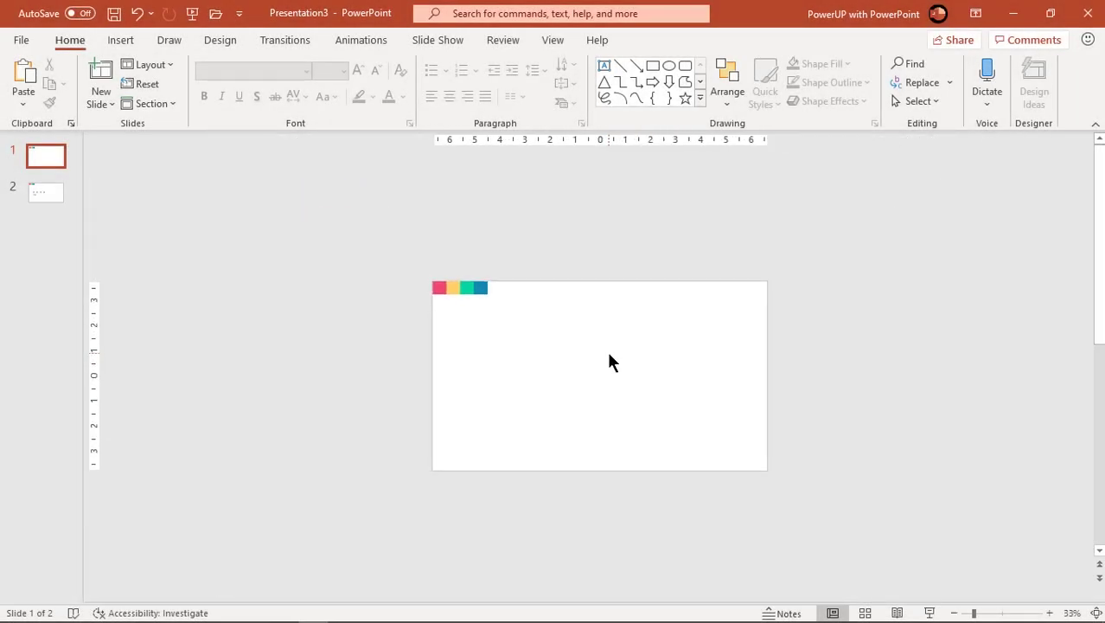
{"action": "left_click_drag", "start_coordinate": [444, 287], "coordinate": [275, 221]}
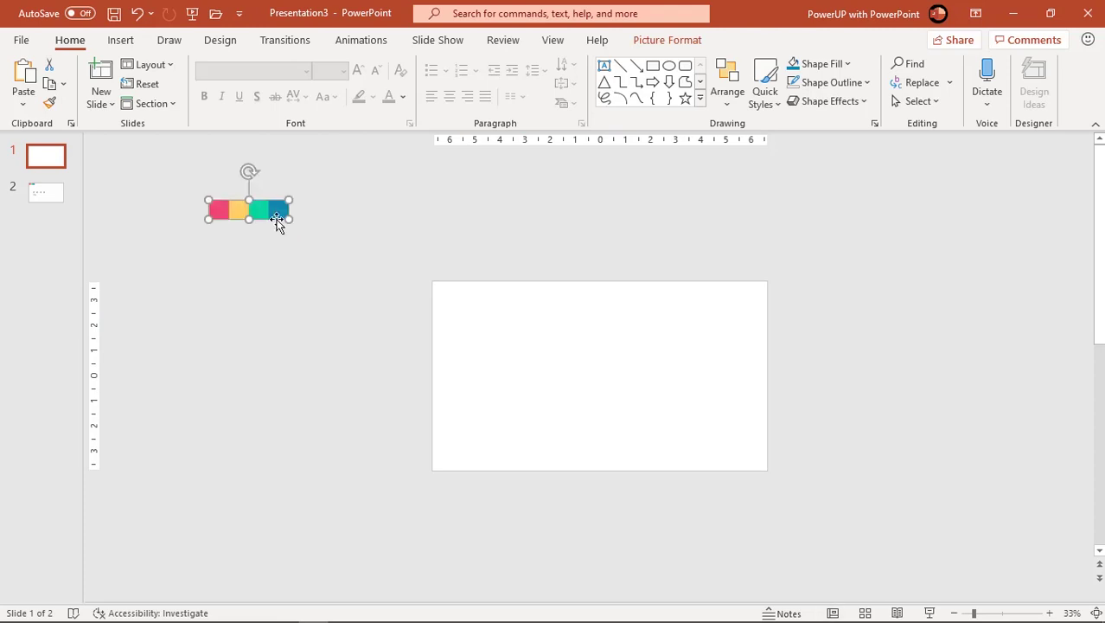
{"action": "left_click", "coordinate": [314, 222]}
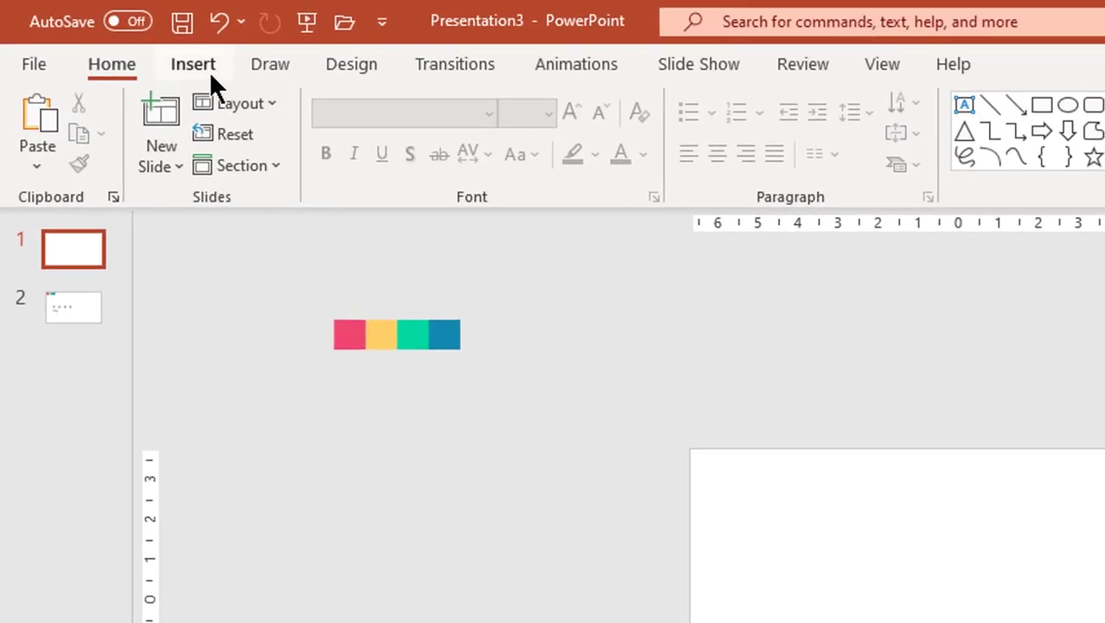
Choose the Oval shape from the Insert Shapes gallery.
{"action": "left_click", "coordinate": [120, 40]}
{"action": "left_click", "coordinate": [404, 173]}
{"action": "left_click", "coordinate": [509, 233]}
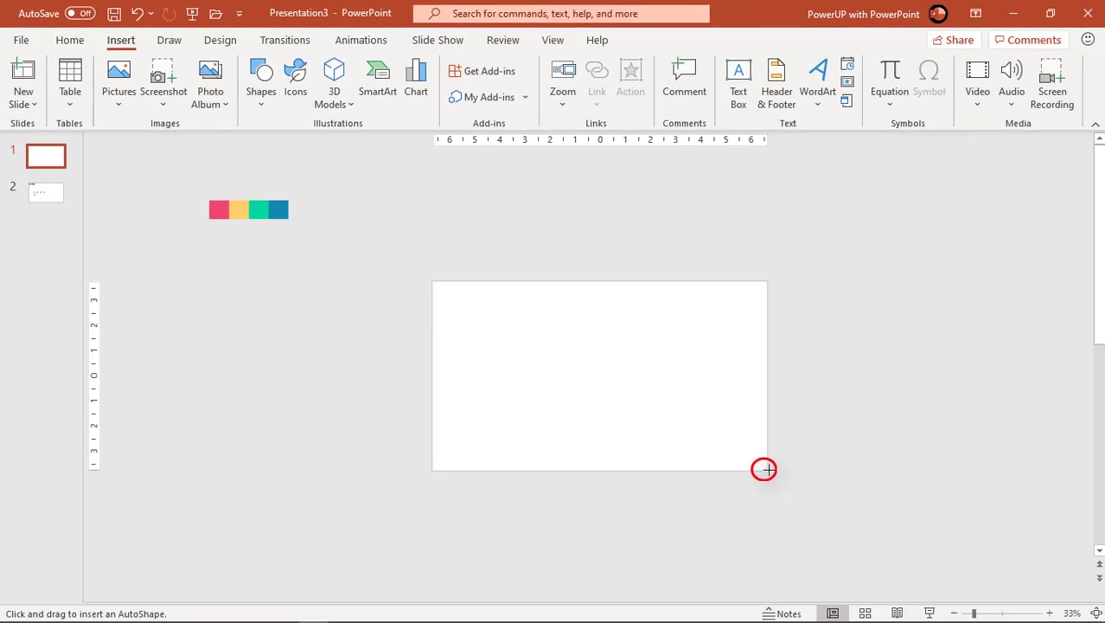
Draw a 30.89-inch circle enclosing the whole slide and set its fill to No Fill.
{"action": "left_click_drag", "start_coordinate": [763, 468], "coordinate": [1068, 531]}
{"action": "scroll", "coordinate": [992, 508], "scroll_direction": "down", "scroll_amount": 2}
{"action": "scroll", "coordinate": [995, 513], "scroll_direction": "down", "scroll_amount": 3}
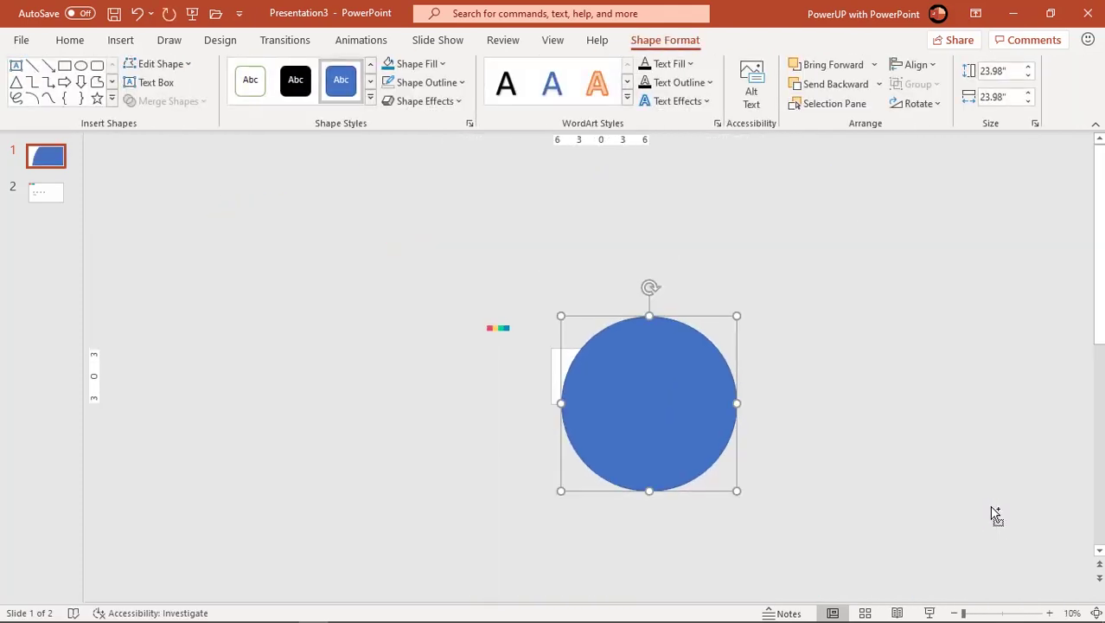
{"action": "left_click_drag", "start_coordinate": [738, 491], "coordinate": [761, 501]}
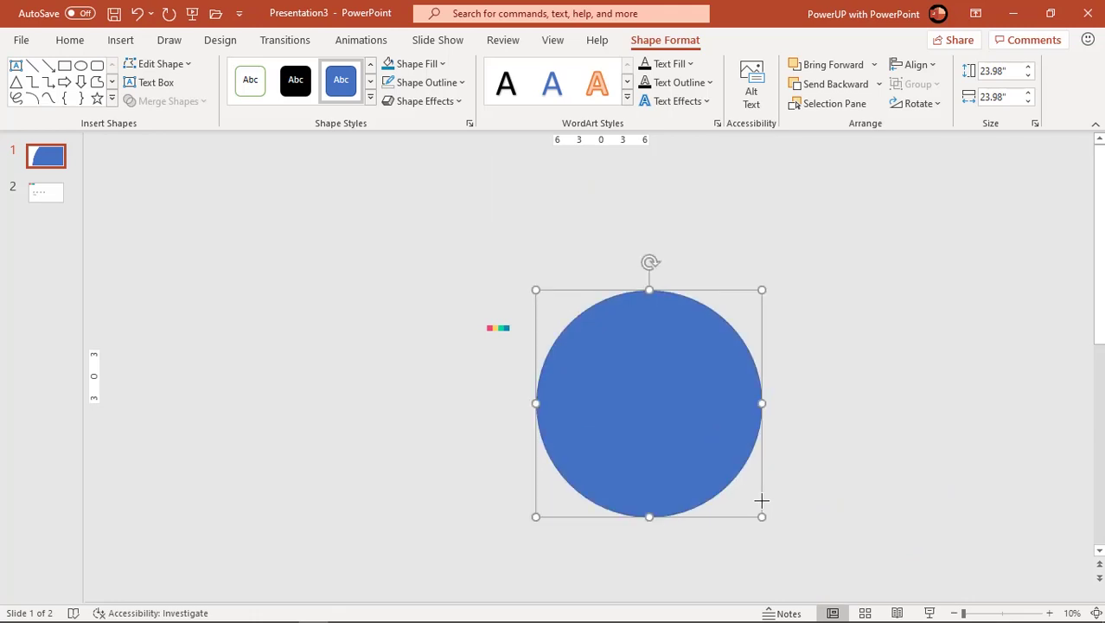
{"action": "left_click", "coordinate": [434, 63]}
{"action": "left_click", "coordinate": [409, 239]}
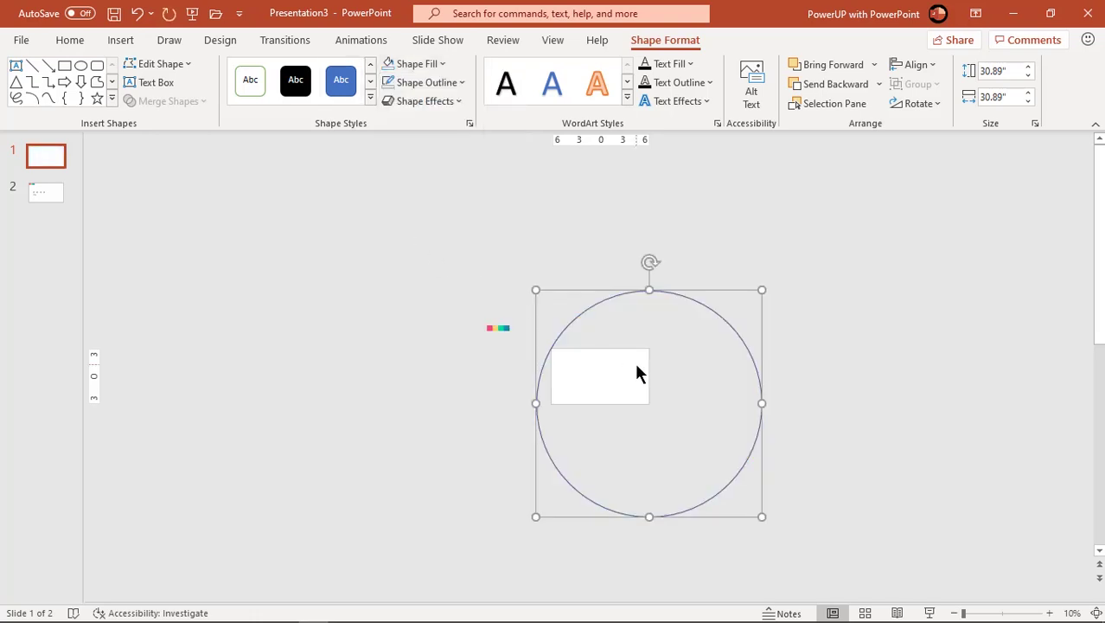
Draw a blue rectangle inside the circle, placed just right of centre and widened.
{"action": "scroll", "coordinate": [638, 367], "scroll_direction": "up", "scroll_amount": 2, "text": "ctrl"}
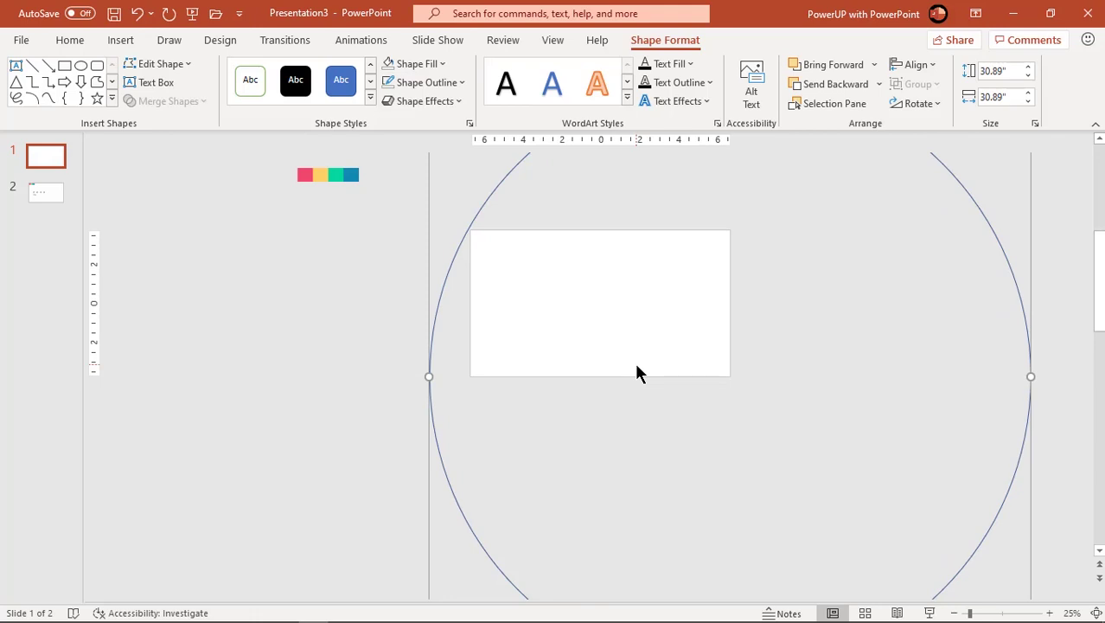
{"action": "scroll", "coordinate": [638, 367], "scroll_direction": "up", "scroll_amount": 1}
{"action": "scroll", "coordinate": [637, 373], "scroll_direction": "up", "scroll_amount": 1}
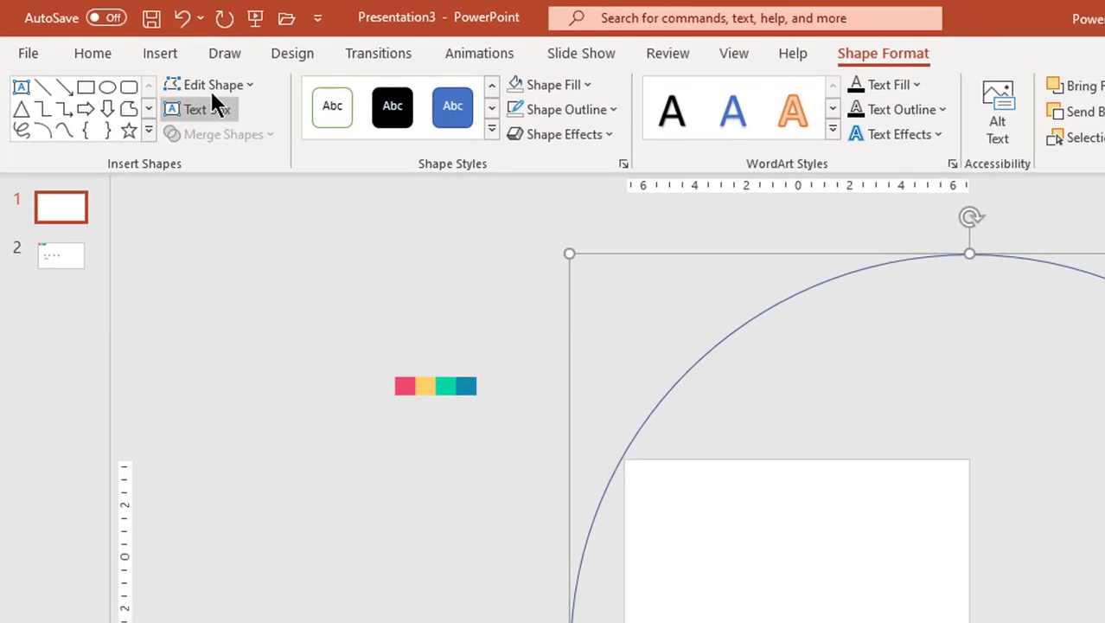
{"action": "left_click", "coordinate": [173, 59]}
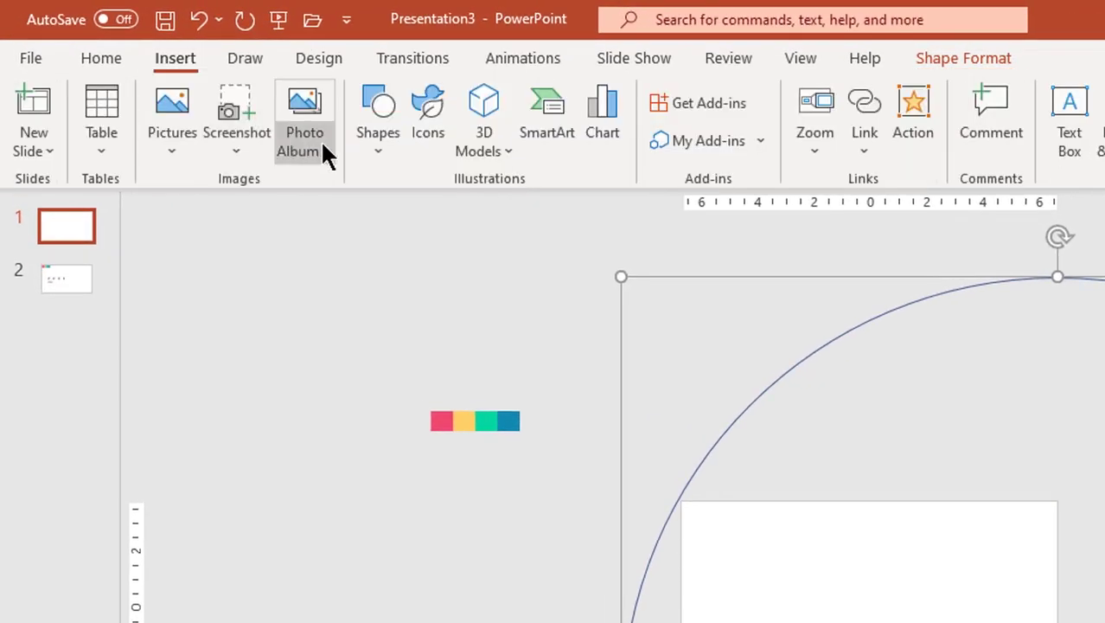
{"action": "left_click", "coordinate": [340, 145]}
{"action": "left_click", "coordinate": [438, 211]}
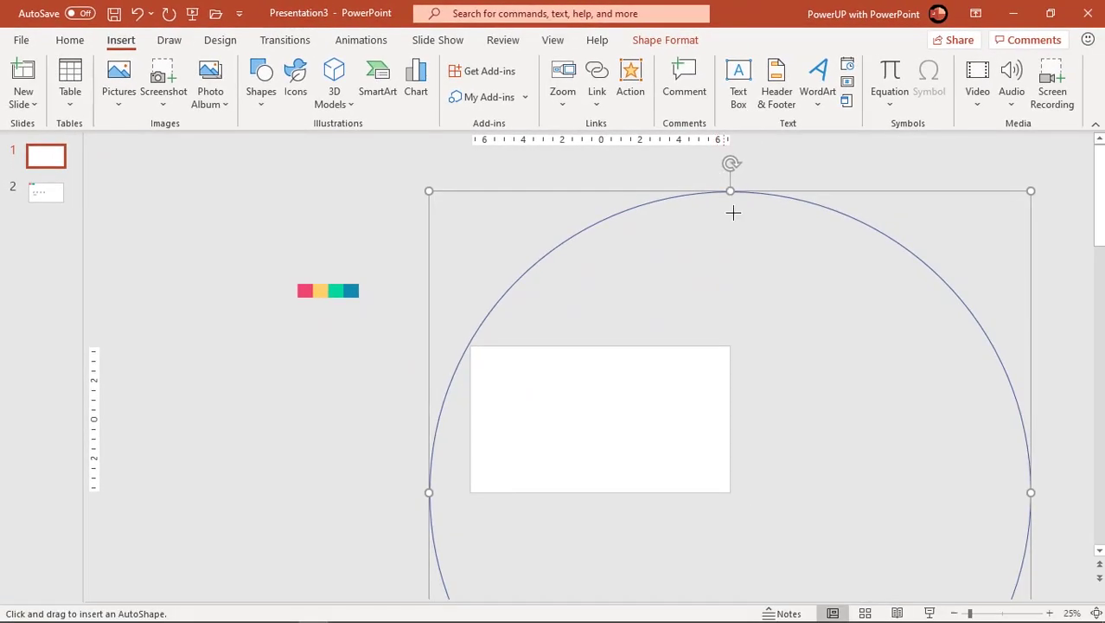
{"action": "mouse_move", "coordinate": [764, 338]}
{"action": "left_mouse_down"}
{"action": "mouse_move", "coordinate": [792, 422]}
{"action": "mouse_move", "coordinate": [856, 488]}
{"action": "left_mouse_up"}
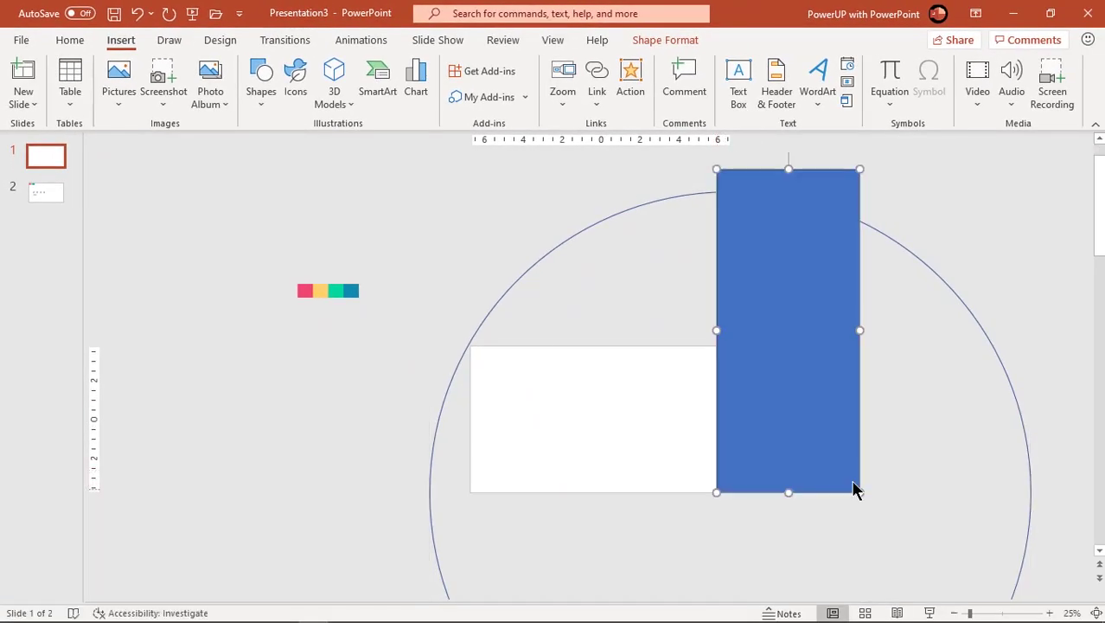
{"action": "left_click_drag", "start_coordinate": [768, 337], "coordinate": [786, 328]}
{"action": "left_click_drag", "start_coordinate": [875, 314], "coordinate": [910, 323]}
Remove the rectangle's outline and stretch its top up to the circle's top.
{"action": "scroll", "coordinate": [874, 327], "scroll_direction": "up", "scroll_amount": 1}
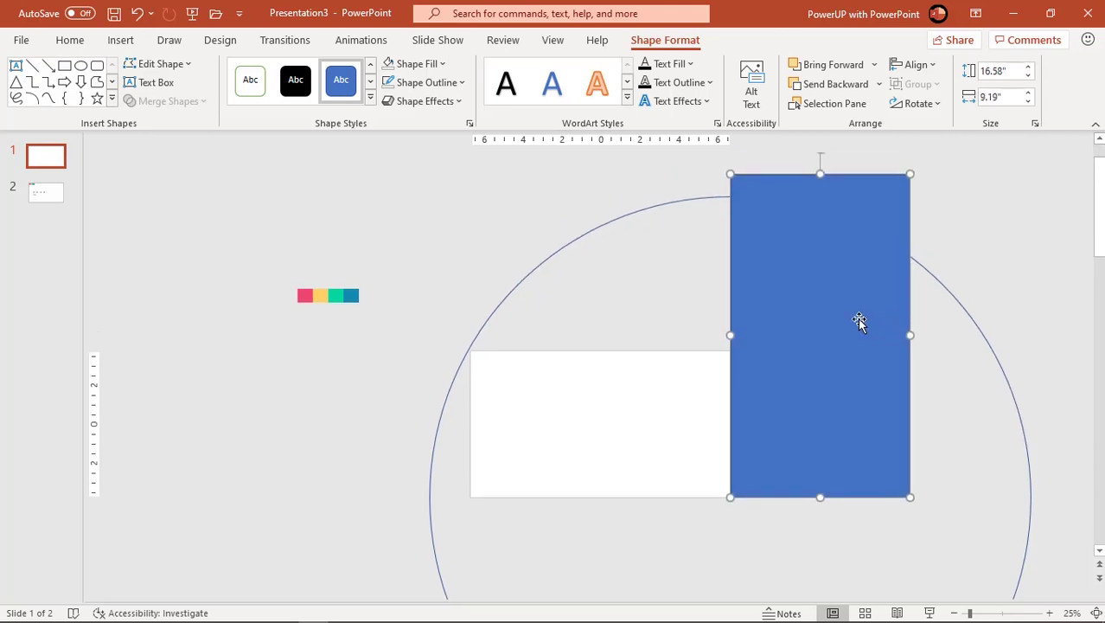
{"action": "left_click", "coordinate": [452, 82]}
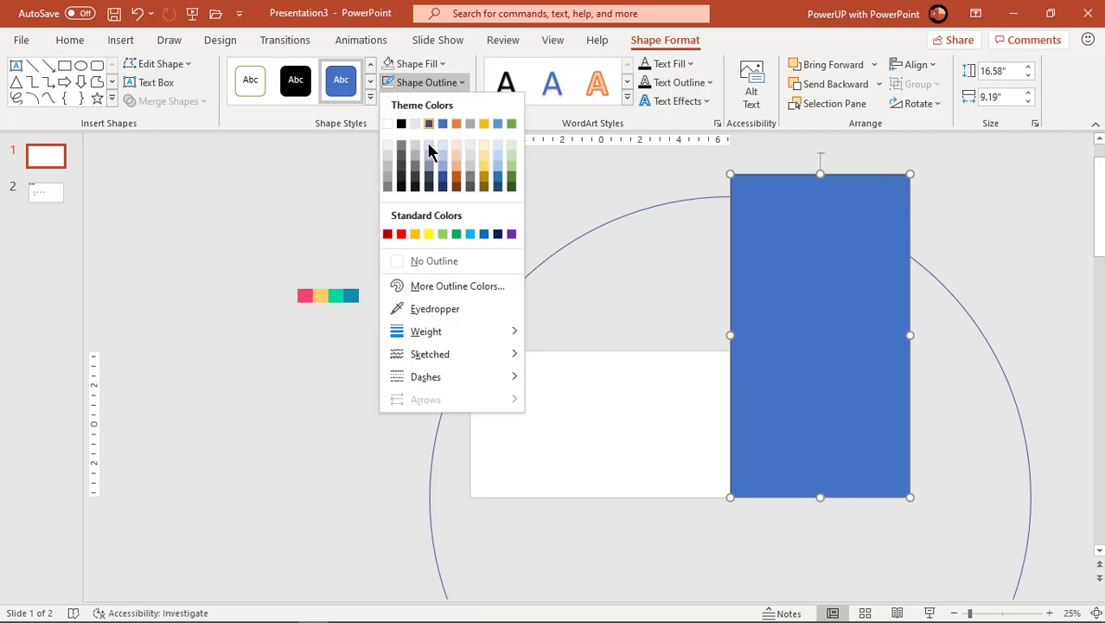
{"action": "left_click", "coordinate": [430, 261]}
{"action": "left_click", "coordinate": [812, 420]}
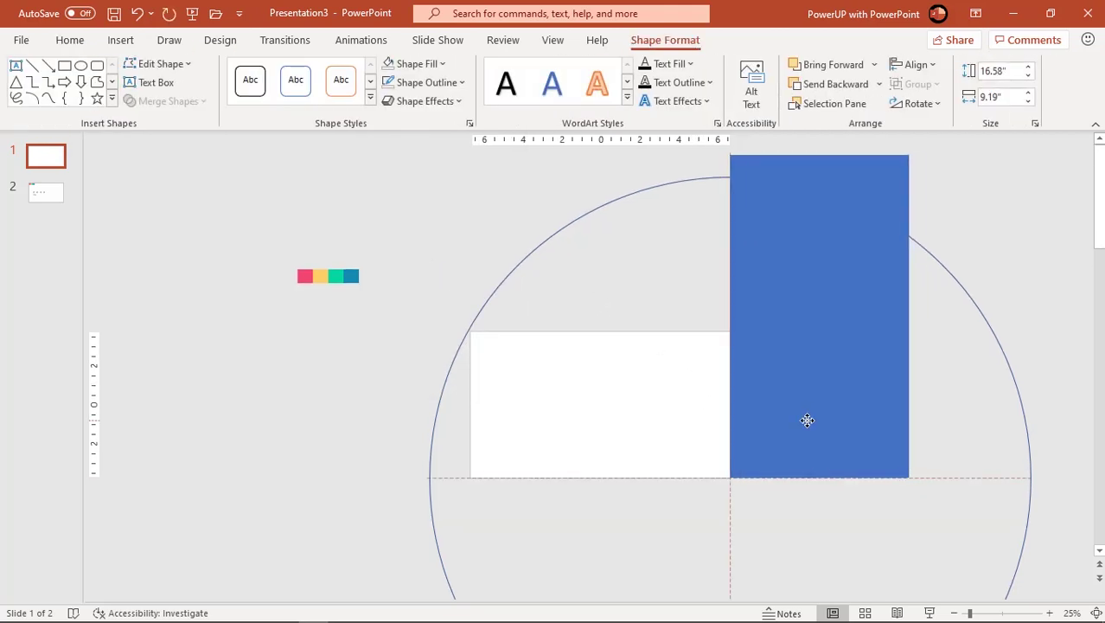
{"action": "left_click_drag", "start_coordinate": [819, 176], "coordinate": [807, 170]}
{"action": "left_click", "coordinate": [939, 220]}
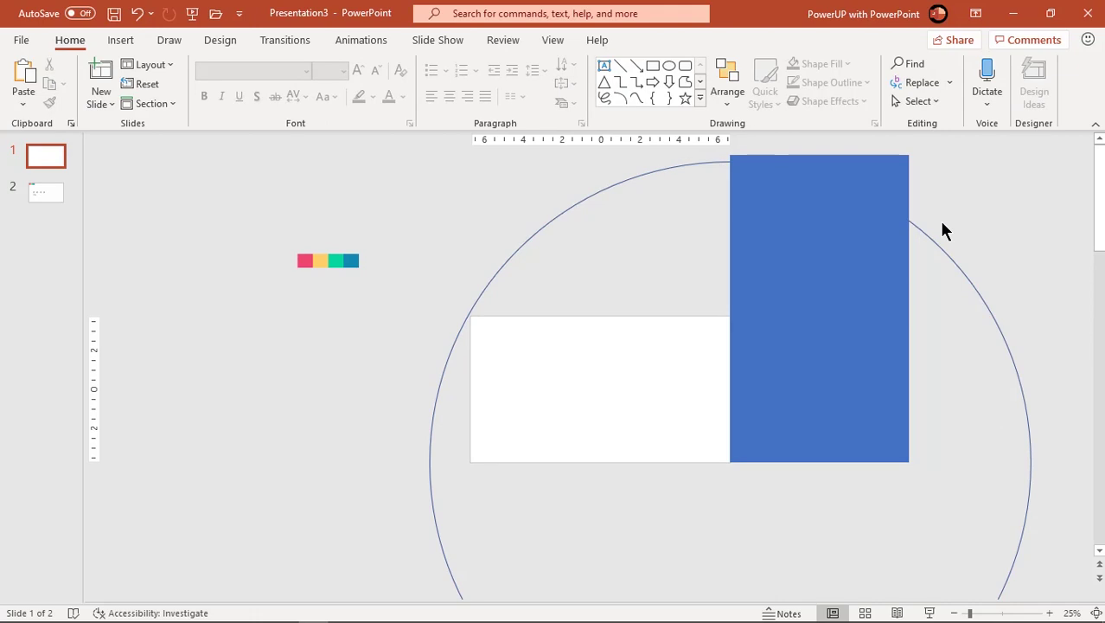
{"action": "left_click", "coordinate": [870, 248]}
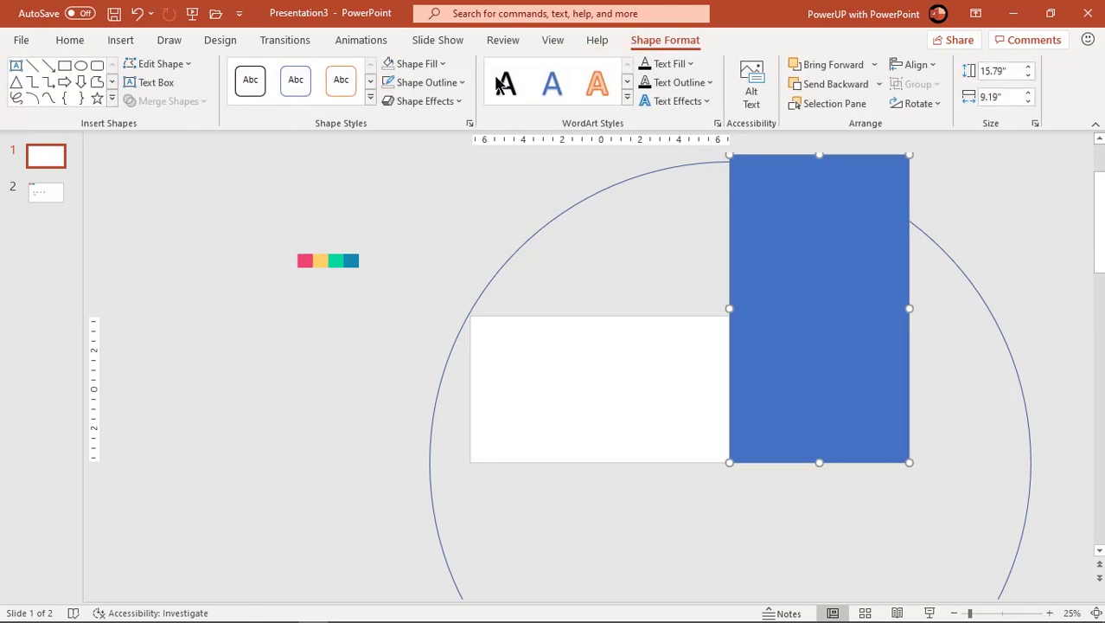
Recolour the rectangle pink by sampling the first swatch with the Eyedropper.
{"action": "left_click", "coordinate": [432, 65]}
{"action": "left_click", "coordinate": [423, 291]}
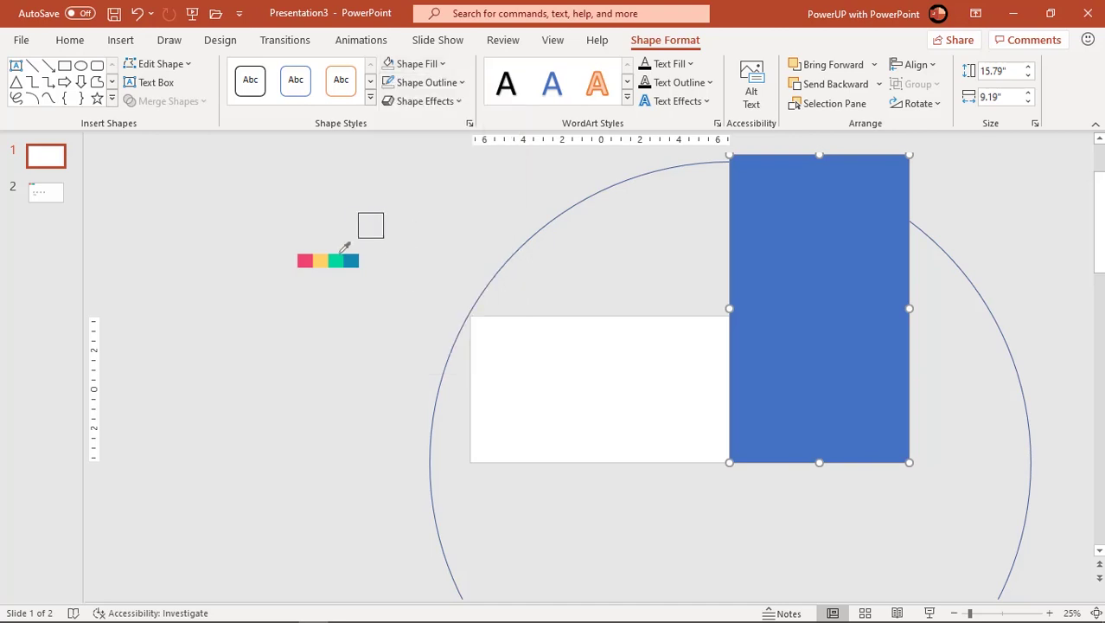
{"action": "left_click", "coordinate": [304, 261]}
{"action": "left_click", "coordinate": [352, 347]}
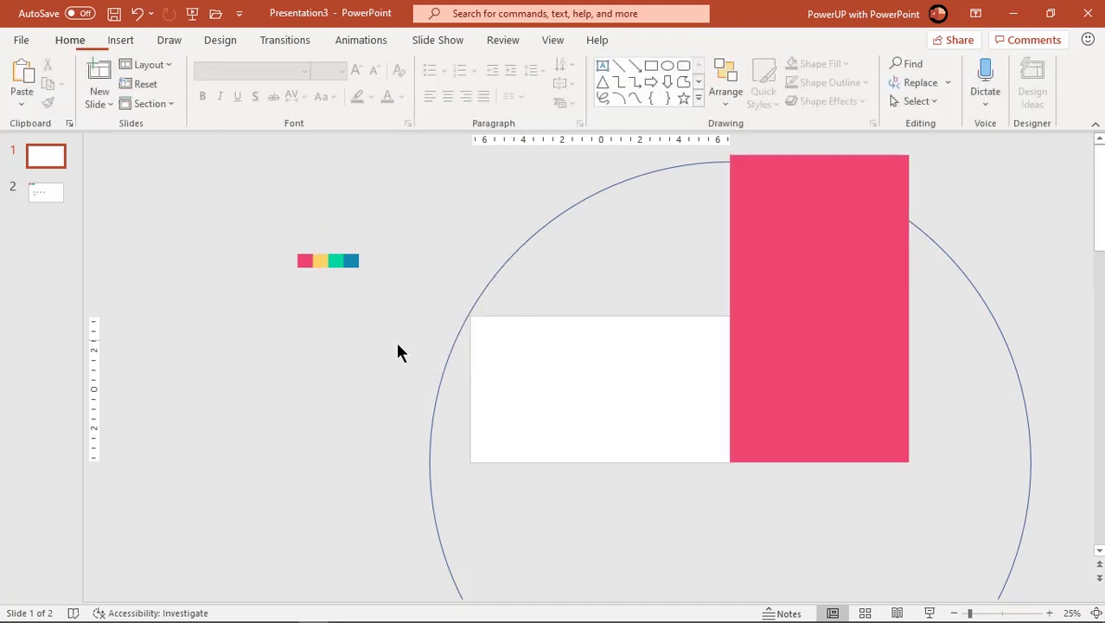
Try rotating the pink rectangle clockwise, then deselect it.
{"action": "left_click", "coordinate": [798, 340]}
{"action": "scroll", "coordinate": [807, 330], "scroll_direction": "up", "scroll_amount": 1}
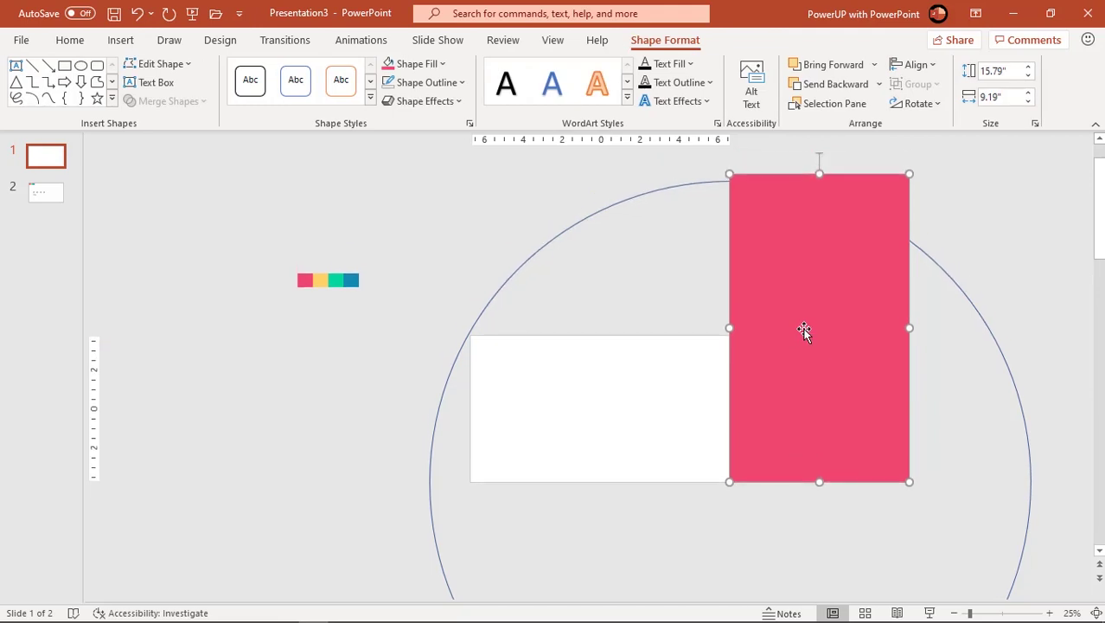
{"action": "scroll", "coordinate": [805, 334], "scroll_direction": "up", "scroll_amount": 1}
{"action": "left_click", "coordinate": [824, 299]}
{"action": "left_click_drag", "start_coordinate": [820, 162], "coordinate": [817, 283]}
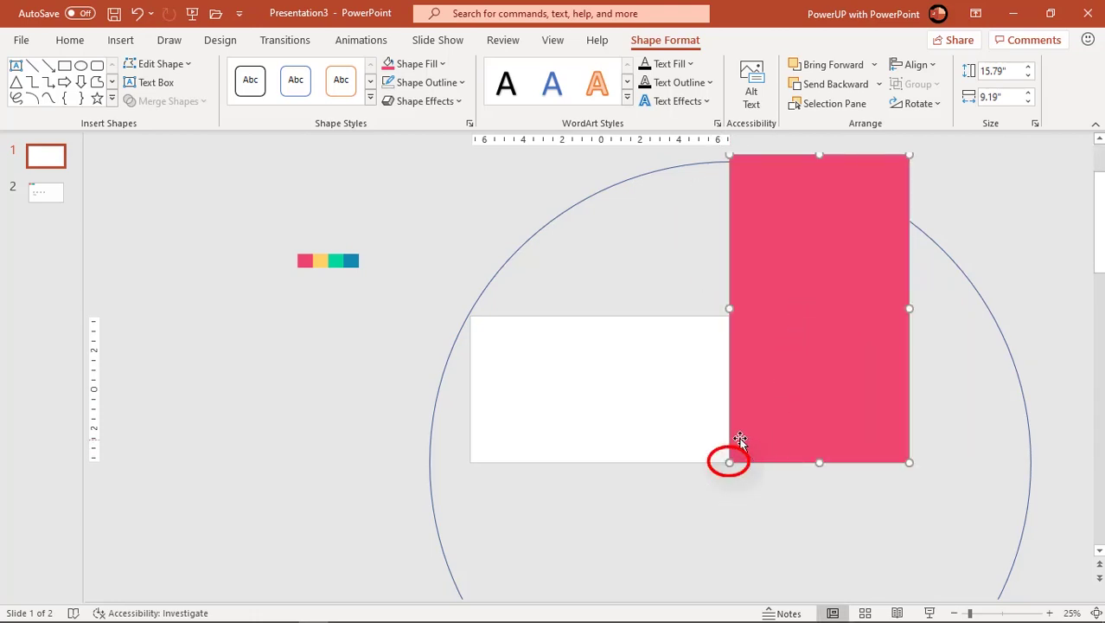
{"action": "left_click", "coordinate": [765, 497]}
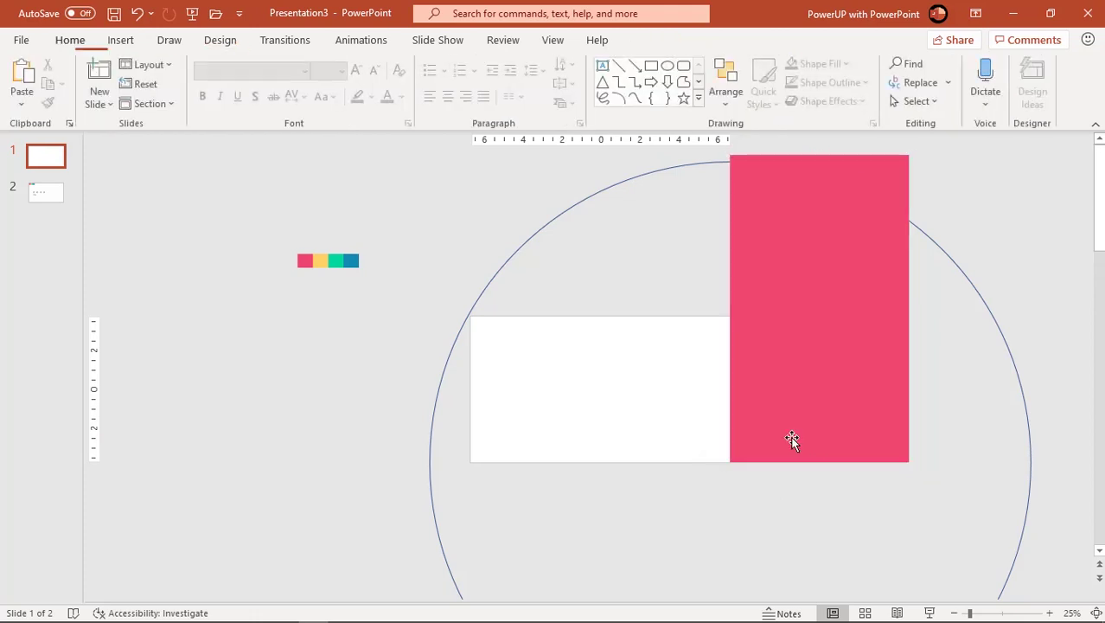
Duplicate the pink rectangle below itself and give the copy No Fill.
{"action": "left_click", "coordinate": [814, 341]}
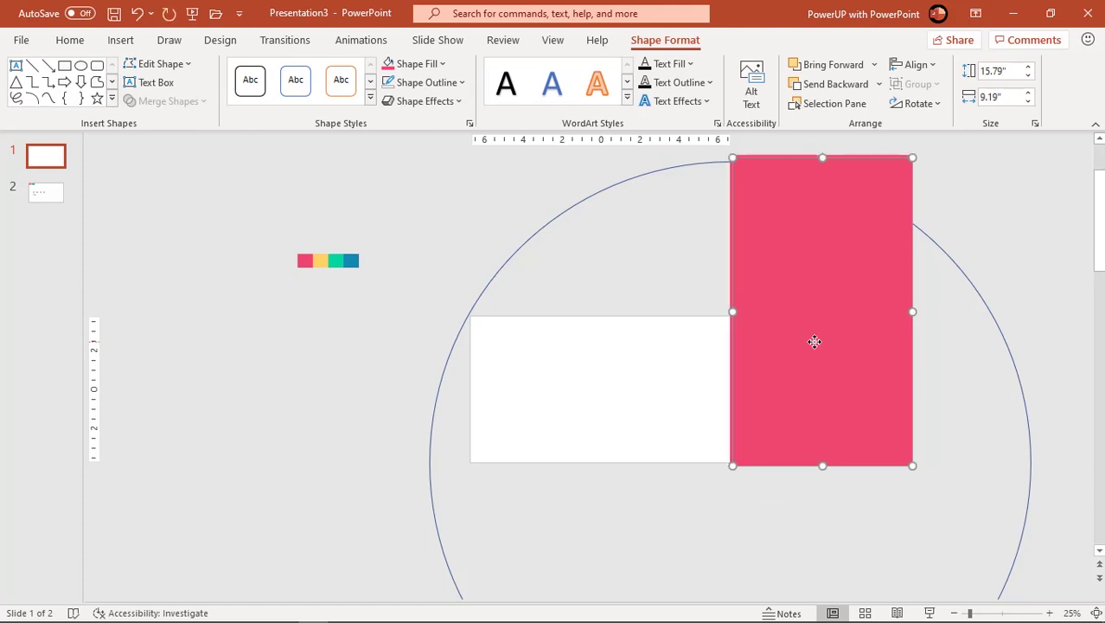
{"action": "left_click_drag", "start_coordinate": [821, 313], "coordinate": [669, 499]}
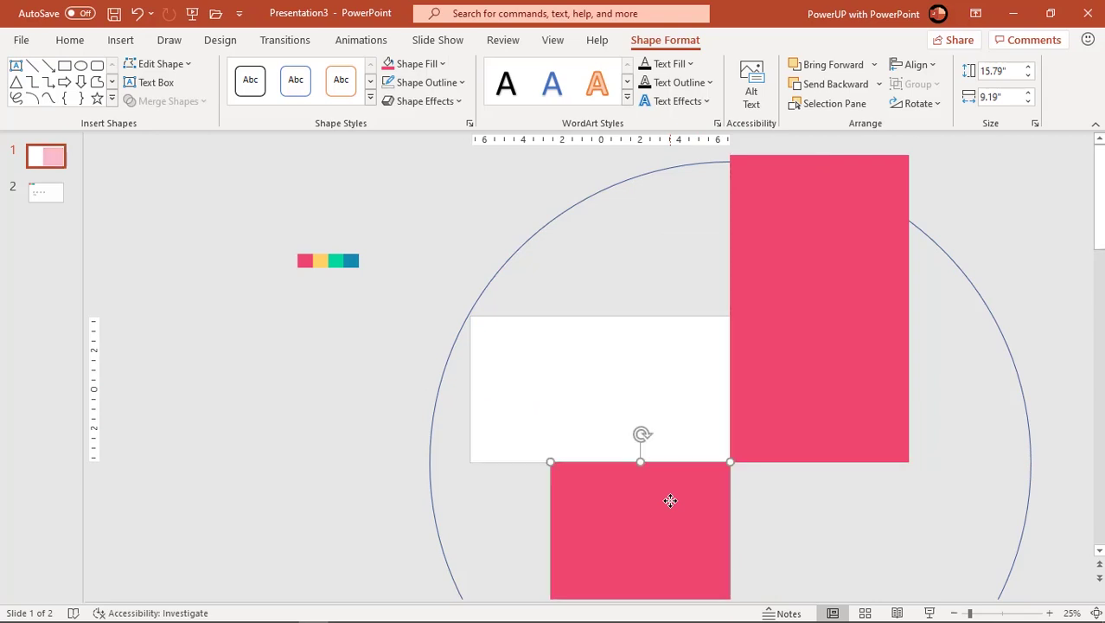
{"action": "left_click", "coordinate": [440, 65]}
{"action": "left_click", "coordinate": [424, 287]}
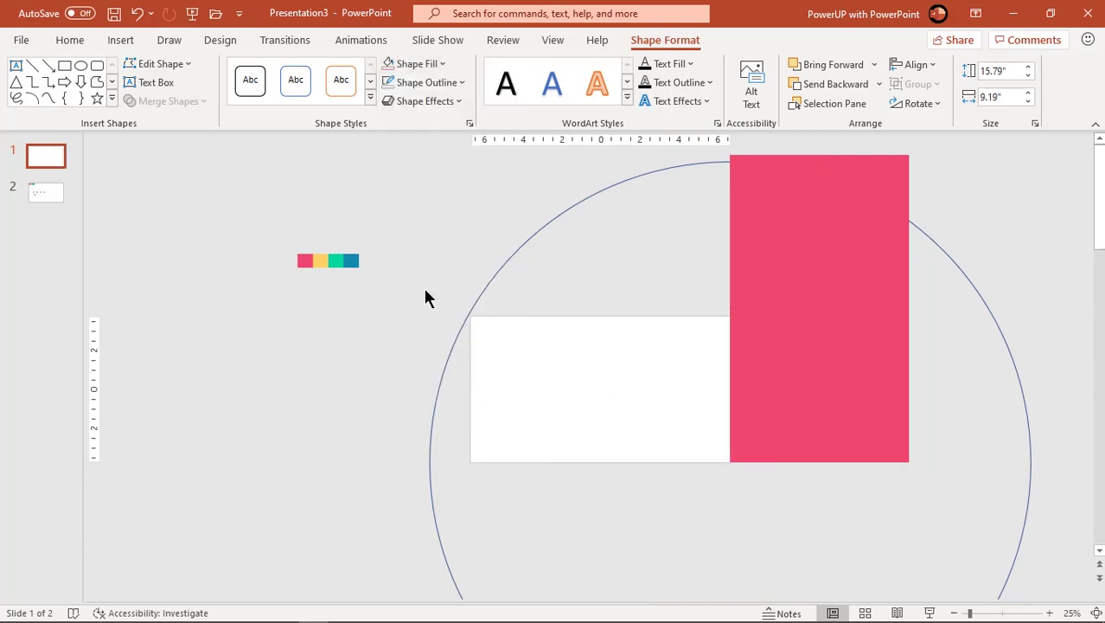
Group the pink rectangle with its invisible copy and rotate the group around the circle's centre.
{"action": "left_click", "coordinate": [780, 361]}
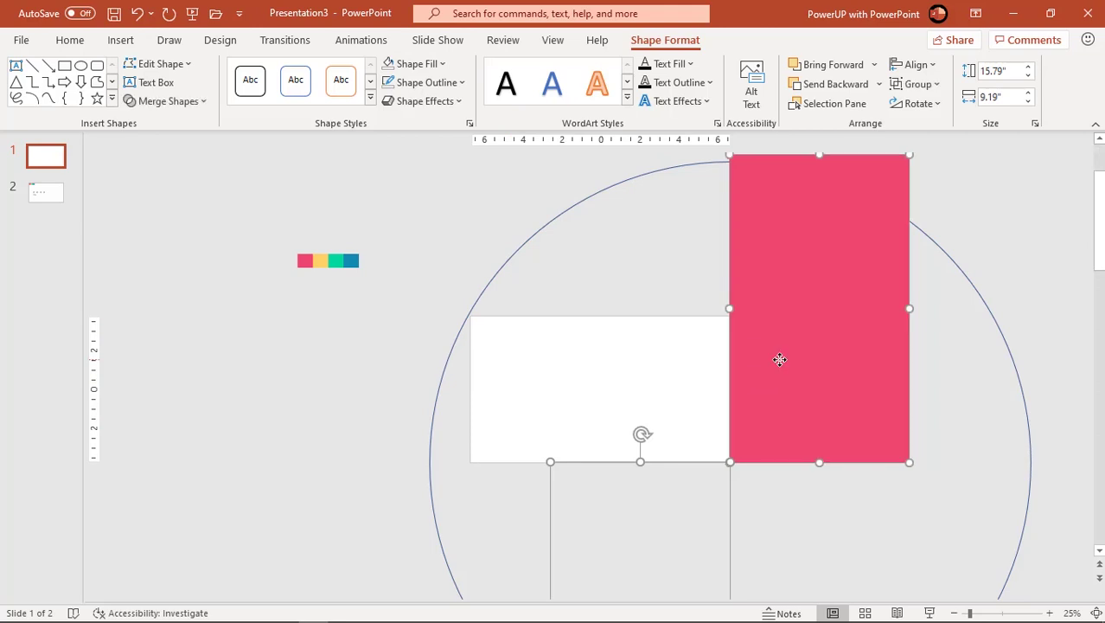
{"action": "right_click", "coordinate": [780, 360]}
{"action": "mouse_move", "coordinate": [884, 154]}
{"action": "left_click", "coordinate": [931, 158]}
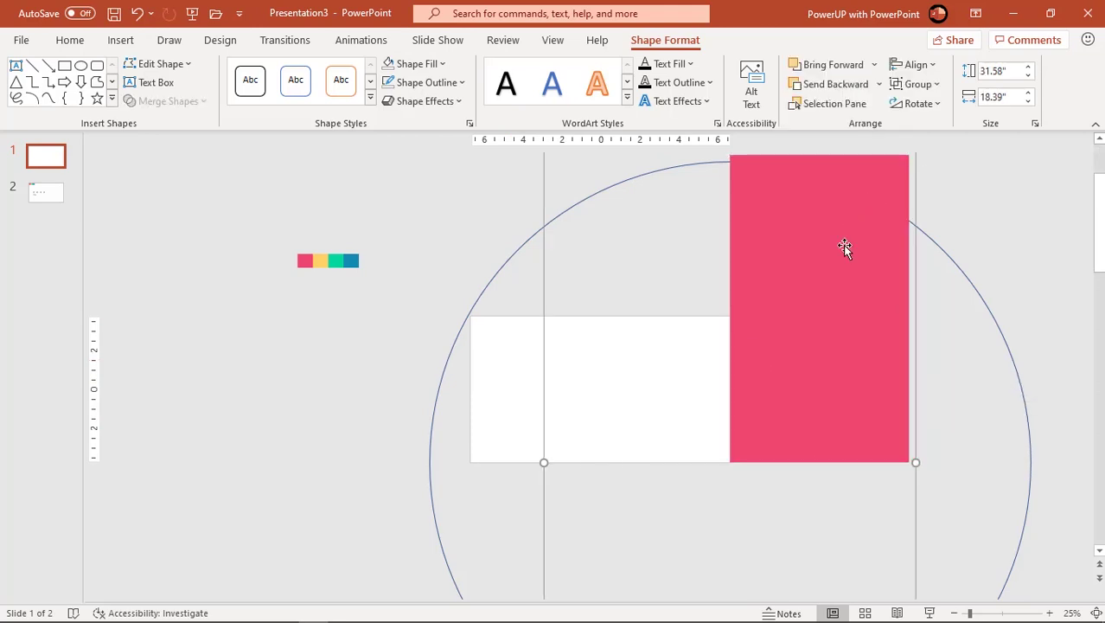
{"action": "scroll", "coordinate": [845, 249], "scroll_direction": "down", "scroll_amount": 2}
{"action": "left_click_drag", "start_coordinate": [651, 253], "coordinate": [661, 367]}
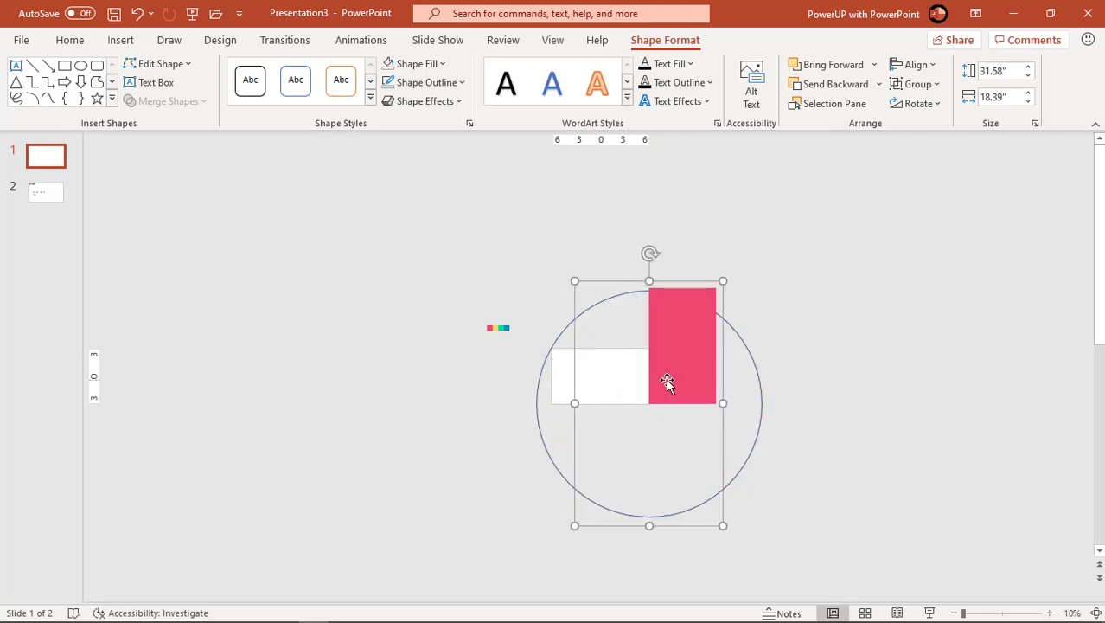
Ungroup the pink rectangle and its invisible copy.
{"action": "right_click", "coordinate": [667, 383]}
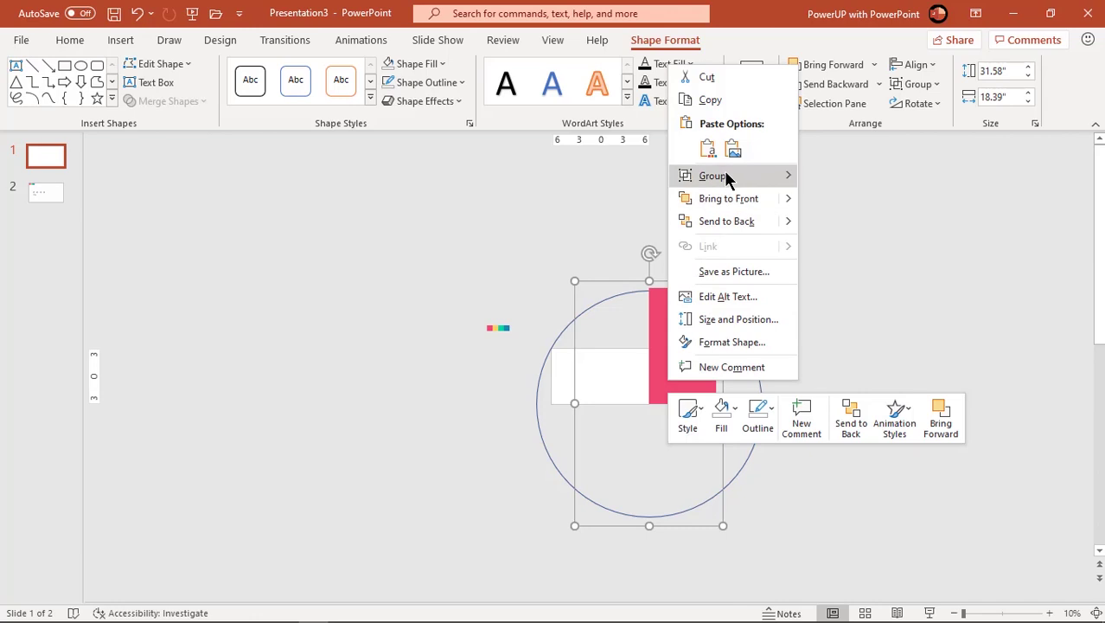
{"action": "mouse_move", "coordinate": [724, 173]}
{"action": "left_click", "coordinate": [829, 224]}
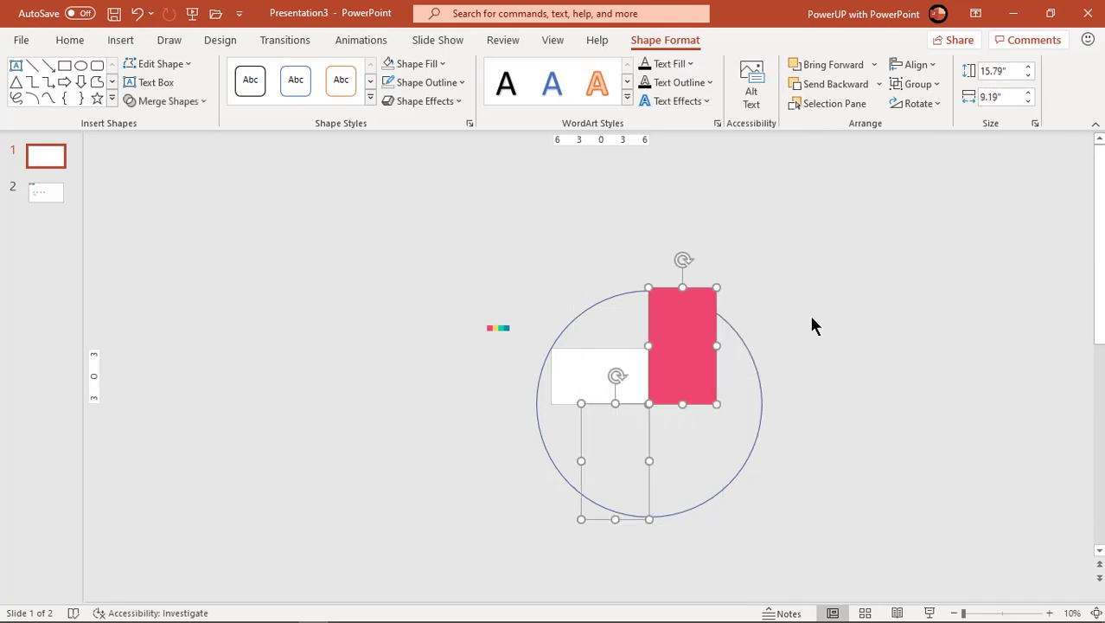
{"action": "left_click", "coordinate": [813, 406]}
Shrink the outline circle to 22.33 inches across.
{"action": "left_click", "coordinate": [754, 454]}
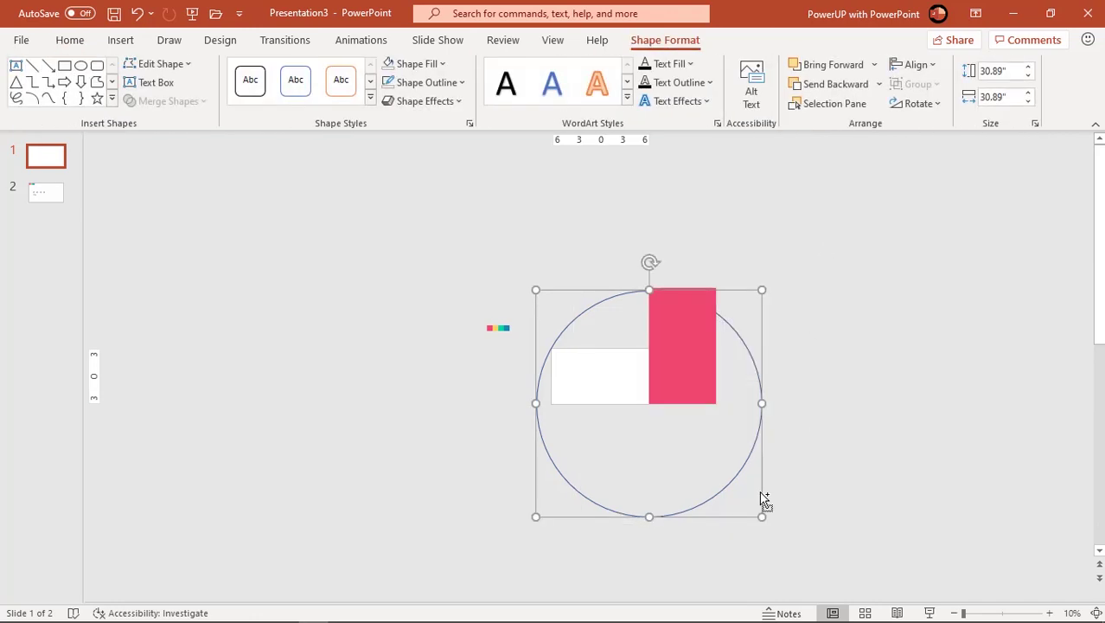
{"action": "left_click_drag", "start_coordinate": [762, 517], "coordinate": [729, 487]}
{"action": "scroll", "coordinate": [733, 486], "scroll_direction": "up", "scroll_amount": 3}
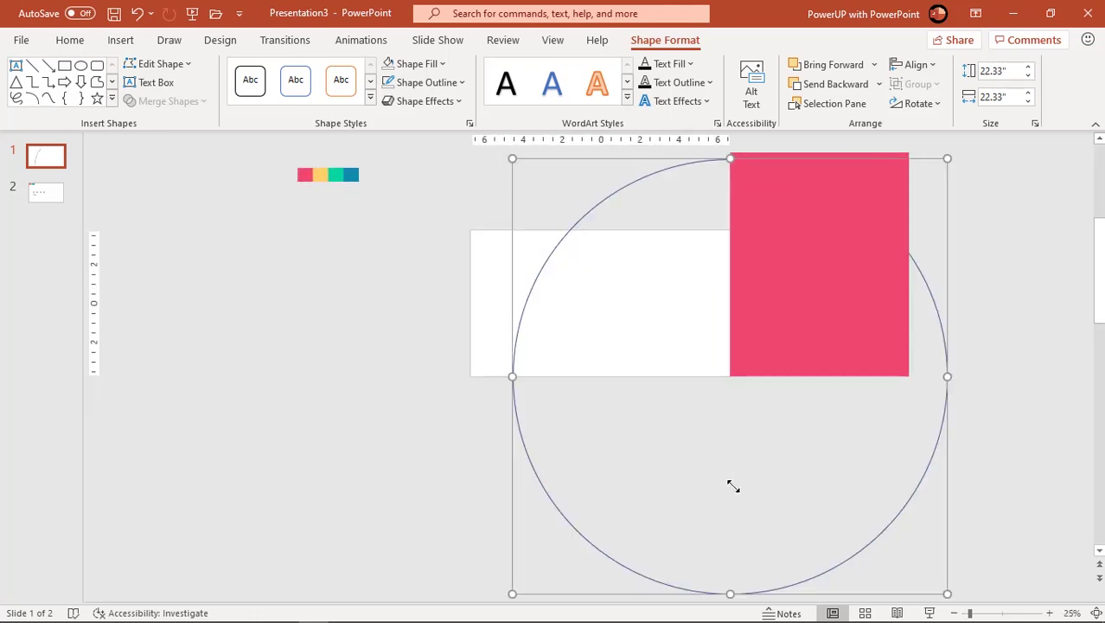
{"action": "scroll", "coordinate": [754, 478], "scroll_direction": "up", "scroll_amount": 2}
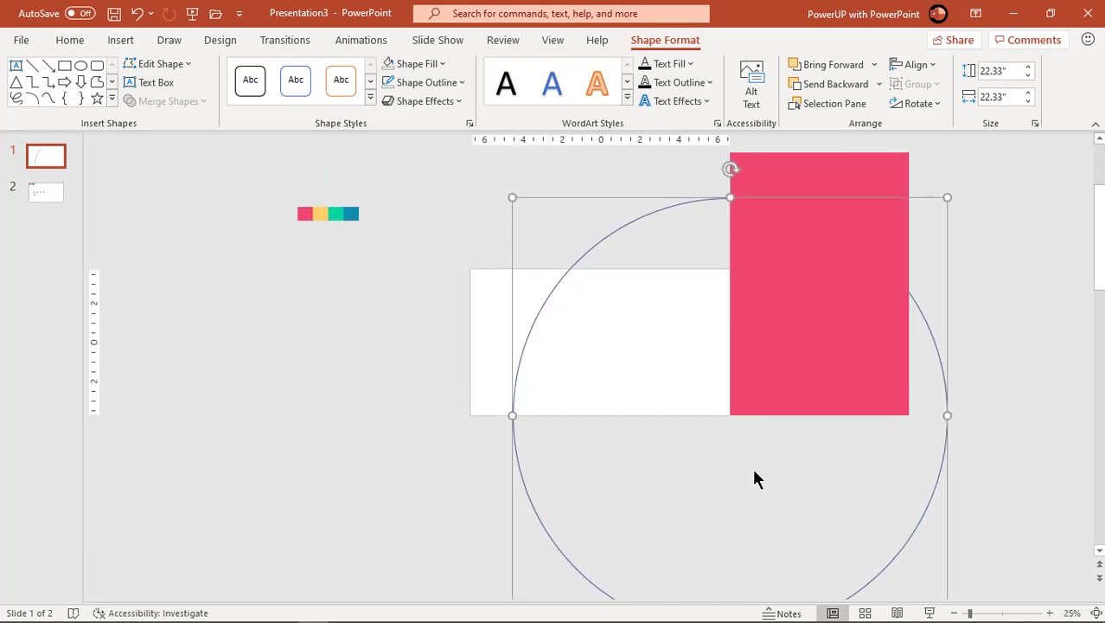
{"action": "left_click", "coordinate": [683, 467]}
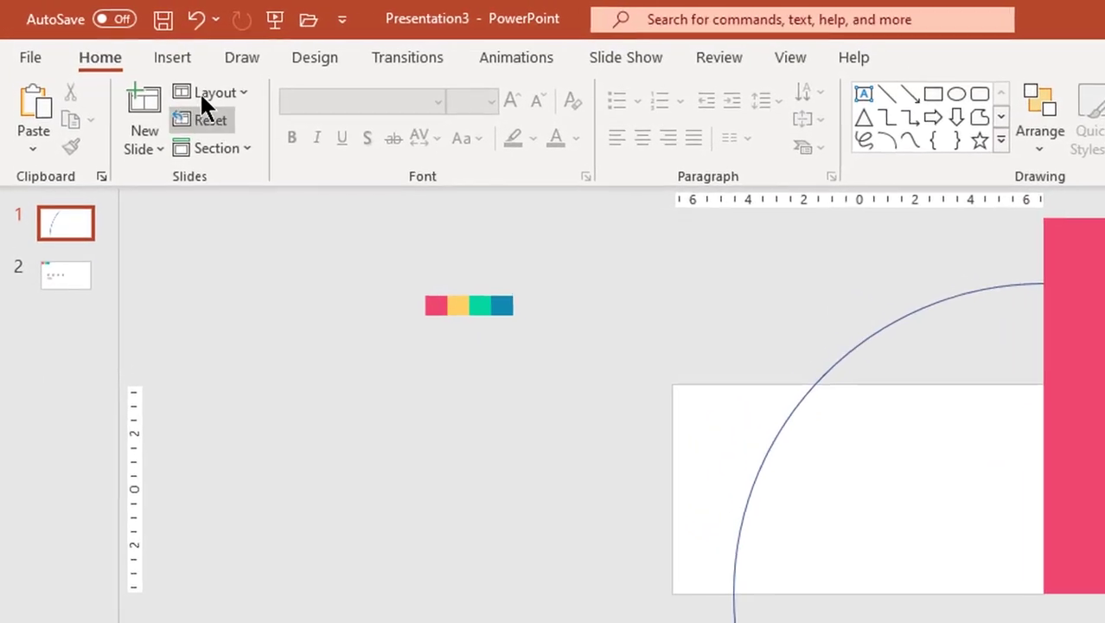
{"action": "left_click", "coordinate": [120, 40]}
Draw a small isosceles triangle above the slide.
{"action": "left_click", "coordinate": [390, 164]}
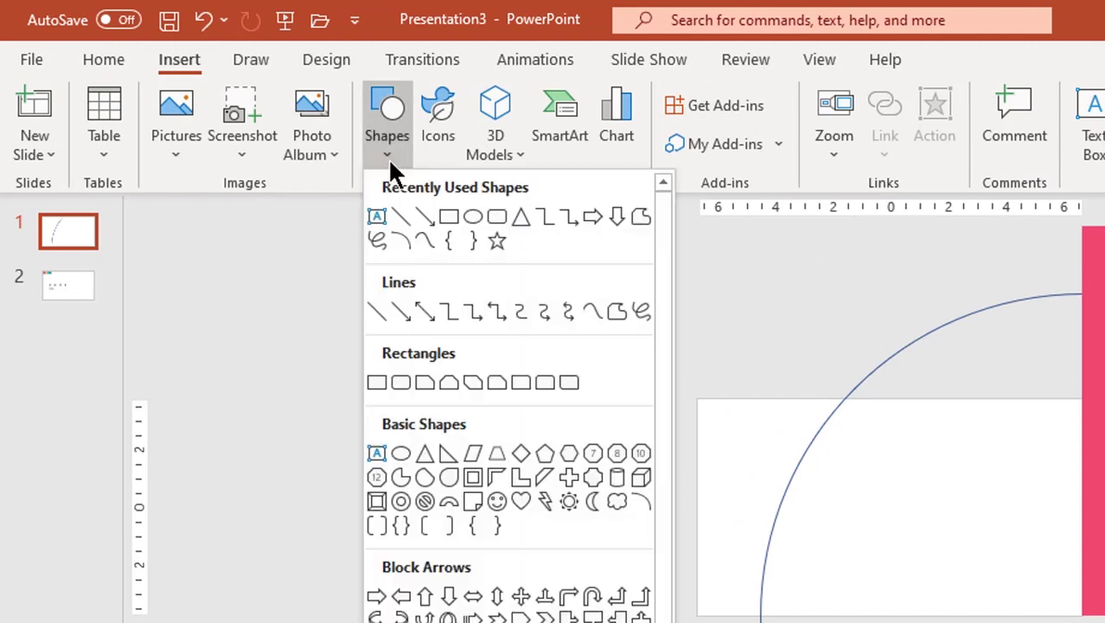
{"action": "left_click", "coordinate": [521, 217]}
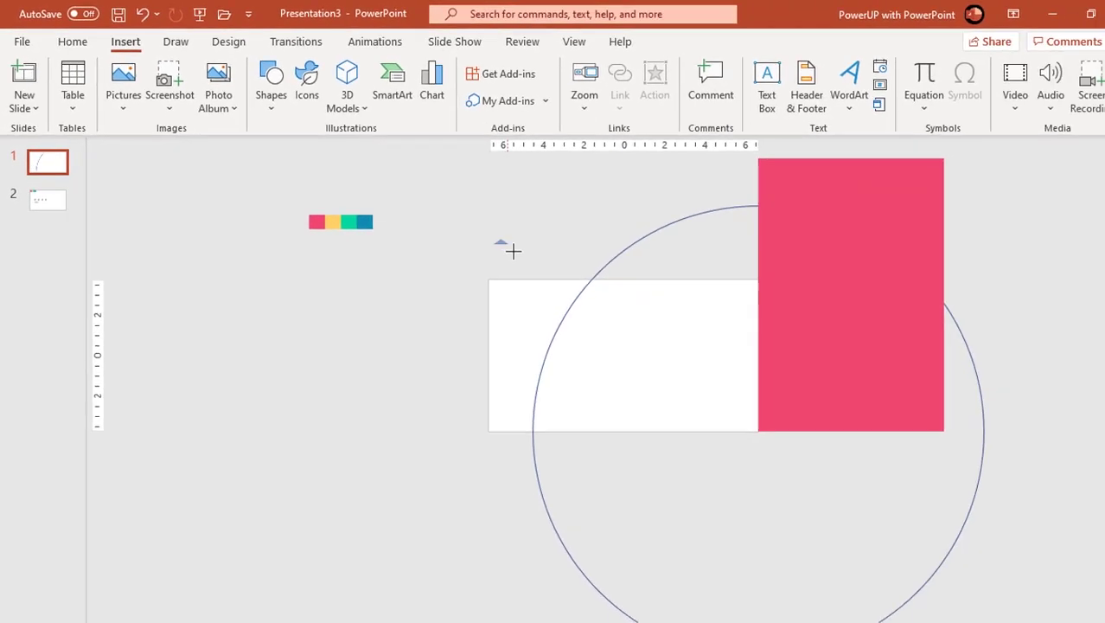
{"action": "left_click_drag", "start_coordinate": [705, 347], "coordinate": [737, 372]}
{"action": "left_click_drag", "start_coordinate": [498, 249], "coordinate": [495, 247]}
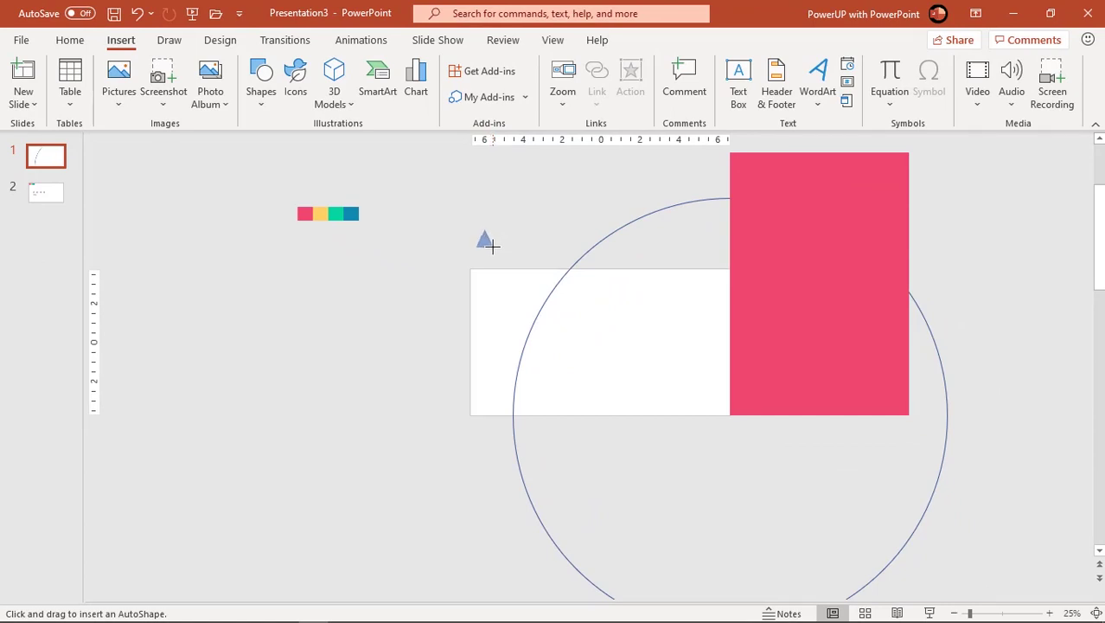
{"action": "left_click_drag", "start_coordinate": [491, 246], "coordinate": [491, 246]}
Give the triangle No Outline and a black fill.
{"action": "left_click", "coordinate": [427, 82]}
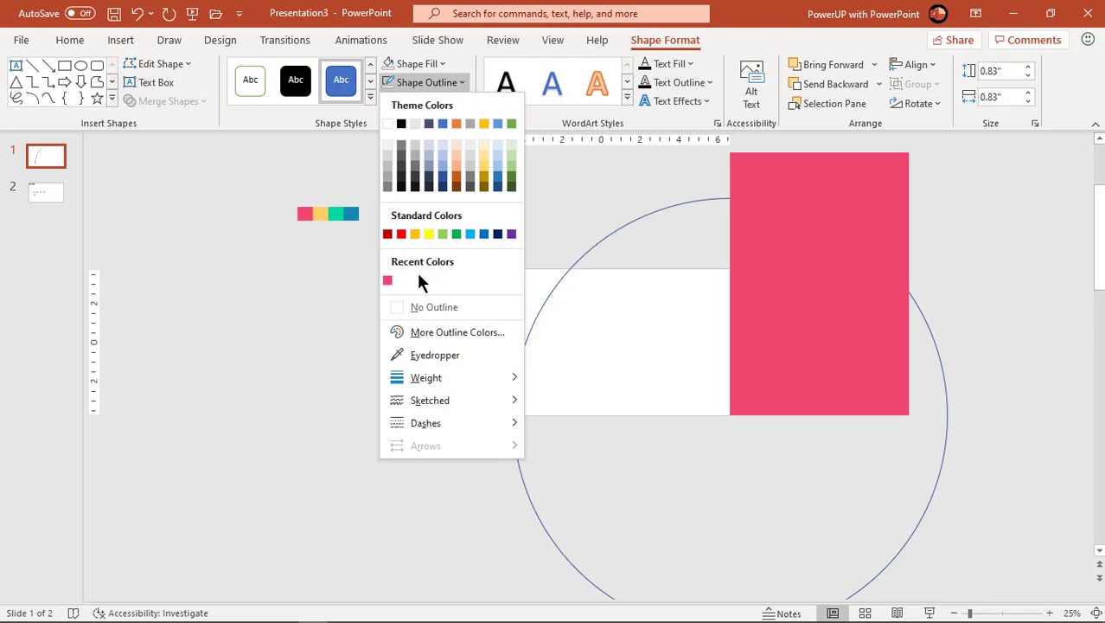
{"action": "left_click", "coordinate": [423, 307]}
{"action": "left_click", "coordinate": [418, 63]}
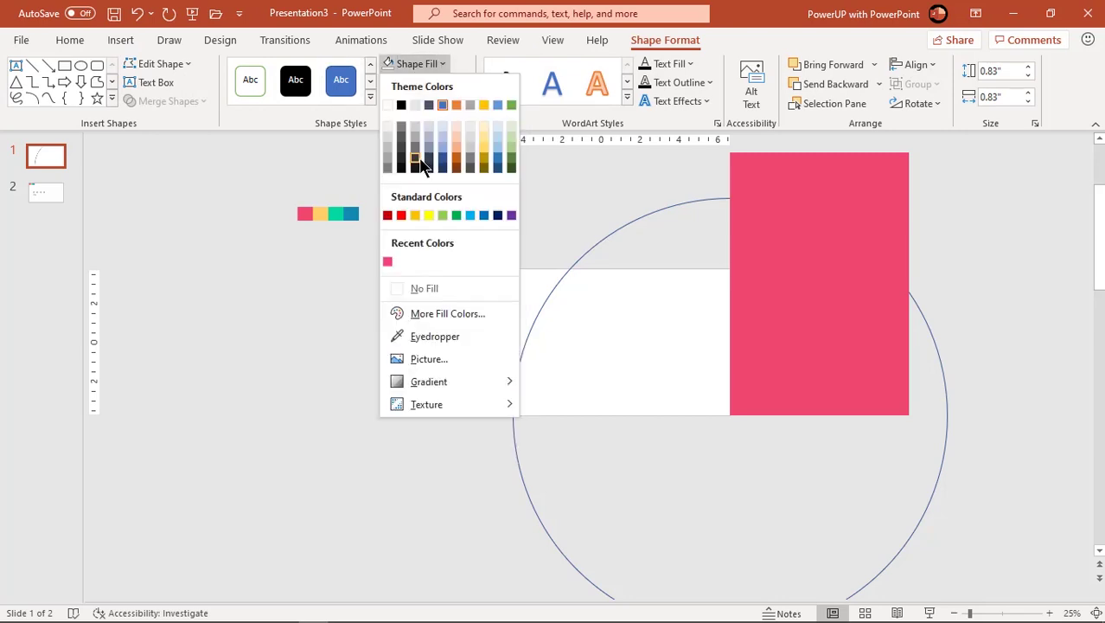
{"action": "left_click", "coordinate": [402, 167]}
Move the triangle onto the arc's top end and rotate it to point into the pink rectangle.
{"action": "scroll", "coordinate": [578, 249], "scroll_direction": "up", "scroll_amount": 3}
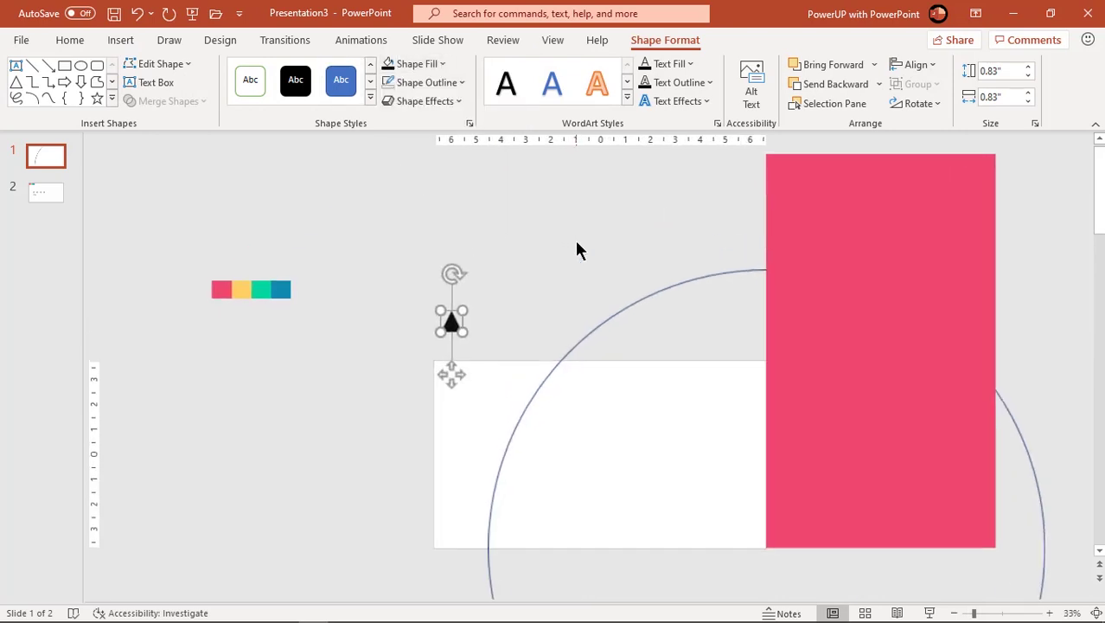
{"action": "left_click_drag", "start_coordinate": [489, 385], "coordinate": [910, 316]}
{"action": "mouse_move", "coordinate": [908, 266]}
{"action": "left_mouse_down"}
{"action": "mouse_move", "coordinate": [887, 278]}
{"action": "mouse_move", "coordinate": [869, 323]}
{"action": "mouse_move", "coordinate": [968, 299]}
{"action": "left_mouse_up"}
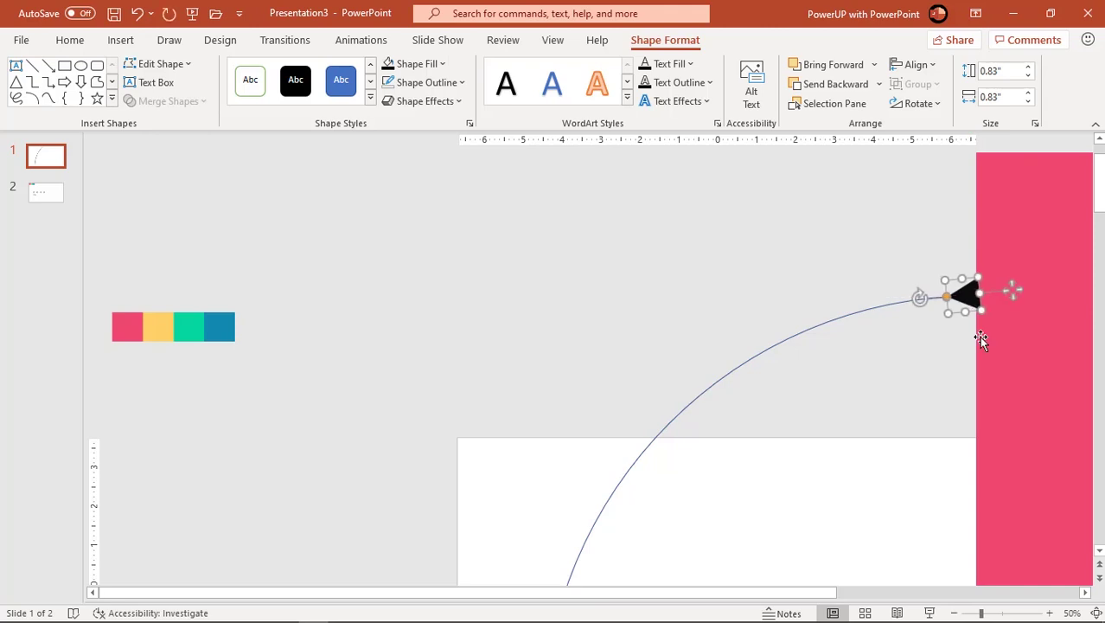
{"action": "left_click", "coordinate": [958, 356]}
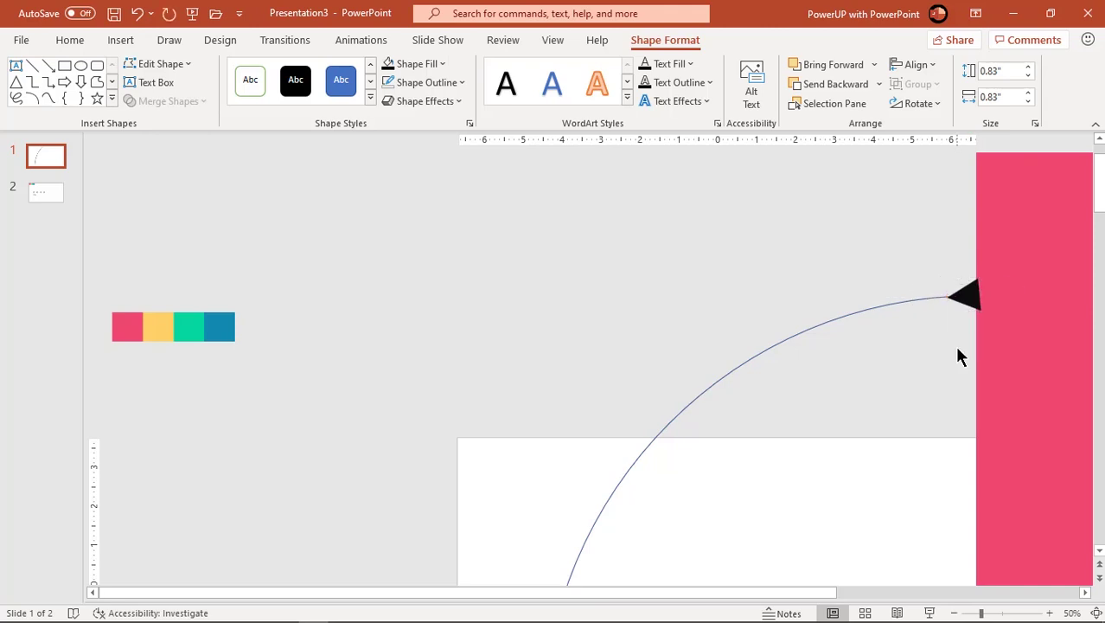
Union the black triangle into the pink rectangle with Merge Shapes, forming a pointed tab.
{"action": "left_click", "coordinate": [966, 300]}
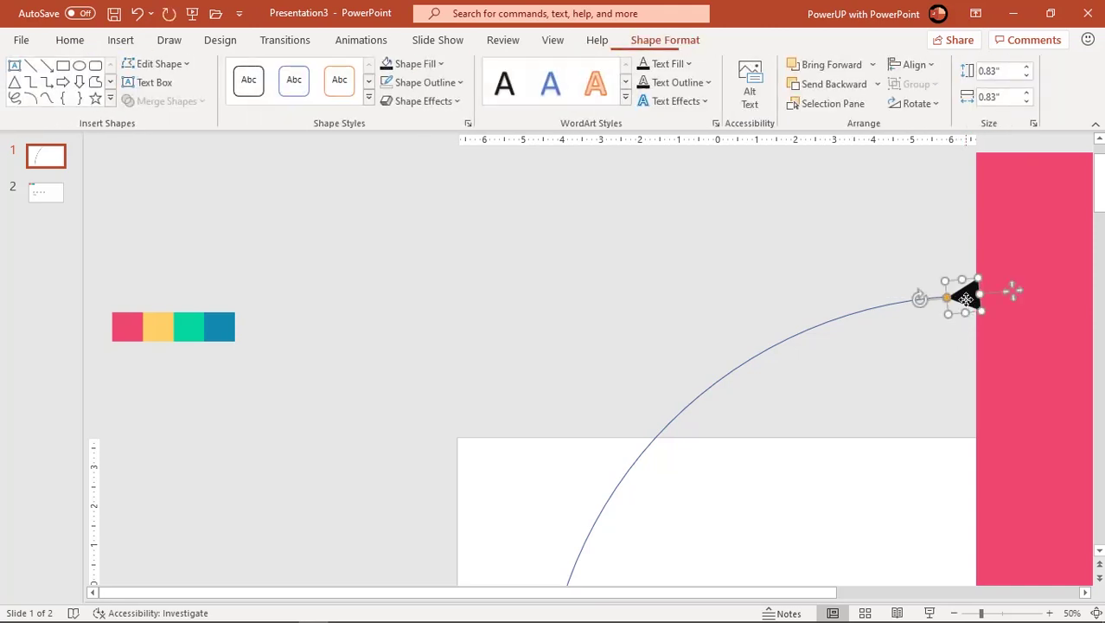
{"action": "left_click", "coordinate": [1002, 338]}
{"action": "left_click", "coordinate": [964, 297], "text": "shift"}
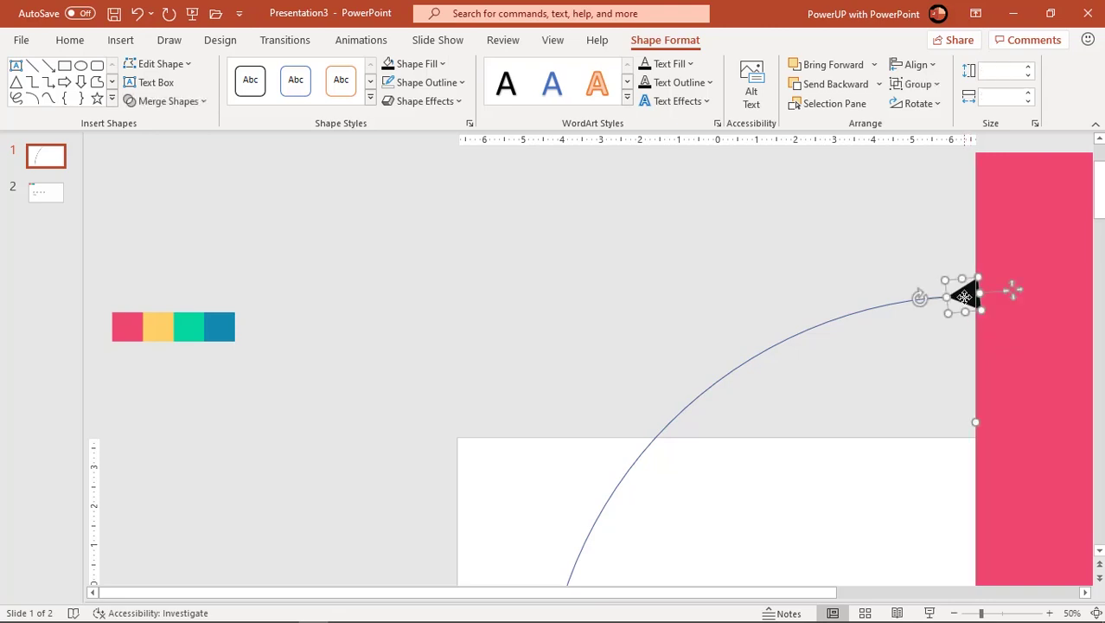
{"action": "left_click", "coordinate": [193, 102]}
{"action": "left_click", "coordinate": [186, 120]}
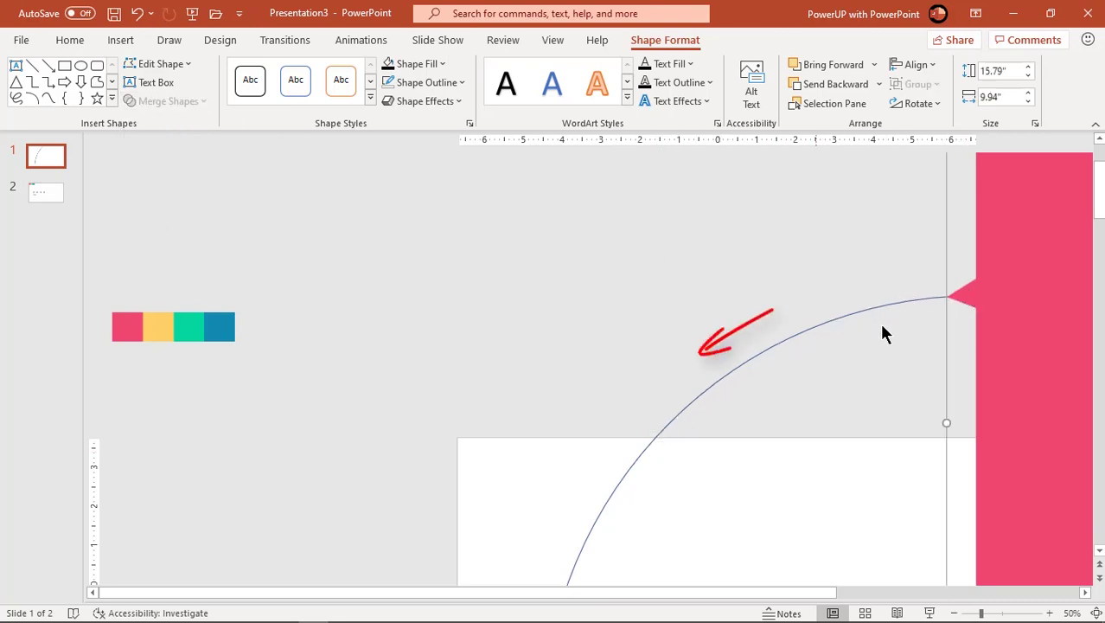
{"action": "left_click", "coordinate": [819, 274]}
{"action": "scroll", "coordinate": [834, 319], "scroll_direction": "down", "scroll_amount": 2}
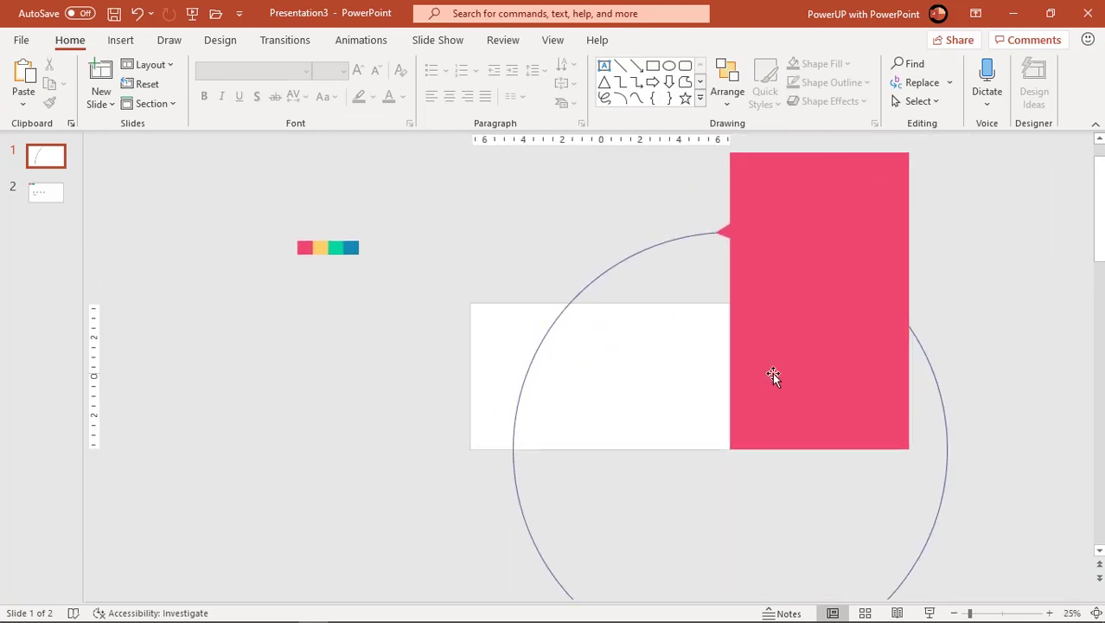
Group the pink tabbed shape with the invisible shape below it.
{"action": "left_click", "coordinate": [767, 381]}
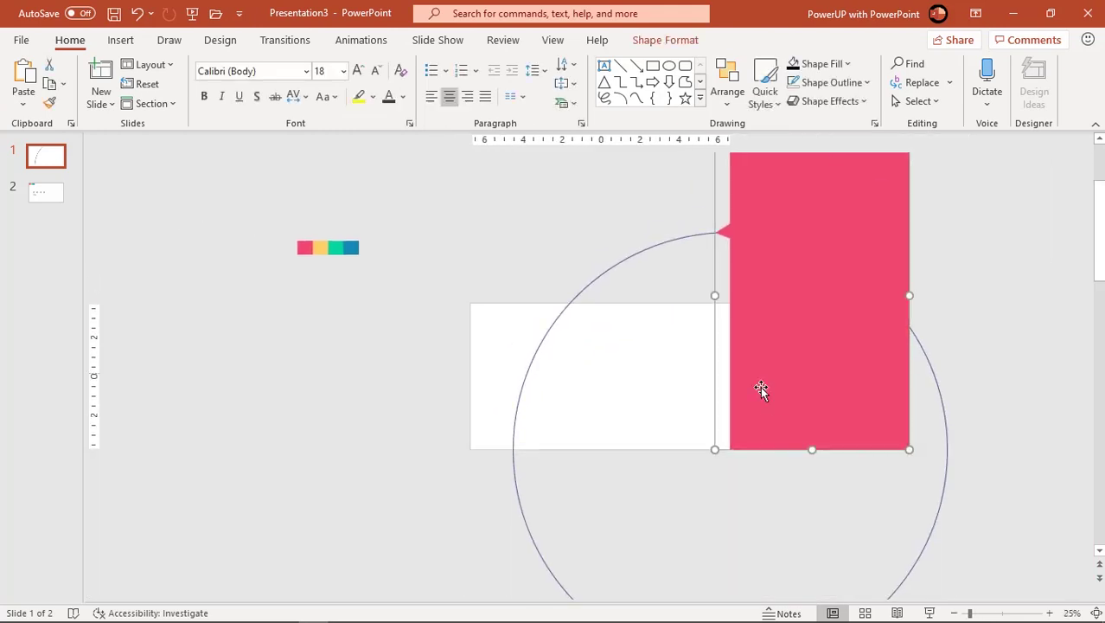
{"action": "left_click", "coordinate": [683, 449], "text": "shift"}
{"action": "right_click", "coordinate": [683, 450]}
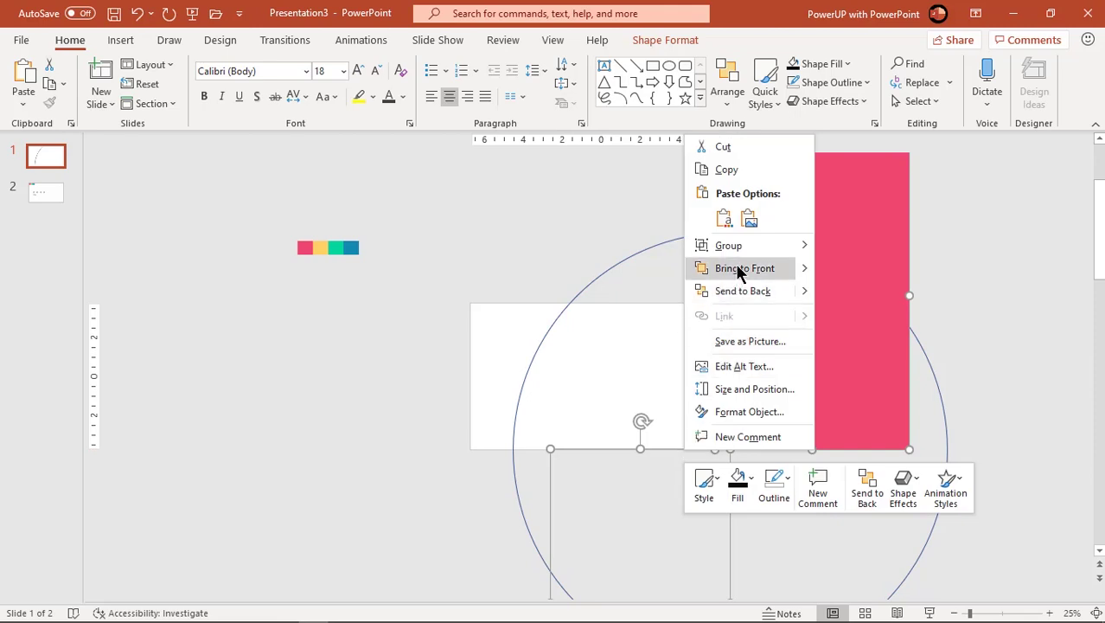
{"action": "mouse_move", "coordinate": [791, 247]}
{"action": "left_click", "coordinate": [841, 249]}
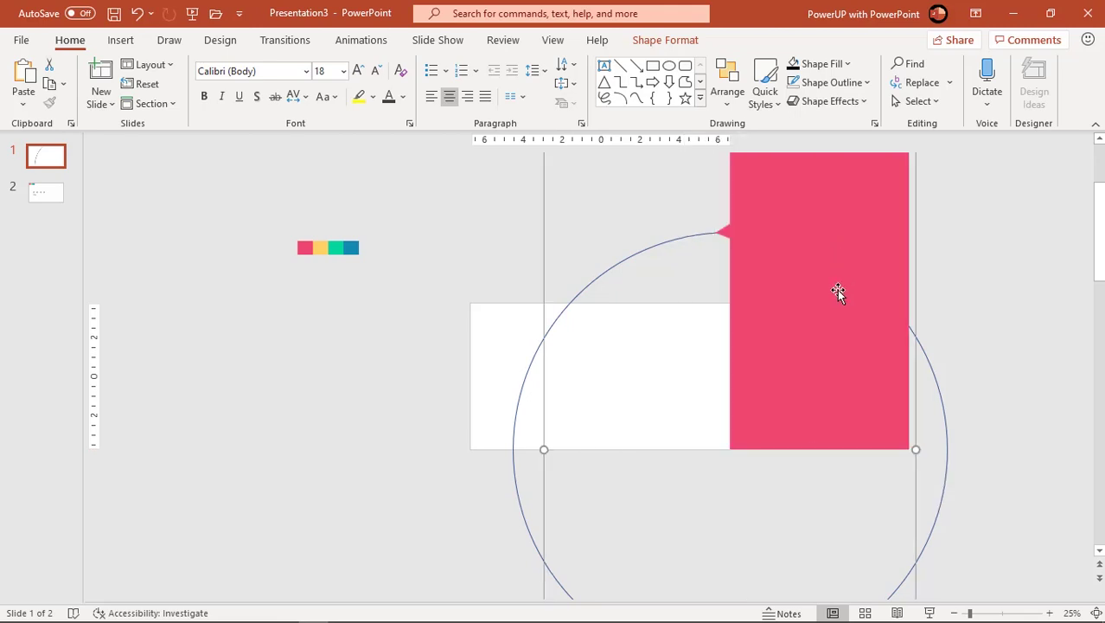
{"action": "scroll", "coordinate": [836, 289], "scroll_direction": "down", "scroll_amount": 3, "text": "ctrl"}
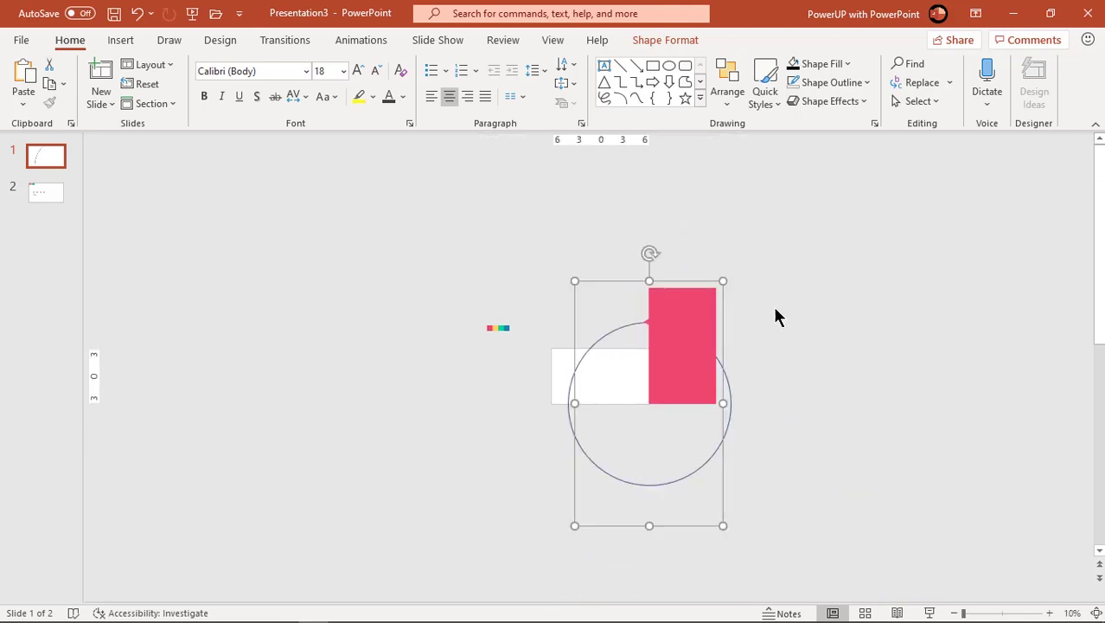
Rename Group 12 to 'Red' in the Selection Pane.
{"action": "left_click", "coordinate": [665, 39]}
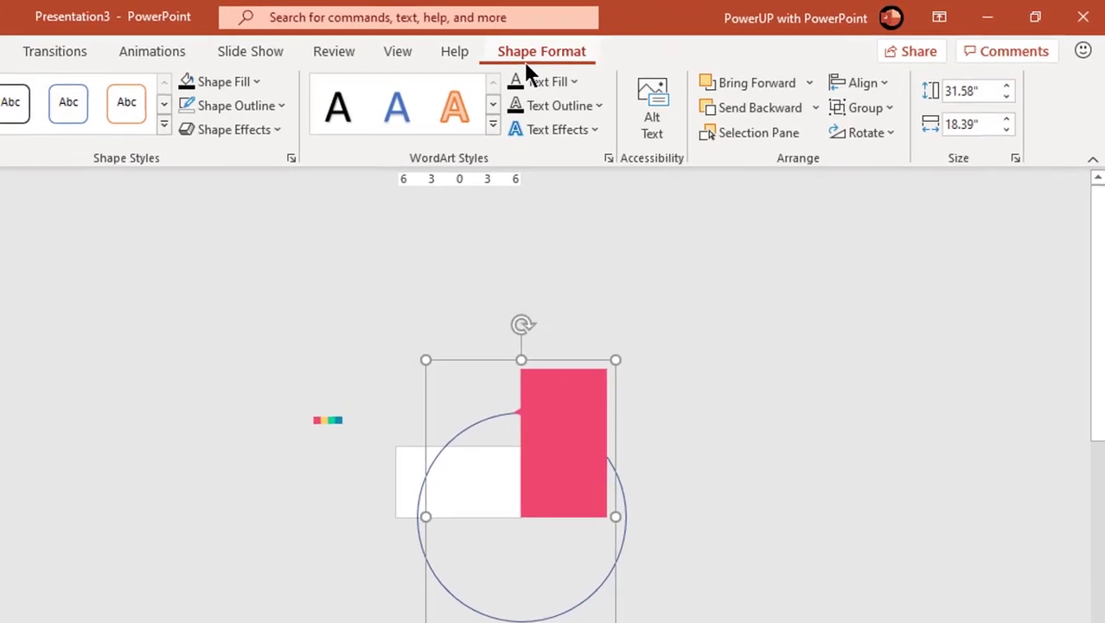
{"action": "left_click", "coordinate": [758, 134]}
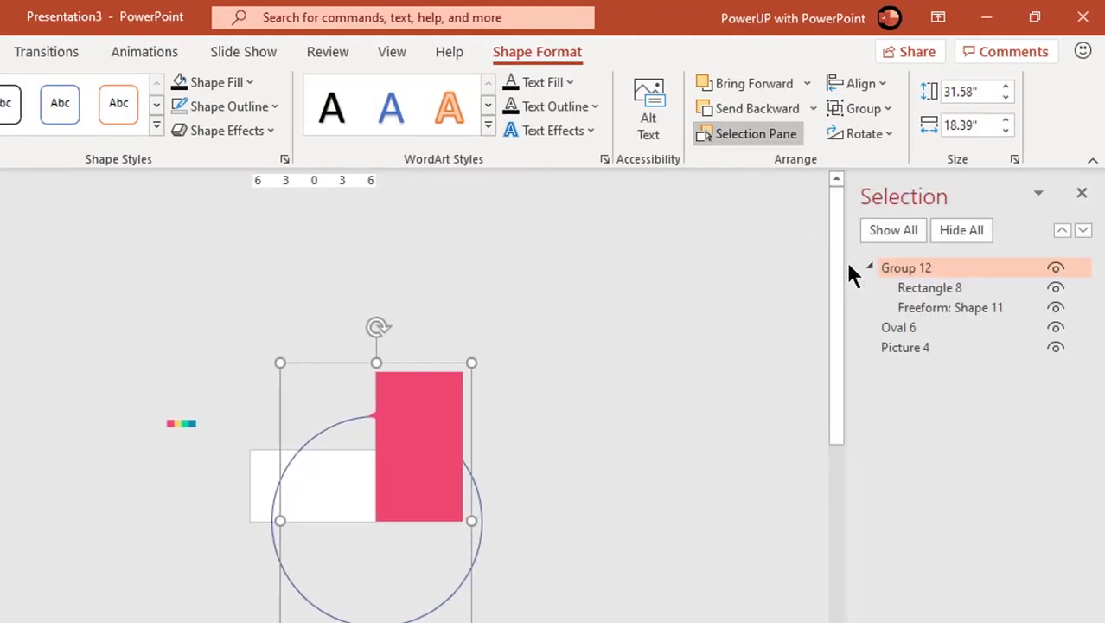
{"action": "left_click", "coordinate": [930, 269]}
{"action": "left_click_drag", "start_coordinate": [949, 271], "coordinate": [859, 274]}
{"action": "type", "text": "Red"}
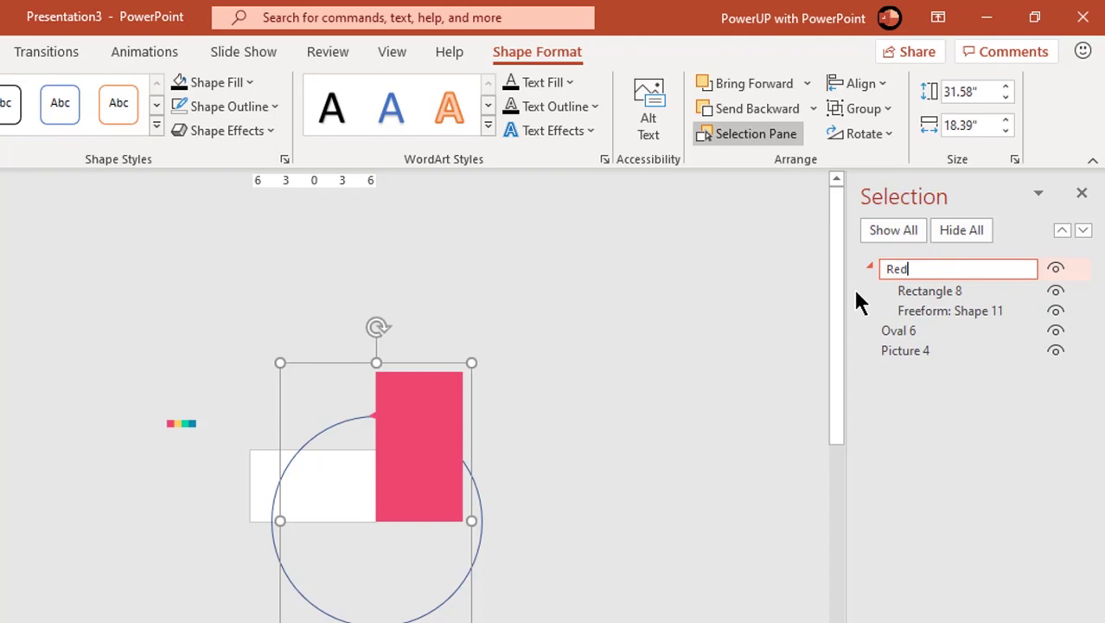
{"action": "key", "text": "Return"}
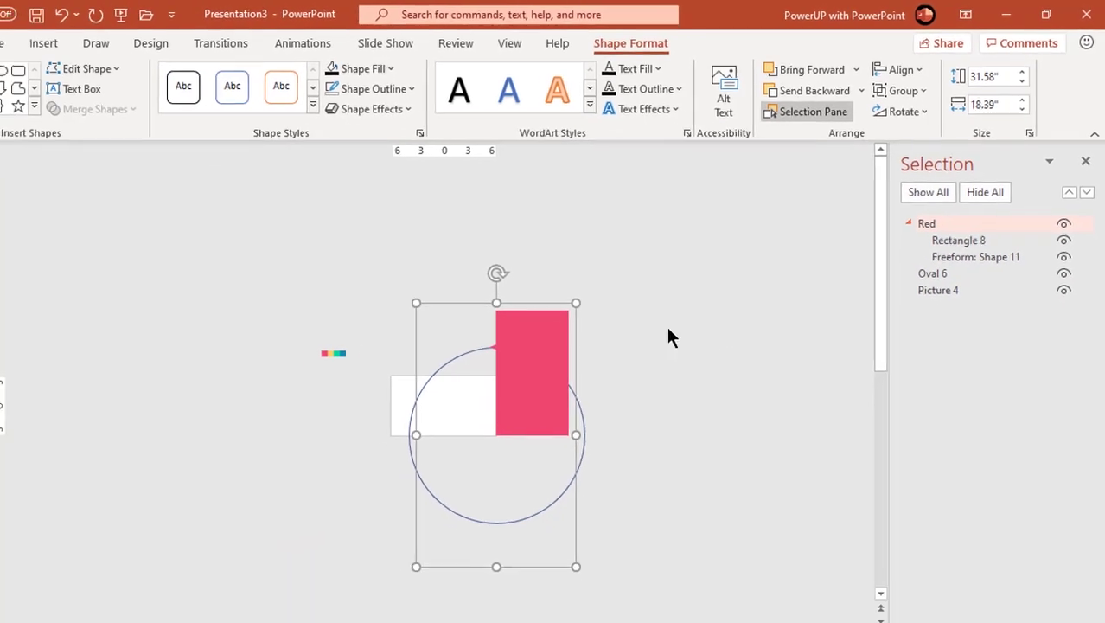
Apply the Offset: Left shadow preset to the Red group in Format Shape.
{"action": "right_click", "coordinate": [584, 360]}
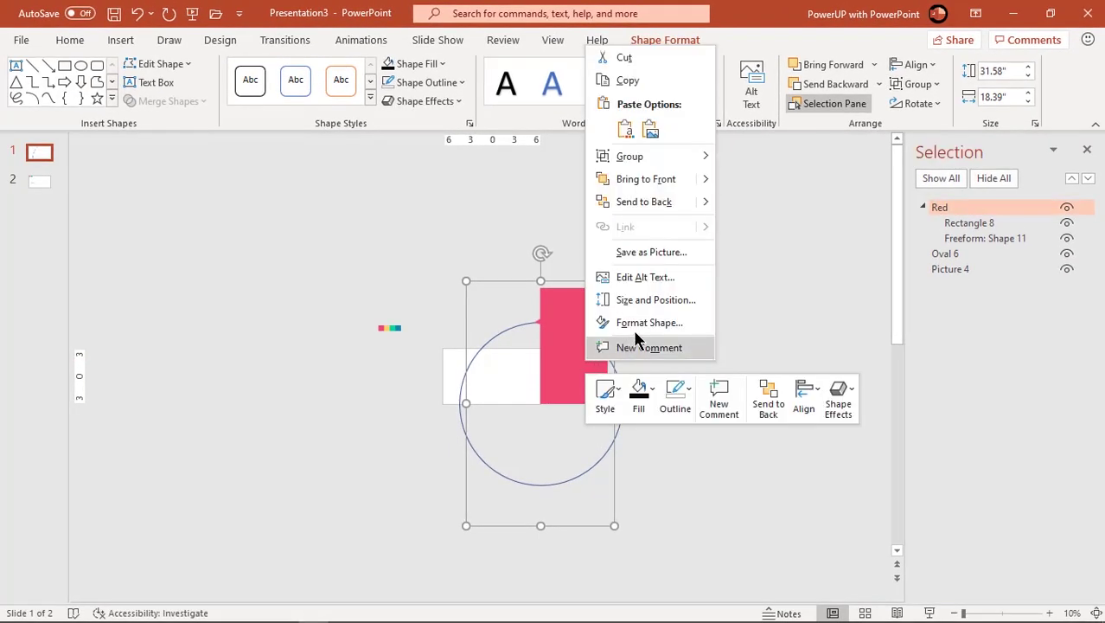
{"action": "left_click", "coordinate": [610, 322]}
{"action": "left_click", "coordinate": [899, 201]}
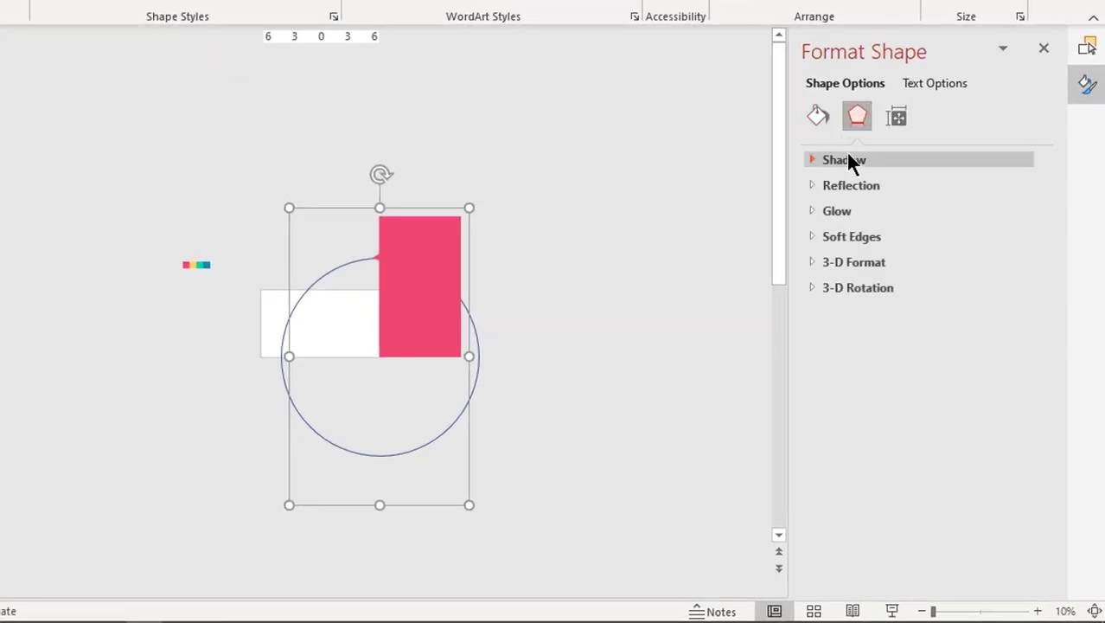
{"action": "left_click", "coordinate": [845, 160]}
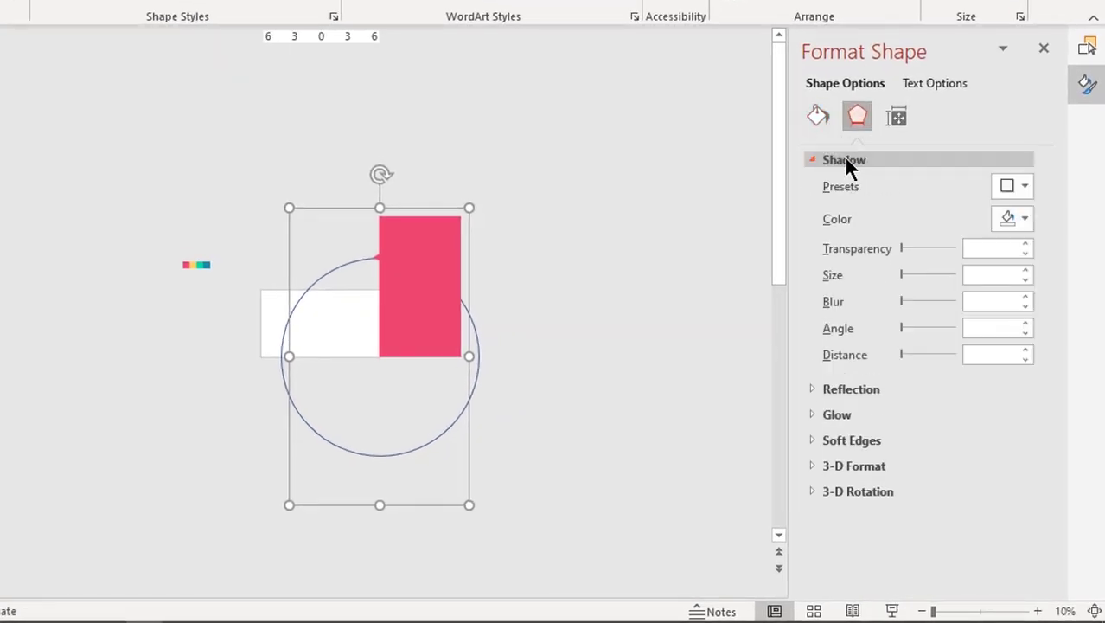
{"action": "left_click", "coordinate": [1024, 187]}
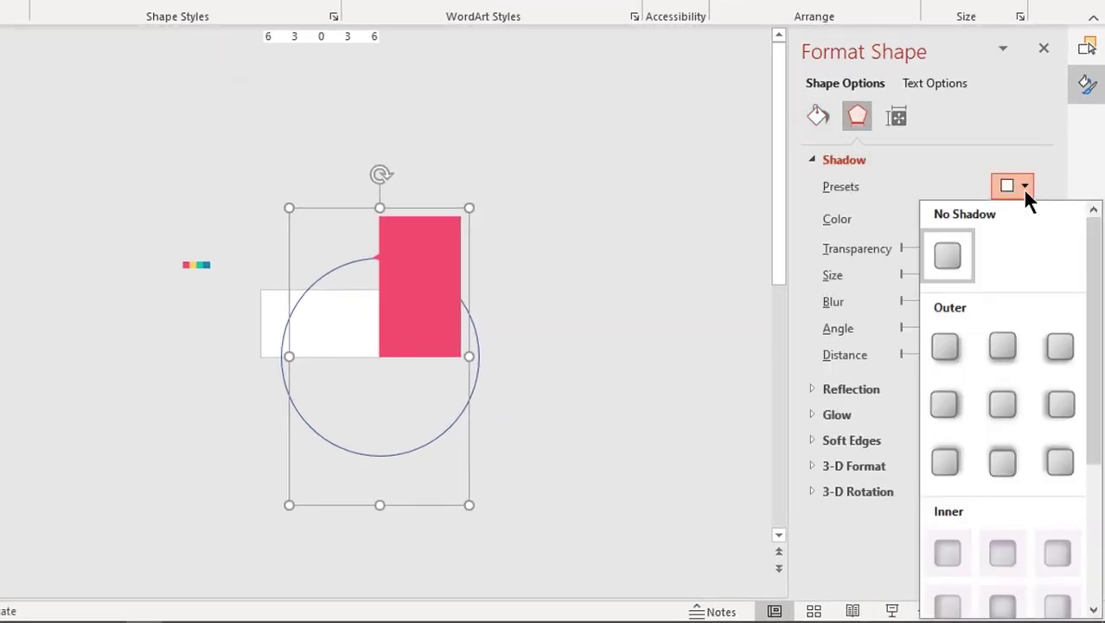
{"action": "left_click", "coordinate": [1062, 403]}
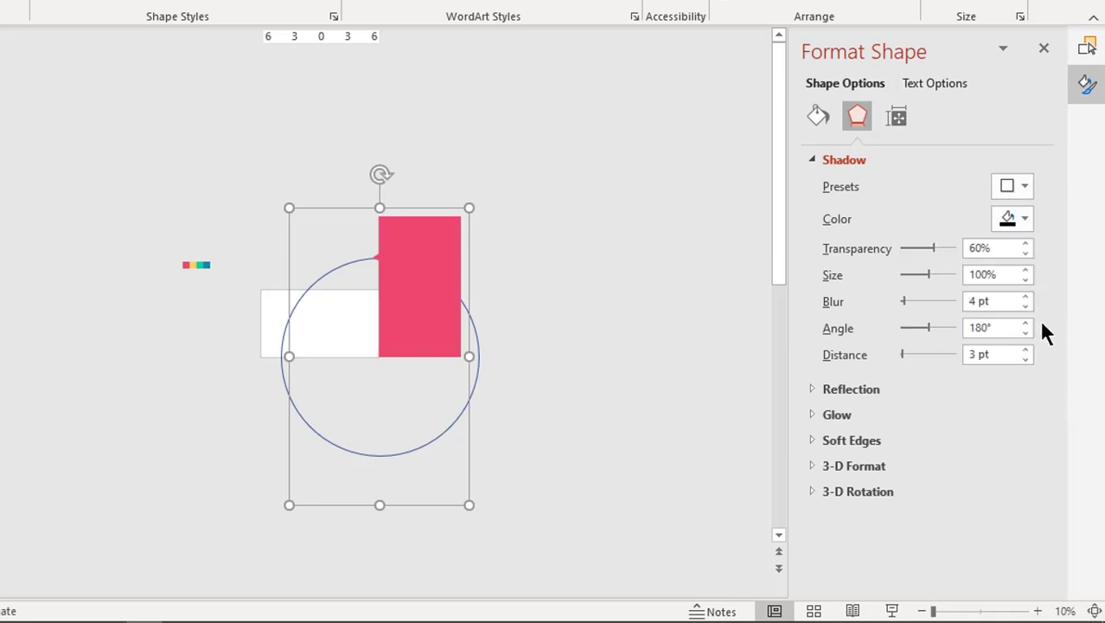
Set the shadow blur to 10 pt and transparency to 50%, then close the pane.
{"action": "left_click", "coordinate": [1025, 297]}
{"action": "left_click", "coordinate": [1025, 296]}
{"action": "left_click", "coordinate": [1025, 297]}
{"action": "left_click", "coordinate": [1025, 297]}
{"action": "left_click", "coordinate": [1025, 297]}
{"action": "left_click", "coordinate": [1025, 297]}
{"action": "left_click_drag", "start_coordinate": [1006, 248], "coordinate": [954, 258]}
{"action": "type", "text": "50"}
{"action": "key", "text": "Return"}
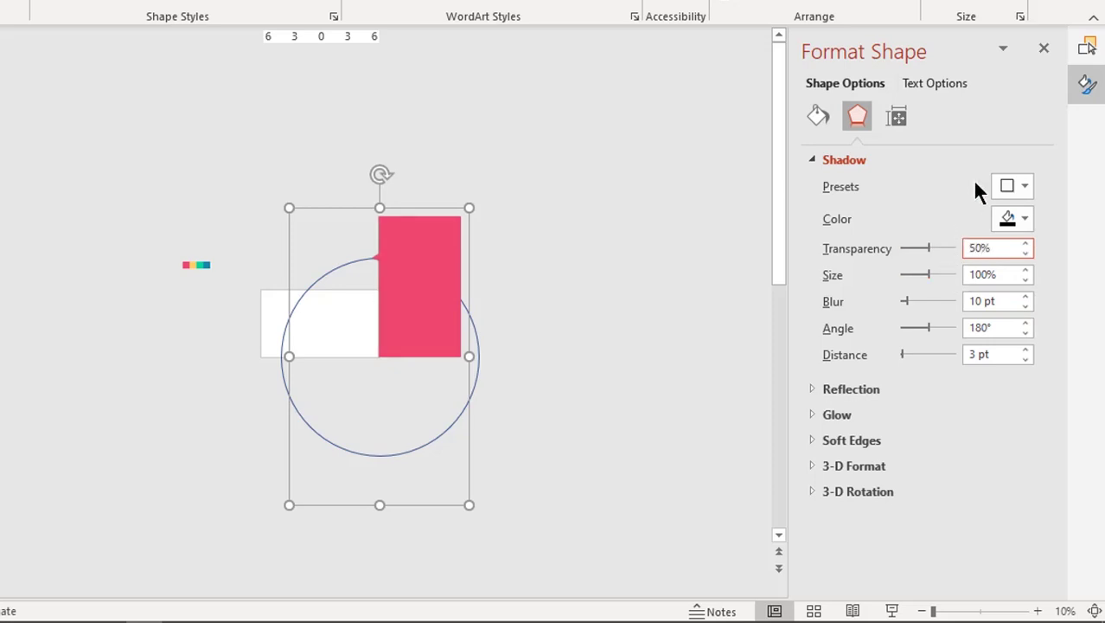
{"action": "left_click", "coordinate": [1044, 47]}
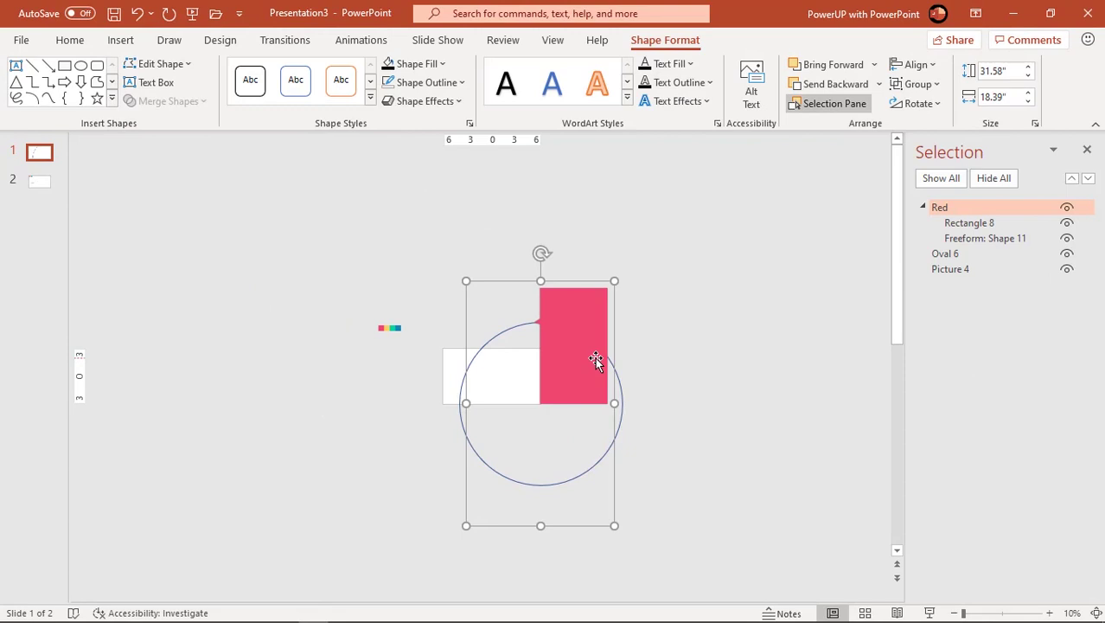
Duplicate the Red group and recolour the copy's shape yellow with the eyedropper.
{"action": "key", "text": "ctrl+d"}
{"action": "left_click_drag", "start_coordinate": [569, 359], "coordinate": [652, 367]}
{"action": "left_click", "coordinate": [646, 348]}
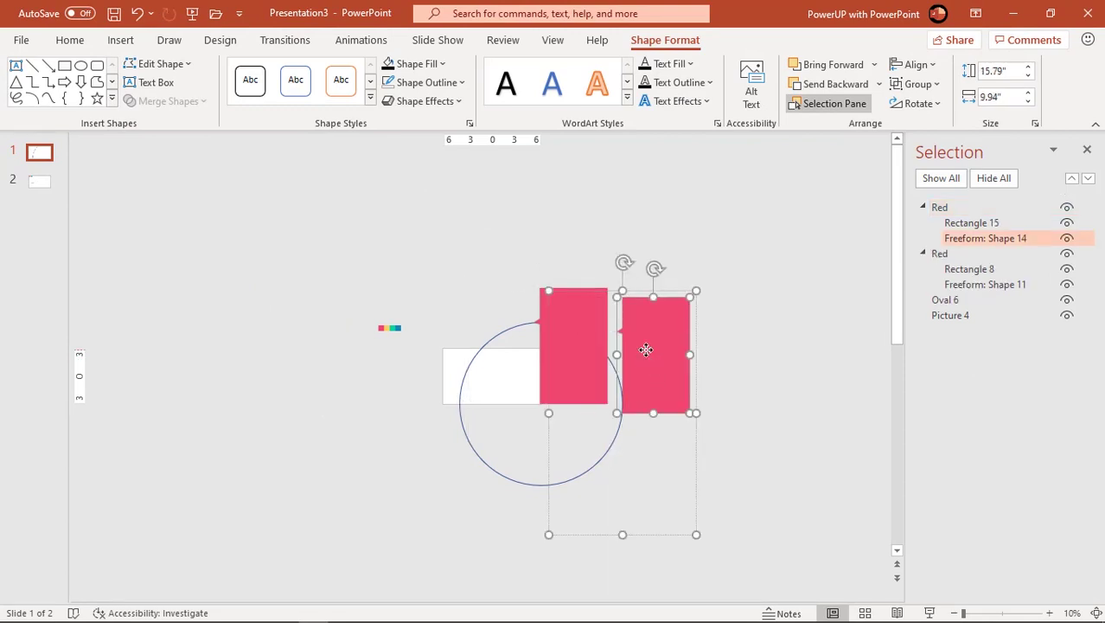
{"action": "left_click", "coordinate": [426, 64]}
{"action": "left_click", "coordinate": [409, 334]}
{"action": "left_click", "coordinate": [391, 324]}
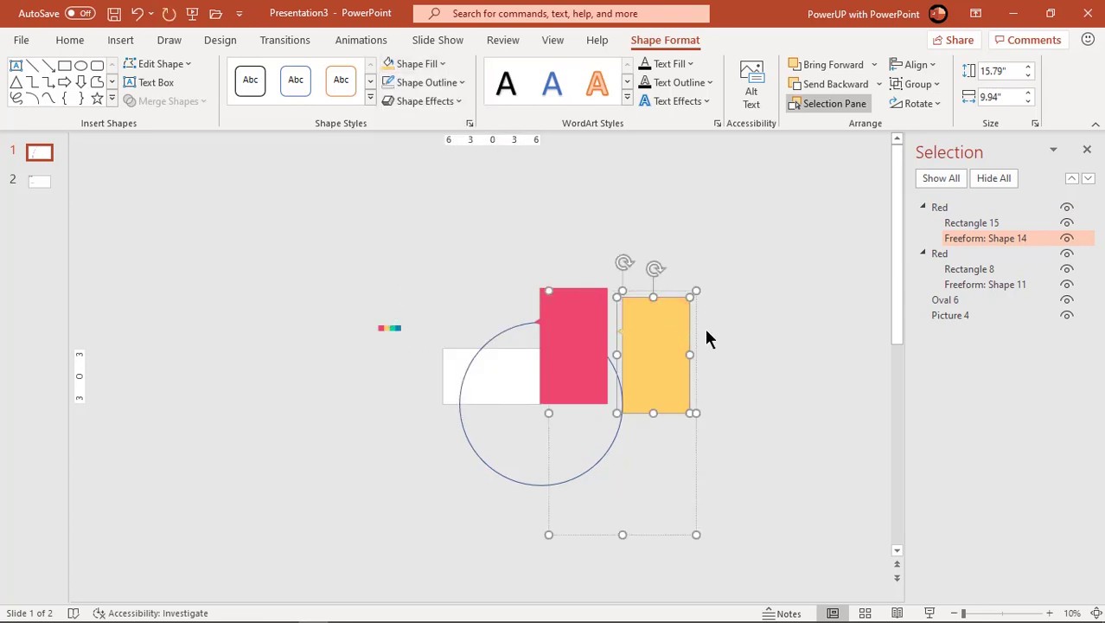
Stack the yellow copy over the red group on the circle and rename it 'Yellow'.
{"action": "left_click", "coordinate": [707, 338]}
{"action": "left_click_drag", "start_coordinate": [672, 343], "coordinate": [593, 333]}
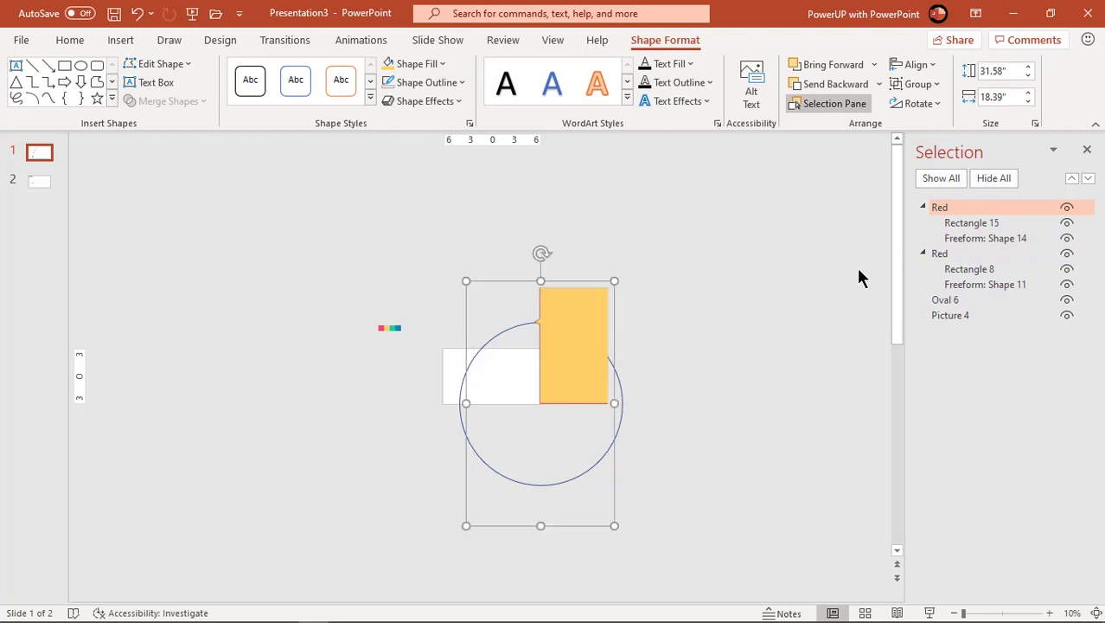
{"action": "double_click", "coordinate": [940, 208]}
{"action": "type", "text": "Ye"}
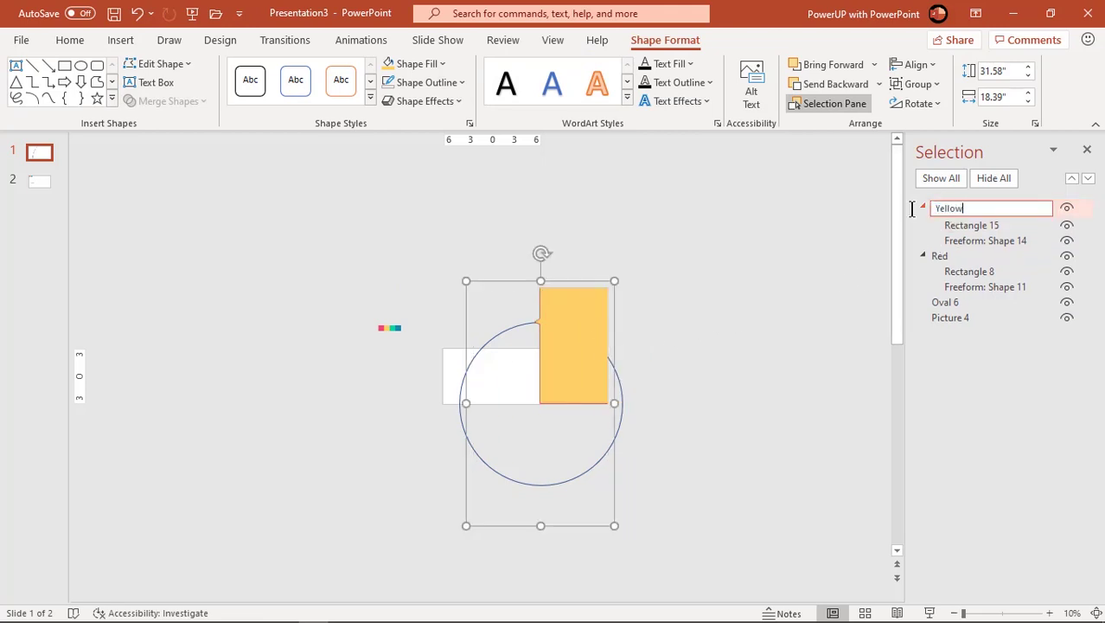
{"action": "type", "text": "llow"}
{"action": "key", "text": "Return"}
{"action": "left_click", "coordinate": [742, 320]}
{"action": "left_click", "coordinate": [591, 329]}
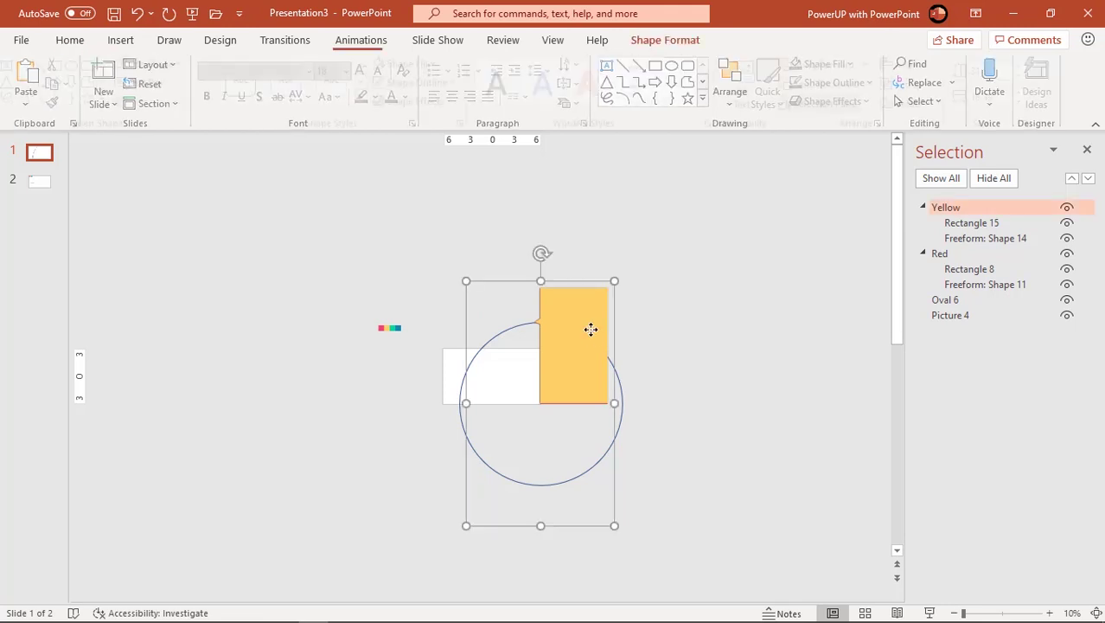
Duplicate the yellow group, recolour it green, stack it on the circle and name it 'Green'.
{"action": "left_click_drag", "start_coordinate": [590, 329], "coordinate": [674, 351]}
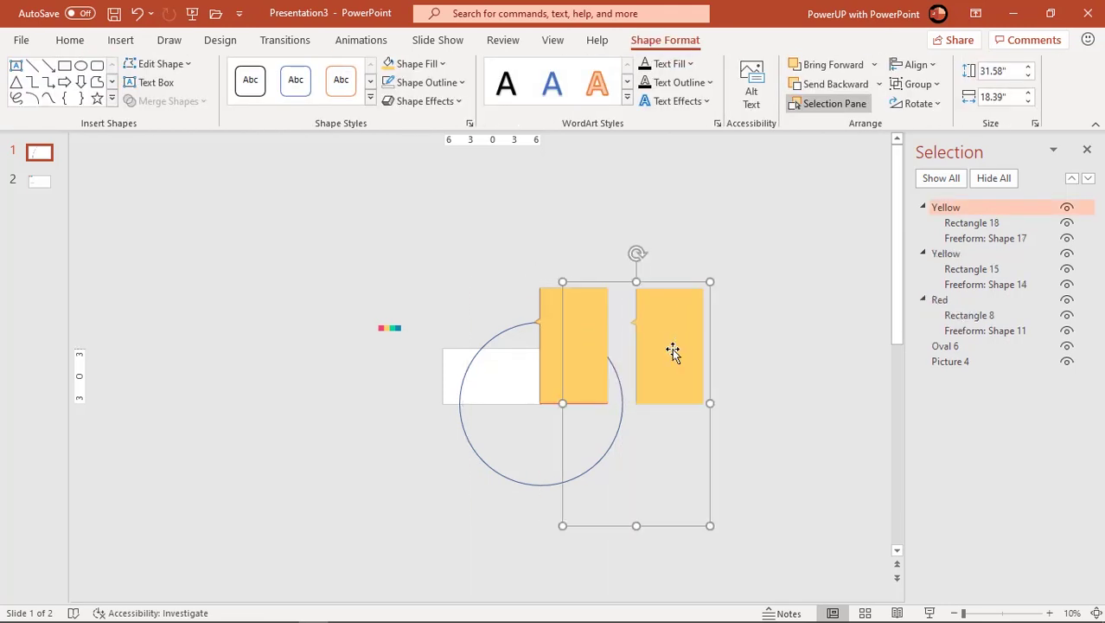
{"action": "left_click", "coordinate": [674, 352]}
{"action": "left_click", "coordinate": [417, 63]}
{"action": "left_click", "coordinate": [415, 336]}
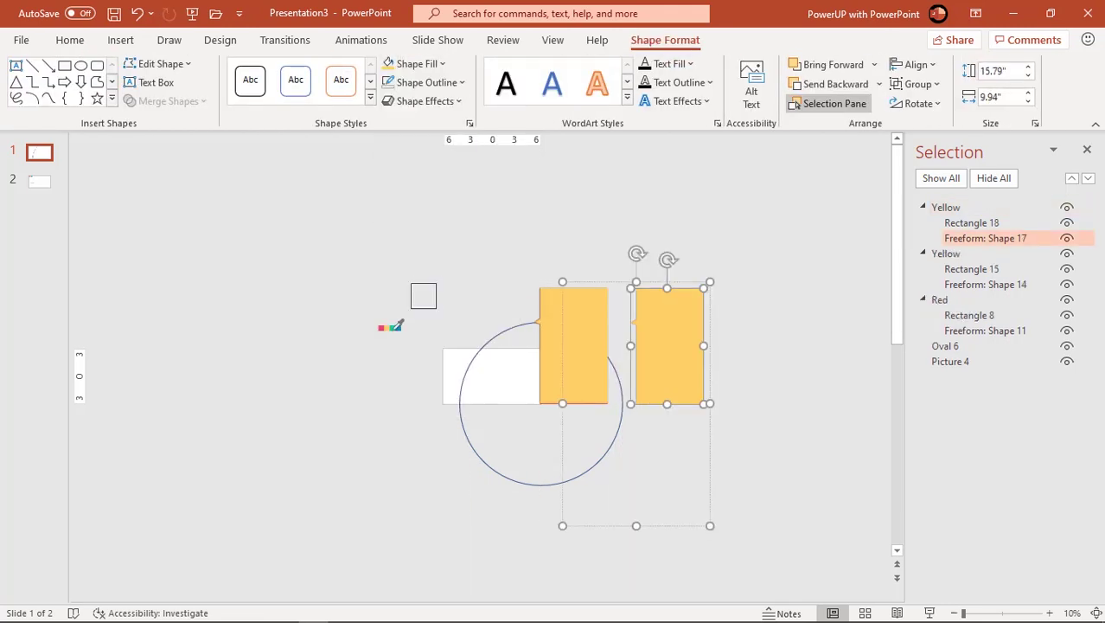
{"action": "left_click", "coordinate": [395, 328]}
{"action": "left_click", "coordinate": [494, 264]}
{"action": "left_click_drag", "start_coordinate": [666, 316], "coordinate": [570, 320]}
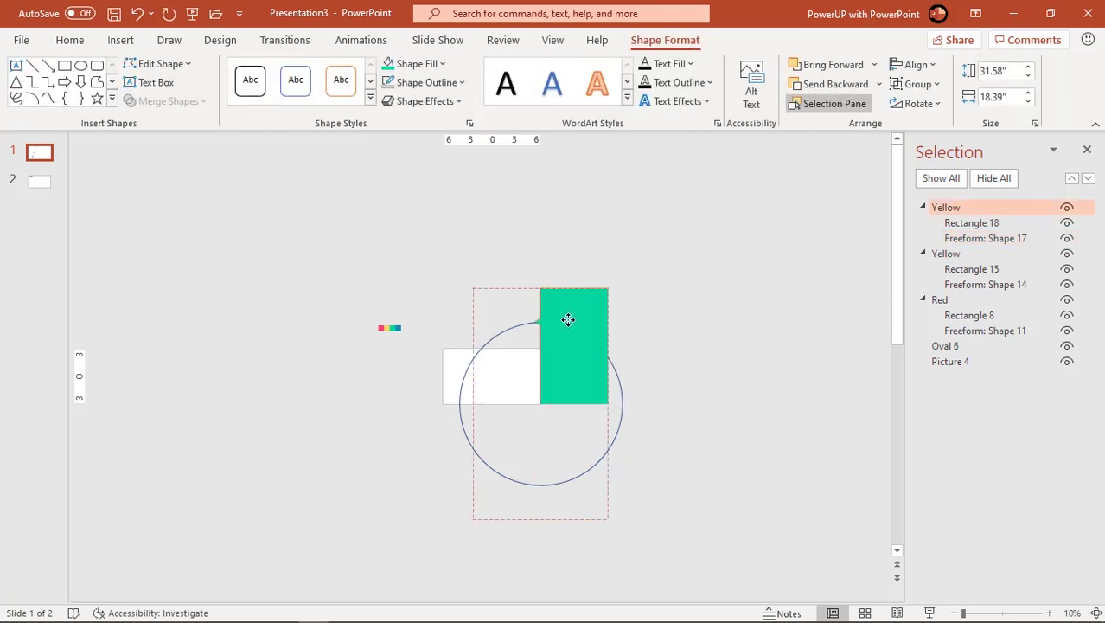
{"action": "left_click", "coordinate": [943, 207]}
{"action": "type", "text": "Green"}
{"action": "key", "text": "Return"}
{"action": "left_click", "coordinate": [736, 308]}
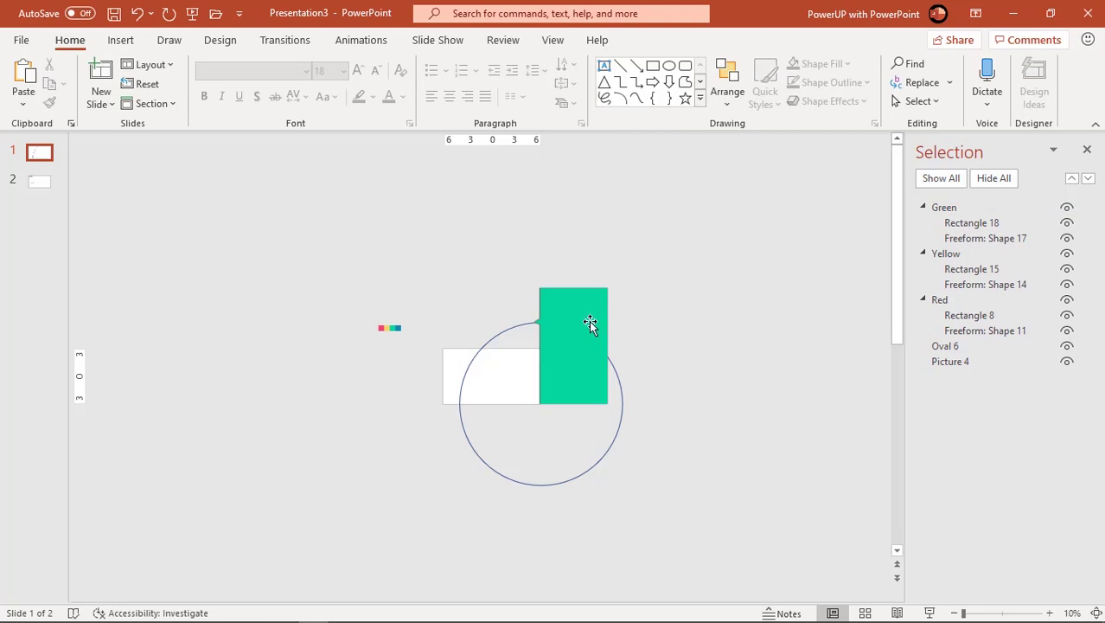
Duplicate the green group, recolour it blue, stack it on top and name it 'Blue'.
{"action": "left_click", "coordinate": [587, 320]}
{"action": "key", "text": "ctrl+d"}
{"action": "left_click_drag", "start_coordinate": [636, 327], "coordinate": [679, 330]}
{"action": "left_click", "coordinate": [678, 330]}
{"action": "scroll", "coordinate": [513, 76], "scroll_direction": "down", "scroll_amount": 10}
{"action": "left_click", "coordinate": [441, 65]}
{"action": "left_click", "coordinate": [410, 333]}
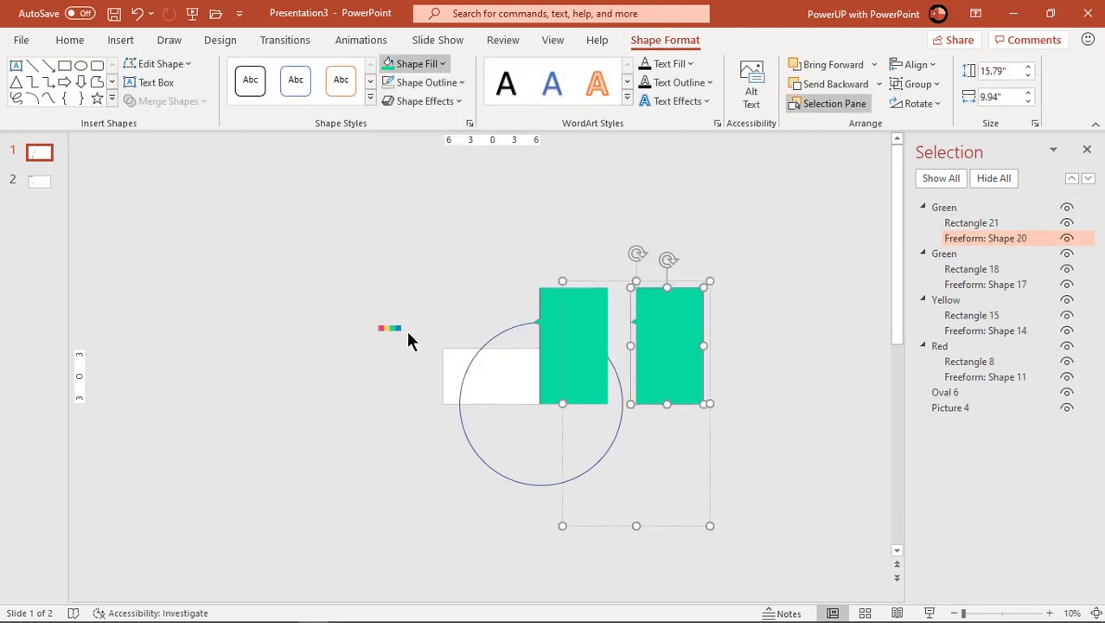
{"action": "left_click", "coordinate": [400, 327]}
{"action": "left_click_drag", "start_coordinate": [691, 293], "coordinate": [570, 332]}
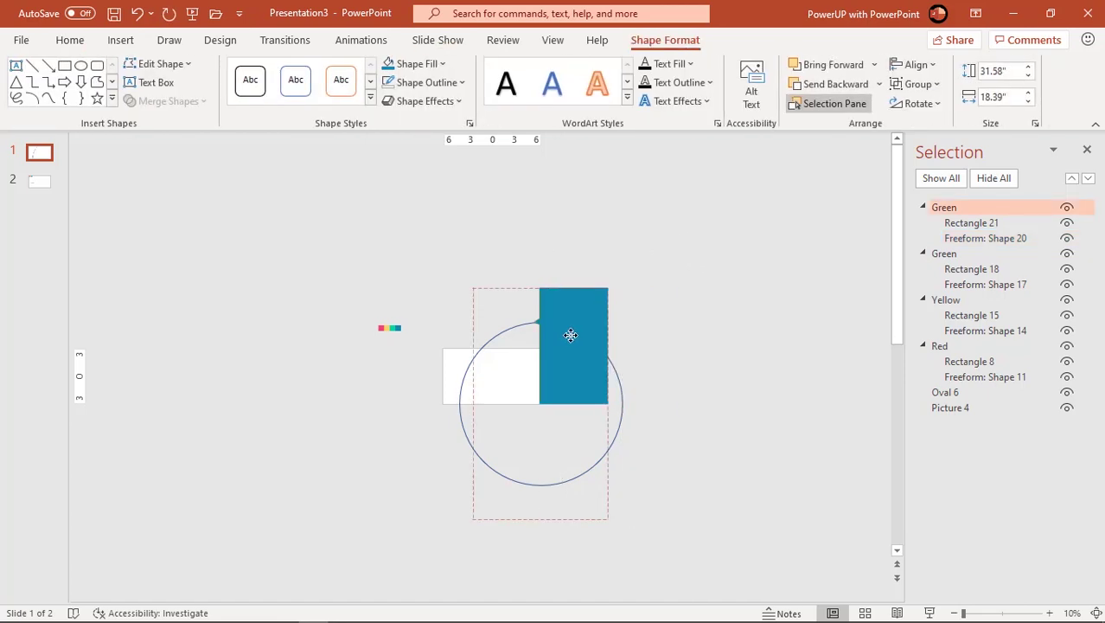
{"action": "double_click", "coordinate": [949, 208]}
{"action": "type", "text": "Blu"}
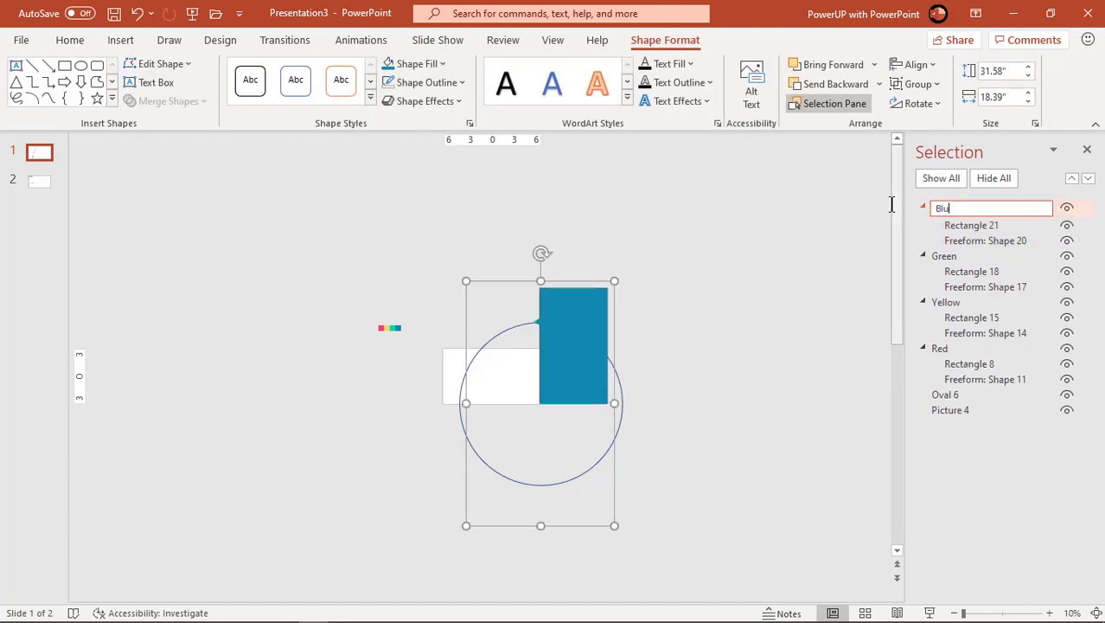
{"action": "type", "text": "e"}
{"action": "key", "text": "Return"}
{"action": "left_click", "coordinate": [741, 294]}
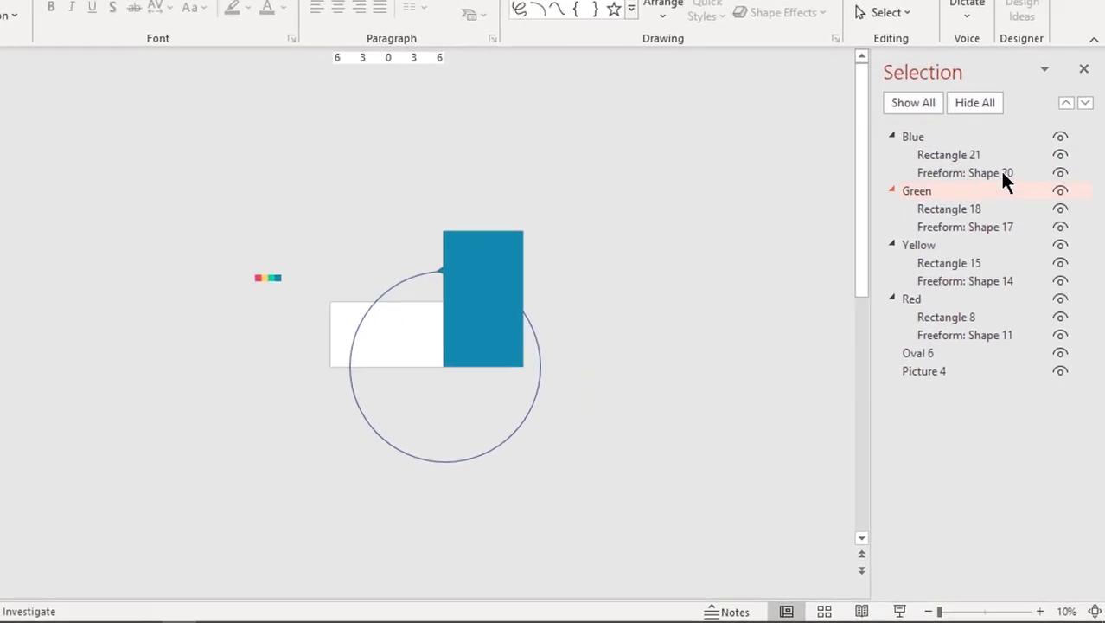
Hide the Blue, Green and Yellow groups in the Selection Pane.
{"action": "left_click", "coordinate": [1053, 69]}
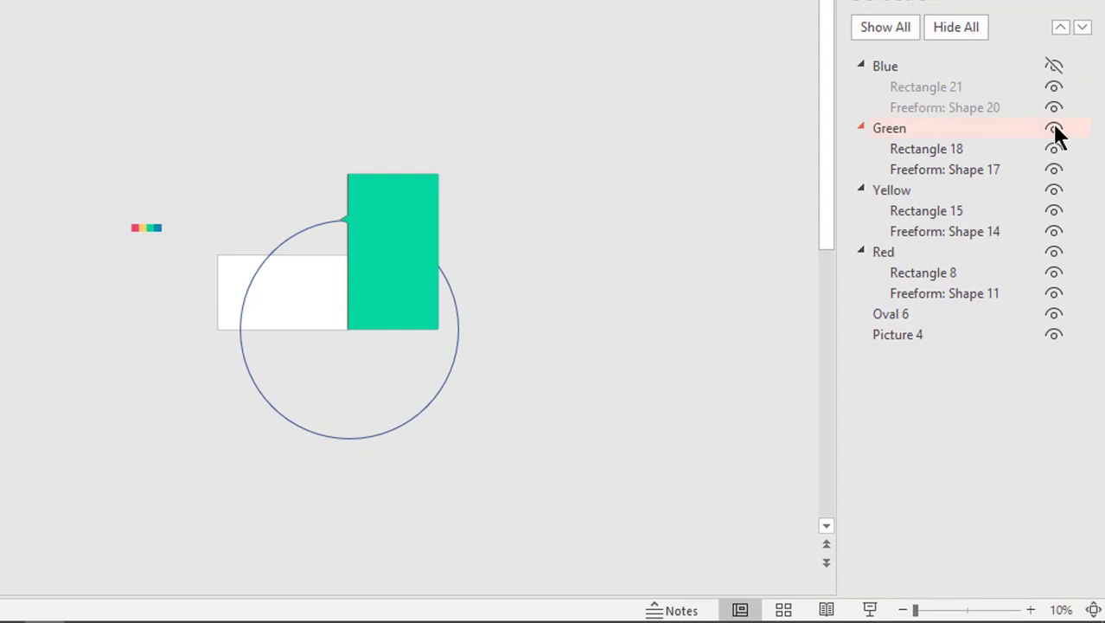
{"action": "left_click", "coordinate": [1055, 130]}
{"action": "left_click", "coordinate": [1054, 191]}
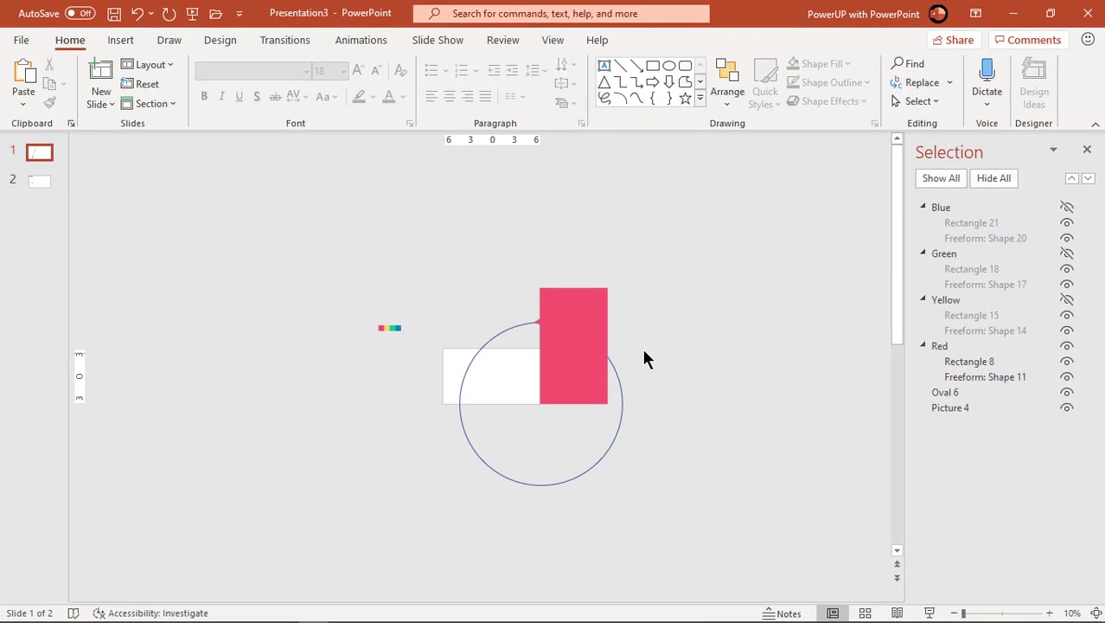
{"action": "left_click", "coordinate": [368, 45]}
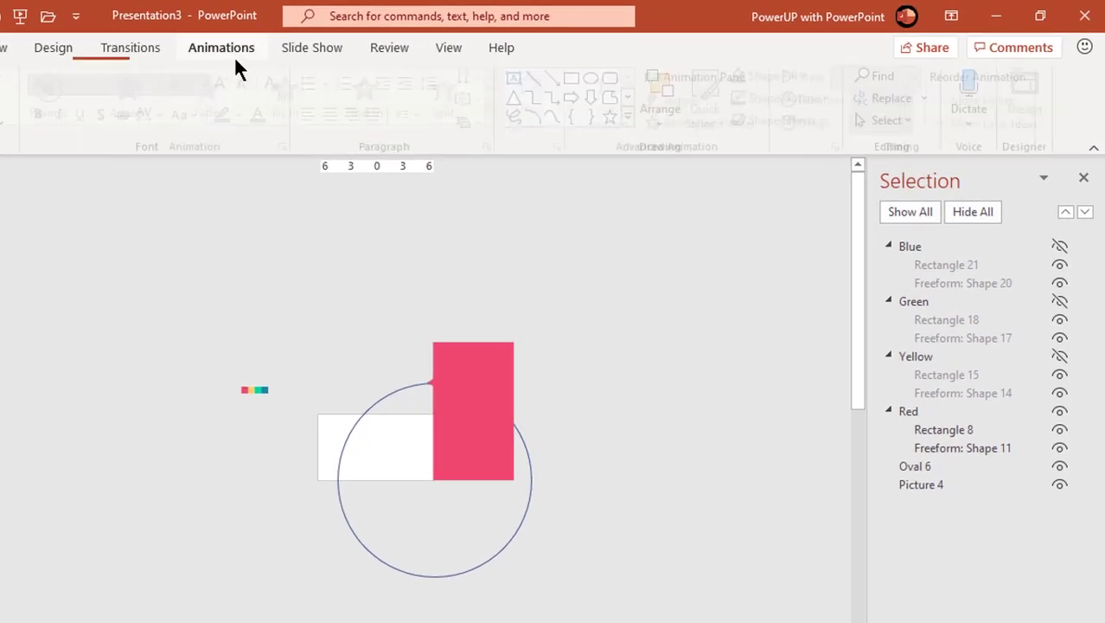
Apply a Spin emphasis animation to the Red group.
{"action": "left_click", "coordinate": [662, 77]}
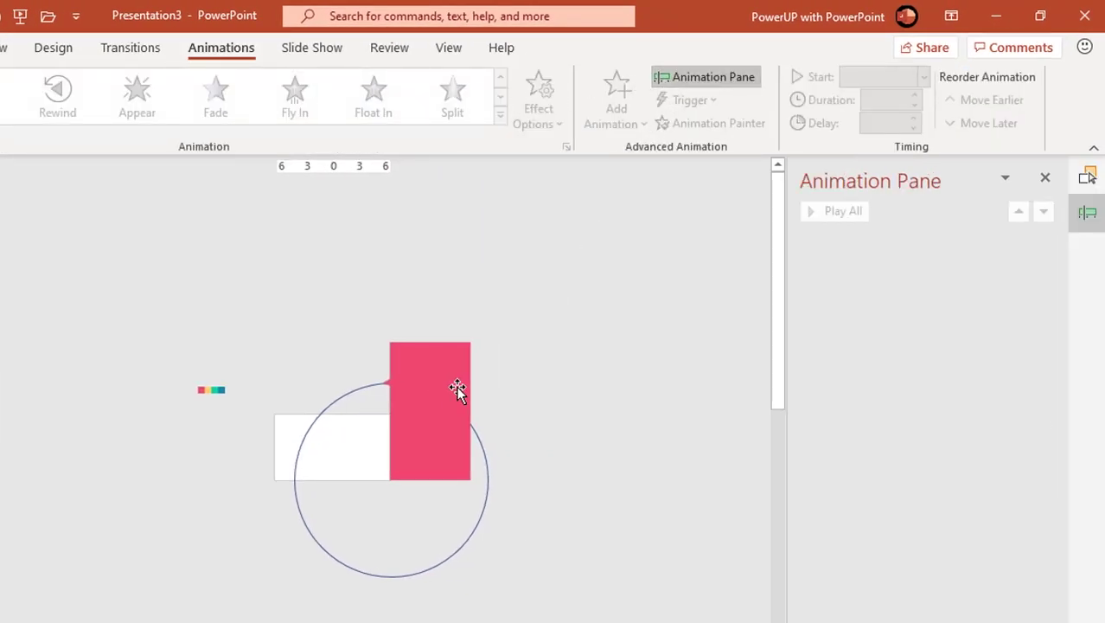
{"action": "left_click", "coordinate": [458, 390]}
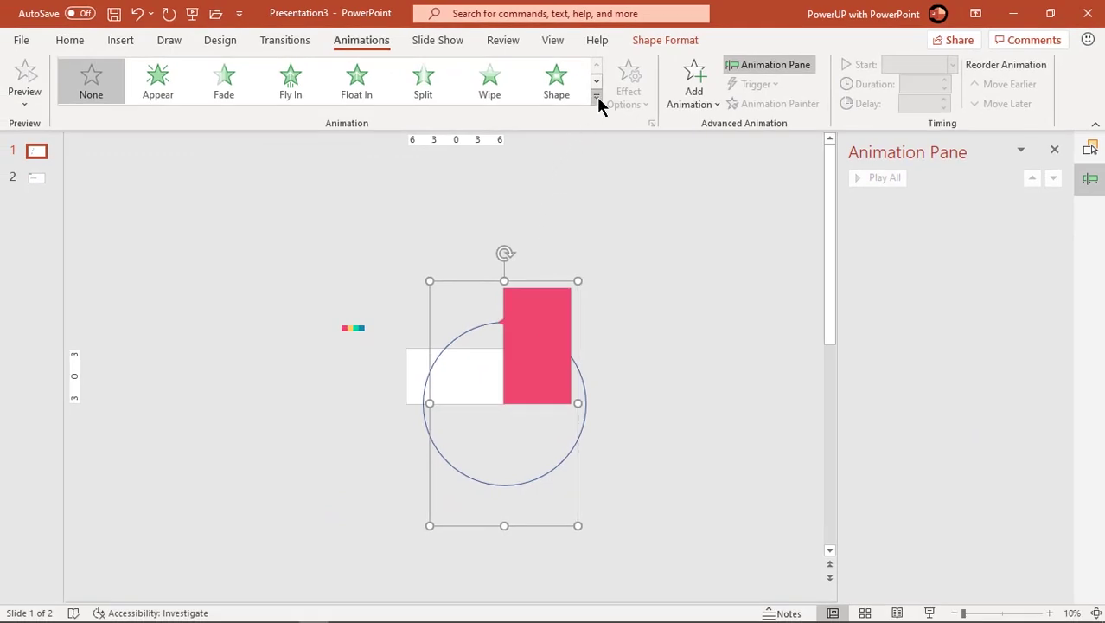
{"action": "left_click", "coordinate": [596, 96]}
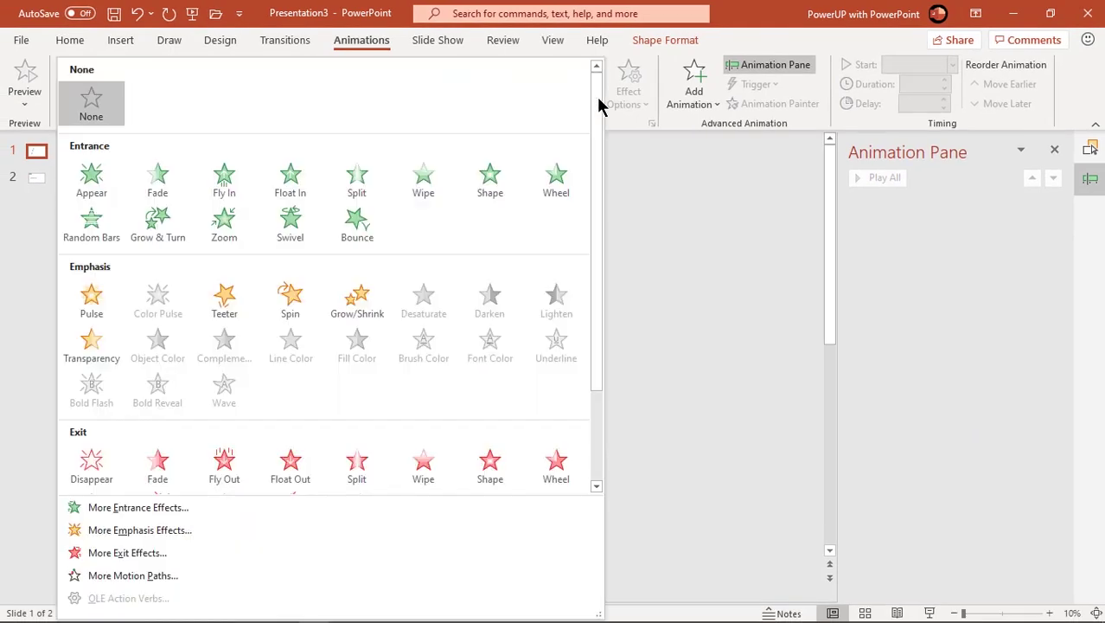
{"action": "left_click", "coordinate": [293, 298]}
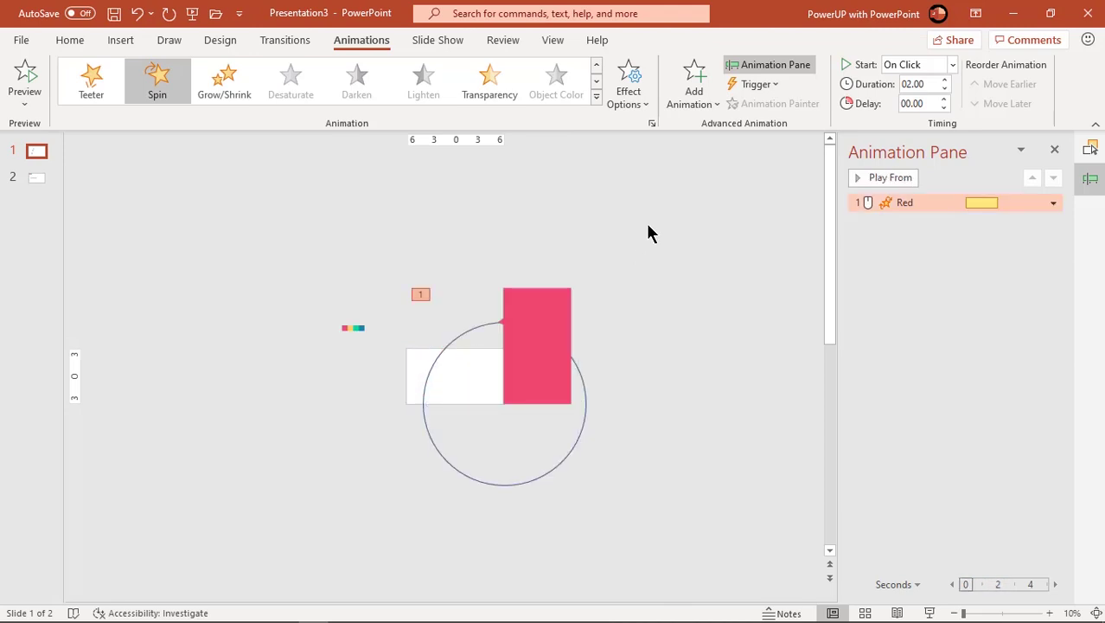
Set the Red spin to a custom 85° counterclockwise with a 1-second bounce end.
{"action": "left_click", "coordinate": [1055, 204]}
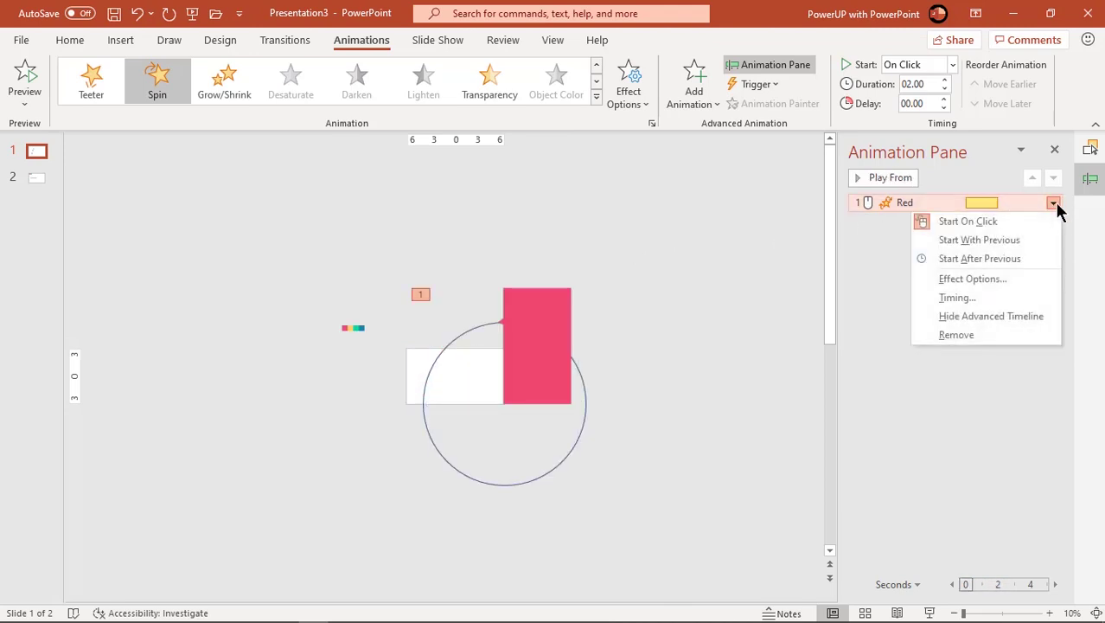
{"action": "left_click", "coordinate": [968, 279]}
{"action": "left_click_drag", "start_coordinate": [609, 177], "coordinate": [856, 275]}
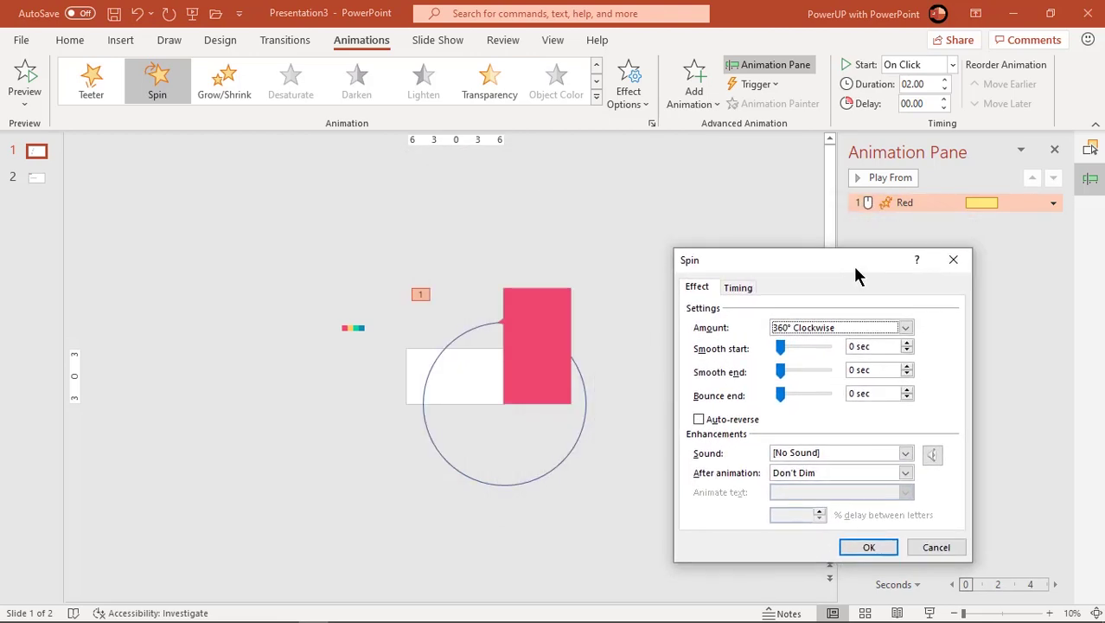
{"action": "left_click", "coordinate": [905, 329]}
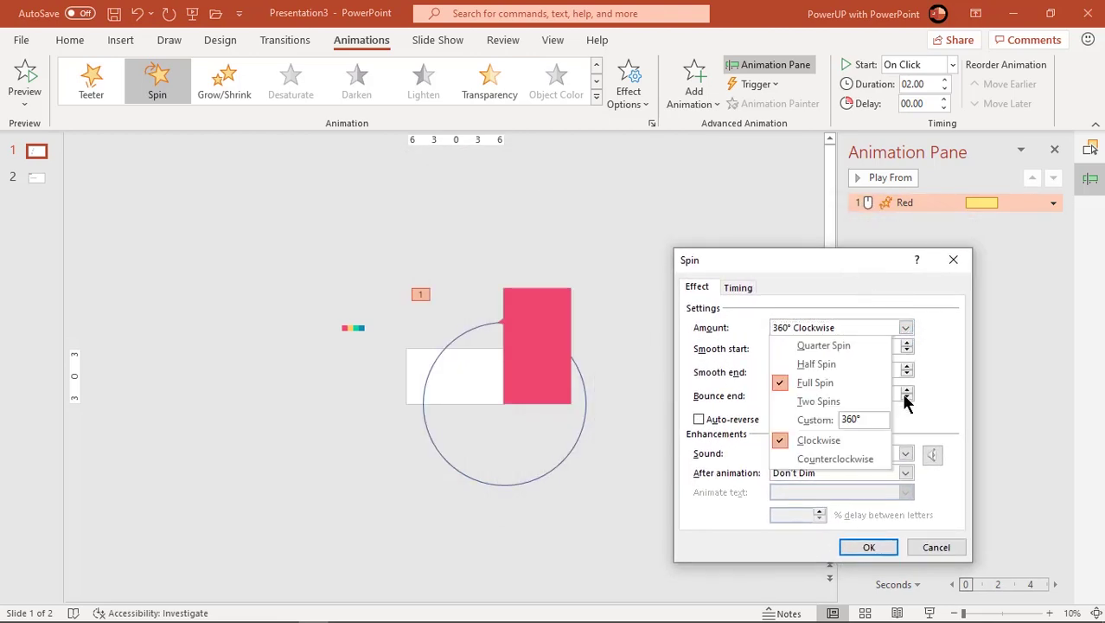
{"action": "left_click", "coordinate": [839, 460]}
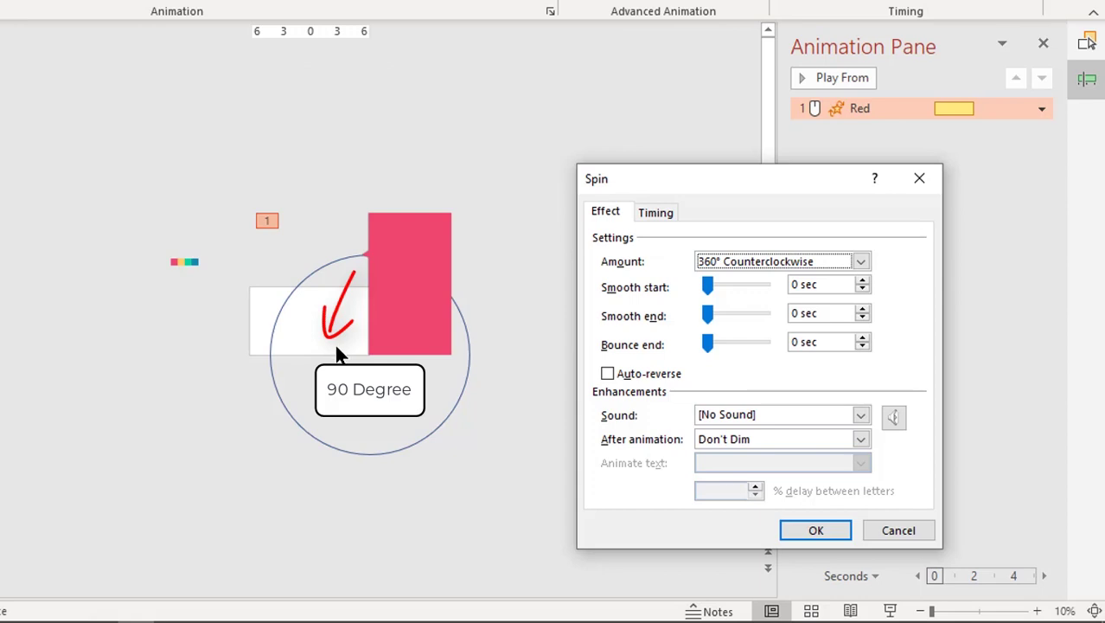
{"action": "left_click", "coordinate": [863, 262]}
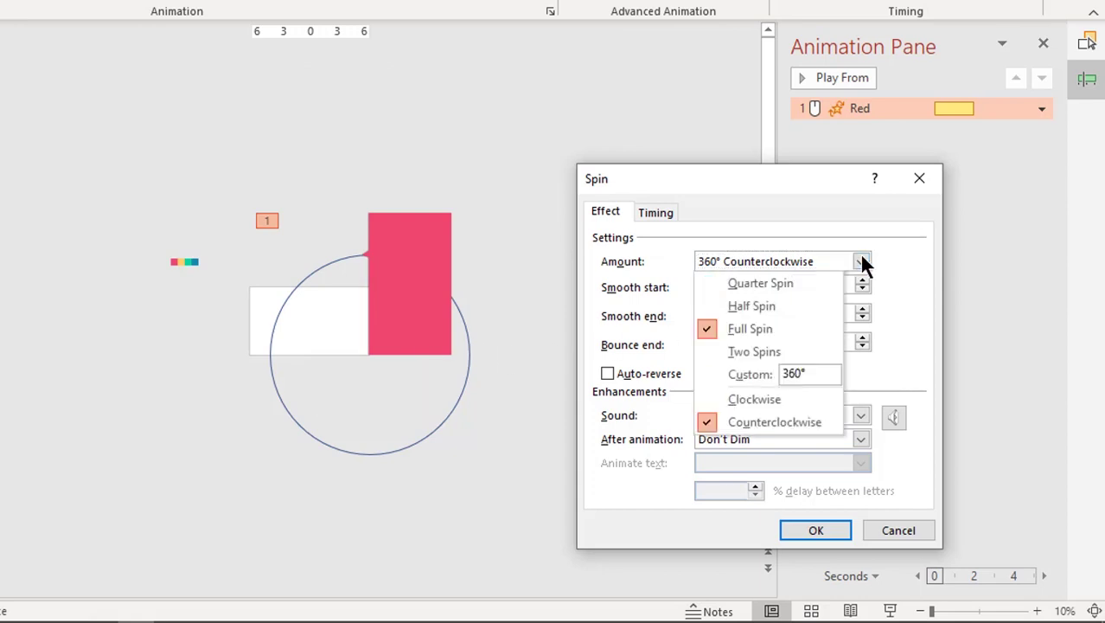
{"action": "left_click", "coordinate": [794, 374]}
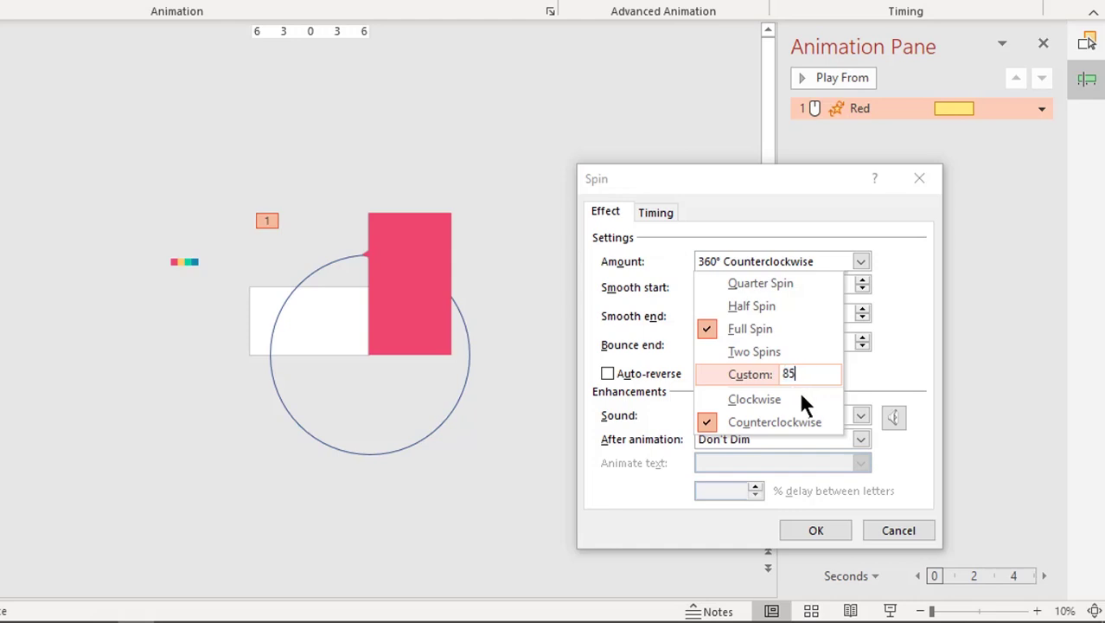
{"action": "key", "text": "Return"}
{"action": "left_click_drag", "start_coordinate": [813, 346], "coordinate": [792, 341]}
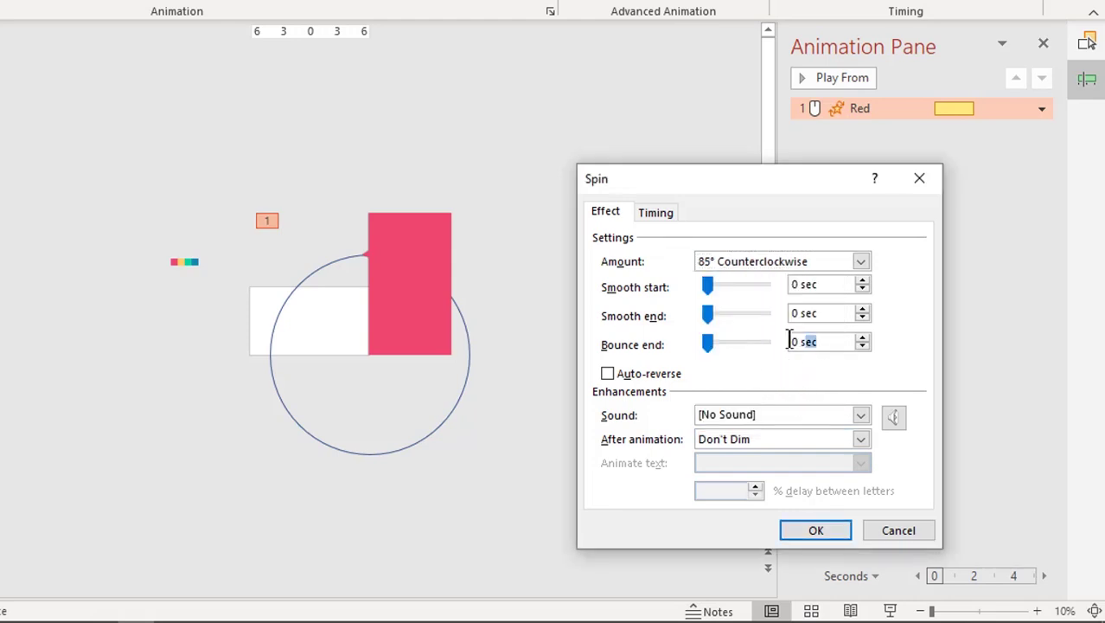
{"action": "type", "text": "1.6"}
{"action": "left_click", "coordinate": [819, 530]}
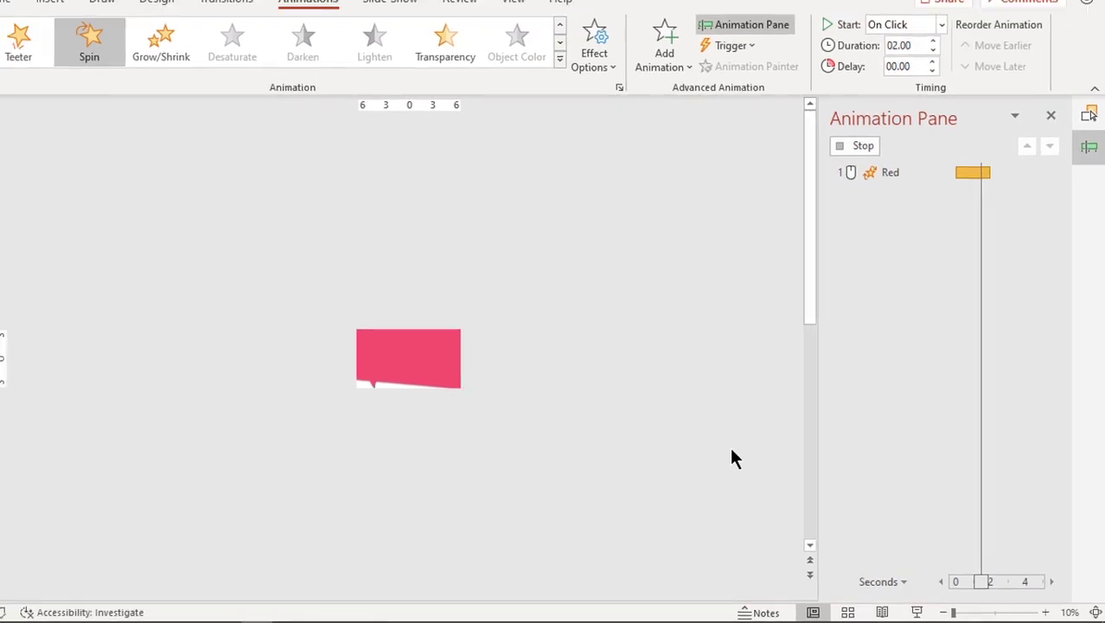
{"action": "left_click", "coordinate": [556, 417]}
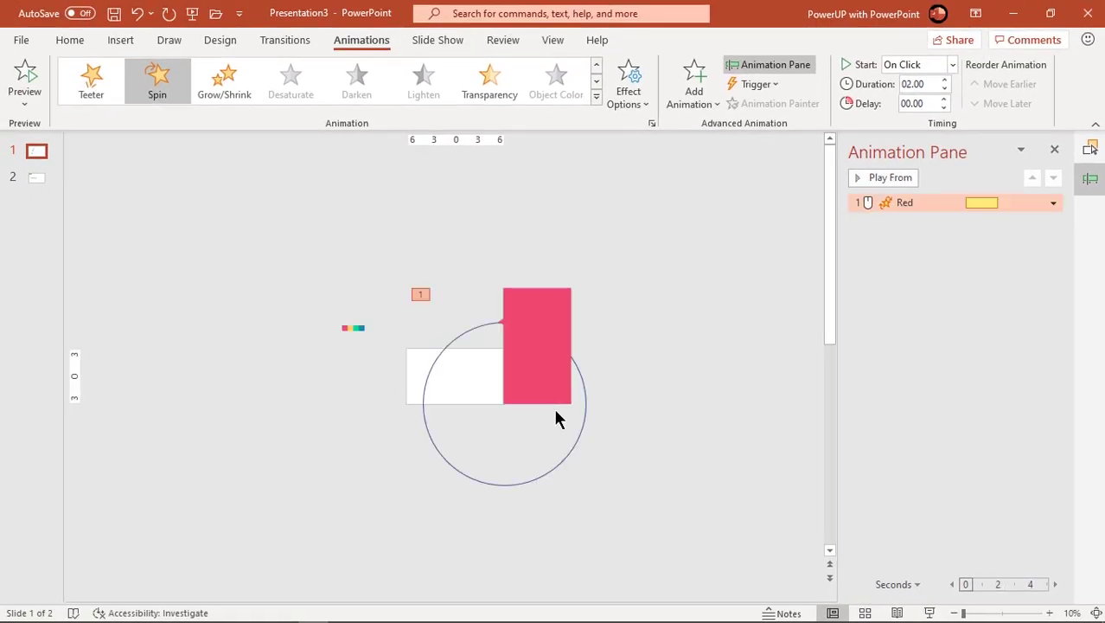
Preview the Red spin in a slide show.
{"action": "key", "text": "F5"}
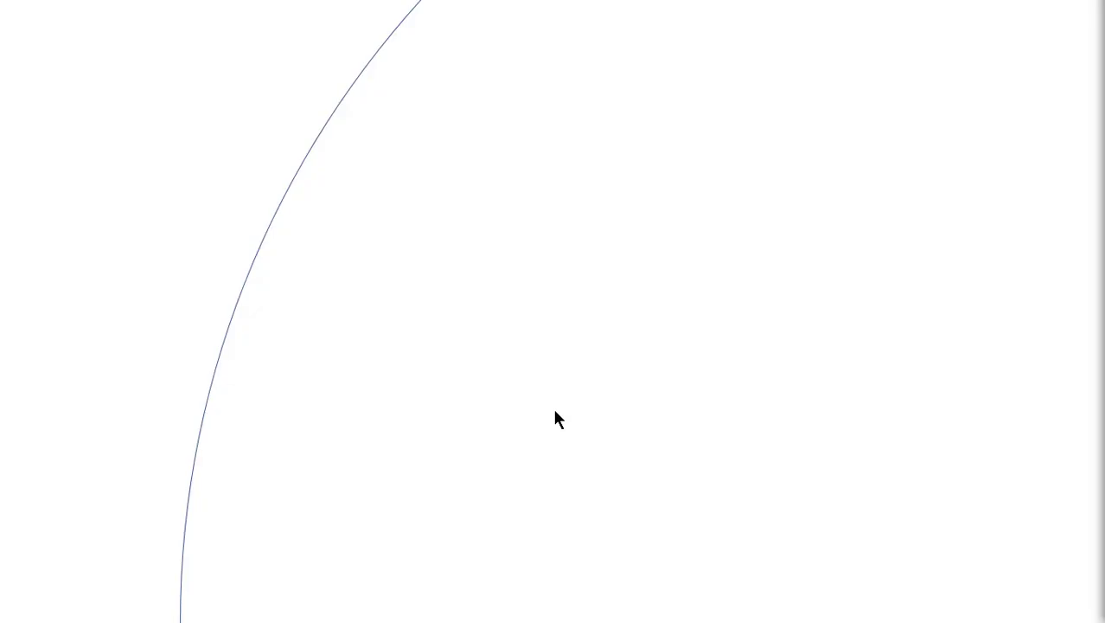
{"action": "left_click", "coordinate": [556, 418]}
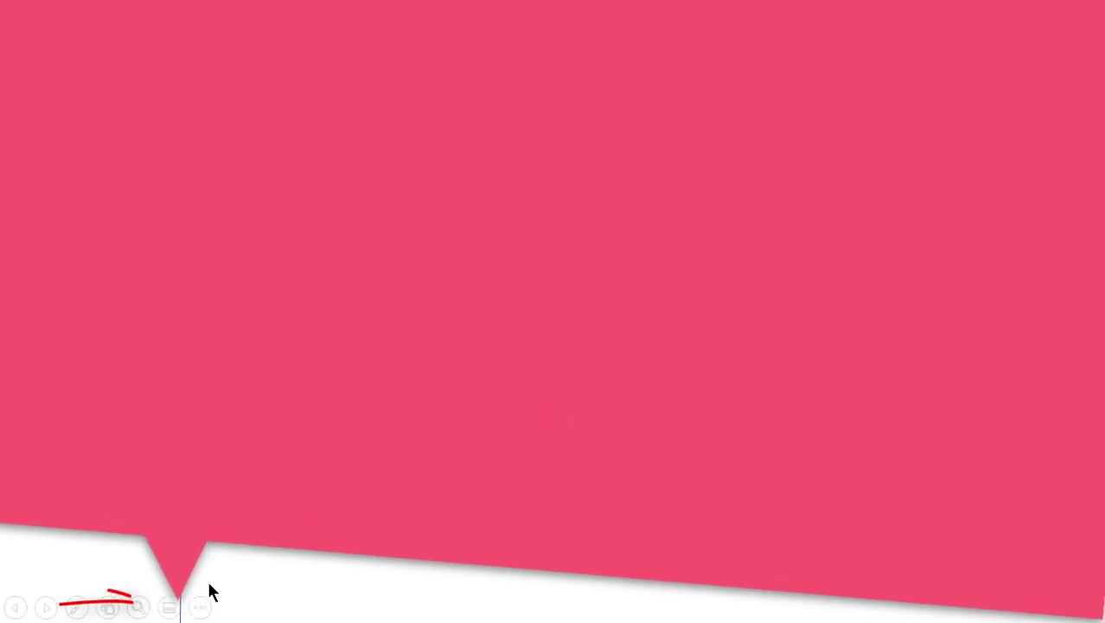
{"action": "key", "text": "Escape"}
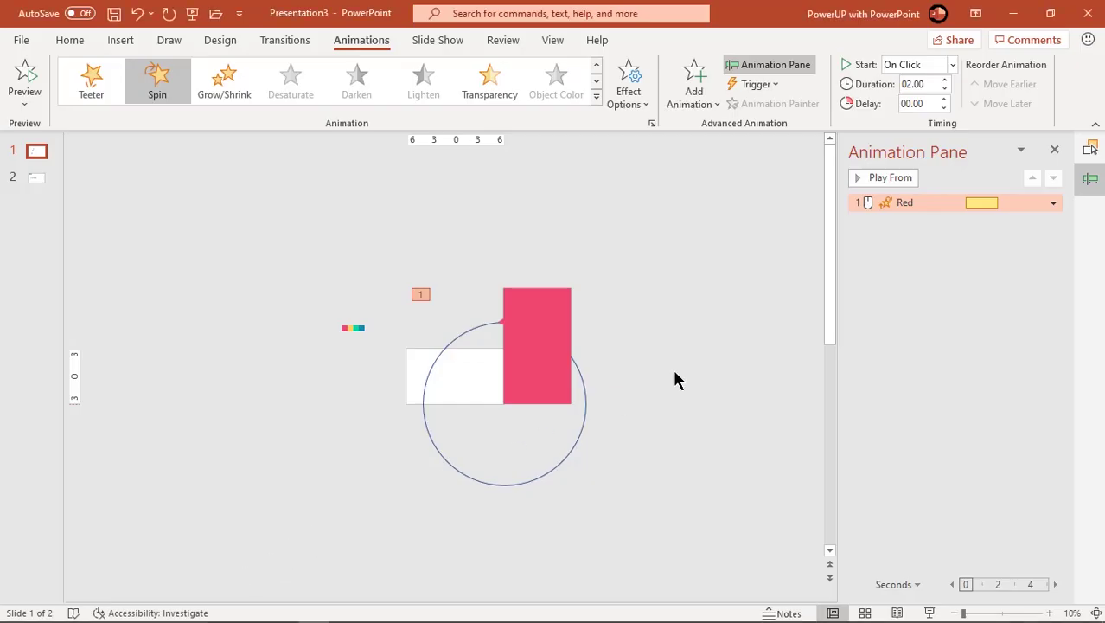
Change the Red spin amount to a custom 82° counterclockwise.
{"action": "left_click", "coordinate": [1052, 203]}
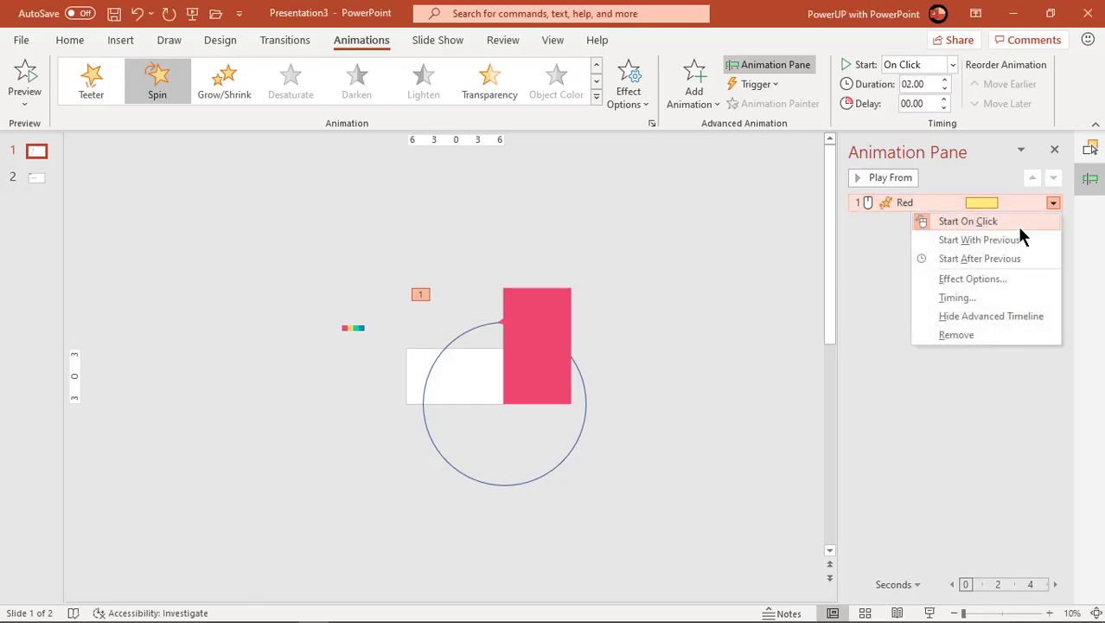
{"action": "left_click", "coordinate": [983, 278]}
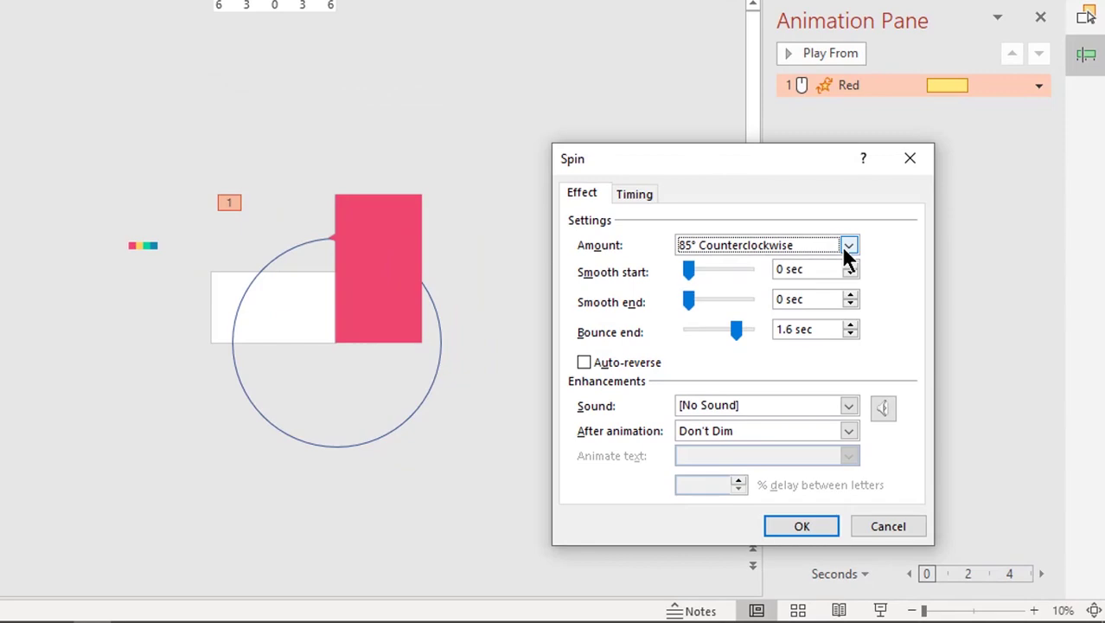
{"action": "left_click", "coordinate": [847, 247]}
{"action": "left_click", "coordinate": [780, 364]}
{"action": "type", "text": "82"}
{"action": "key", "text": "Return"}
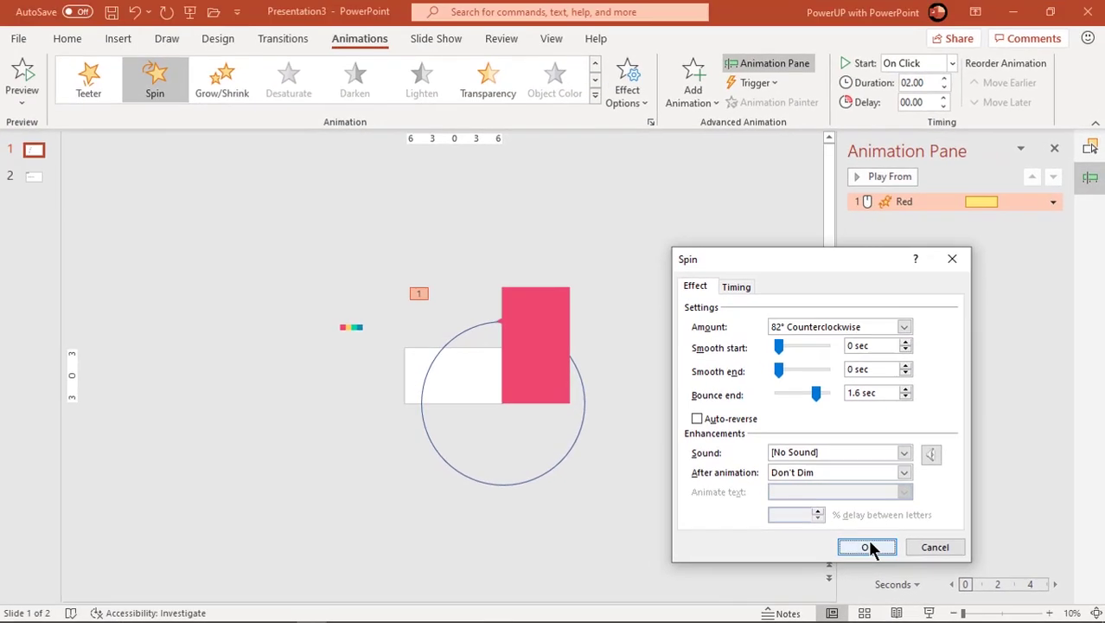
{"action": "left_click", "coordinate": [867, 546]}
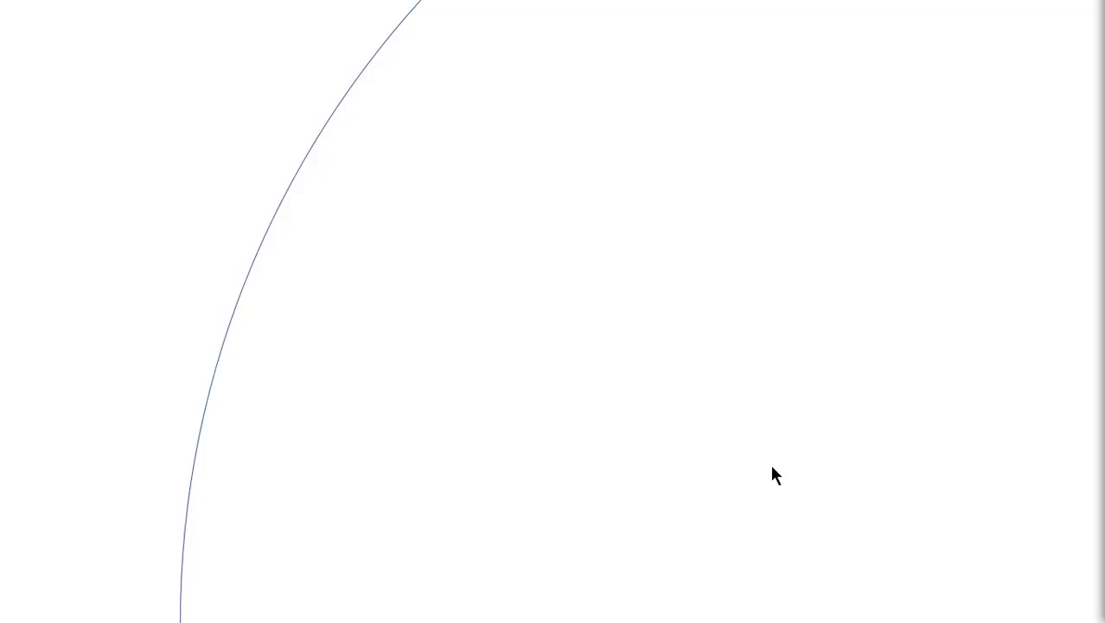
Replay the spin in the slideshow, erase a stray ink mark, then go to slide 2.
{"action": "left_click", "coordinate": [772, 474]}
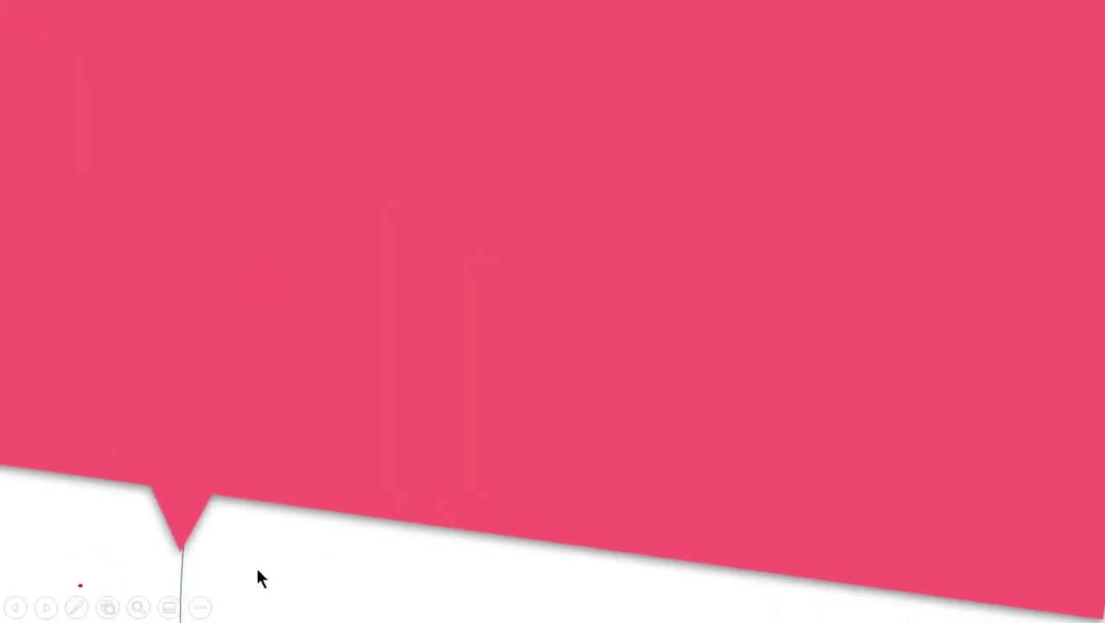
{"action": "left_click_drag", "start_coordinate": [80, 584], "coordinate": [159, 578]}
{"action": "key", "text": "e"}
{"action": "key", "text": "Escape"}
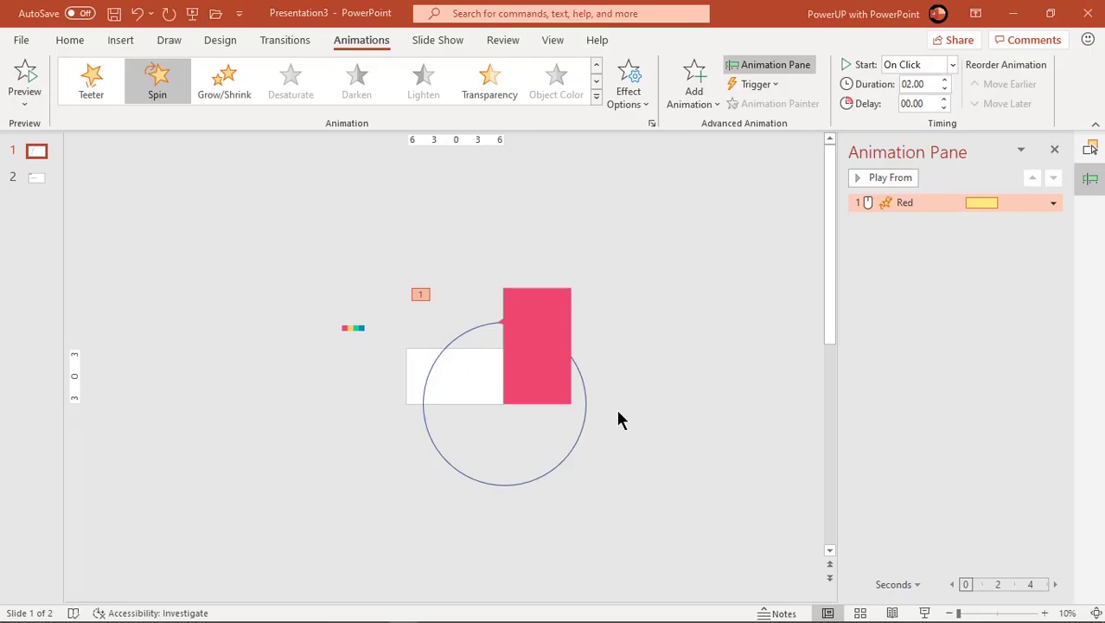
{"action": "left_click", "coordinate": [36, 179]}
Copy the STEP 01 and HEADING boxes from slide 2 onto slide 1.
{"action": "scroll", "coordinate": [384, 410], "scroll_direction": "up", "scroll_amount": 3}
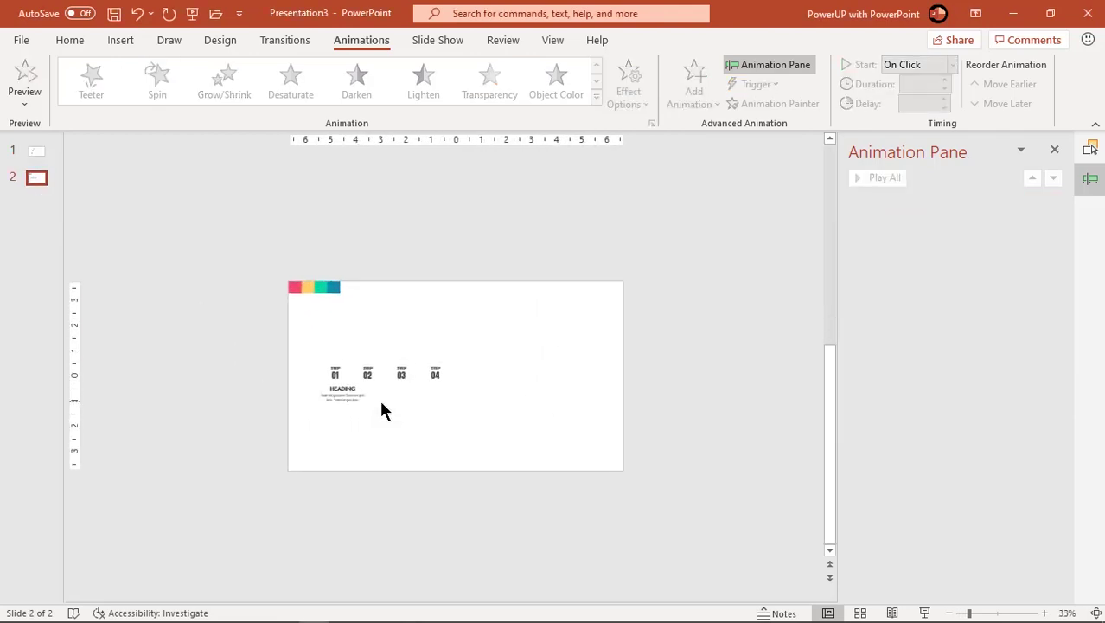
{"action": "scroll", "coordinate": [379, 397], "scroll_direction": "up", "scroll_amount": 4}
{"action": "left_click", "coordinate": [211, 380]}
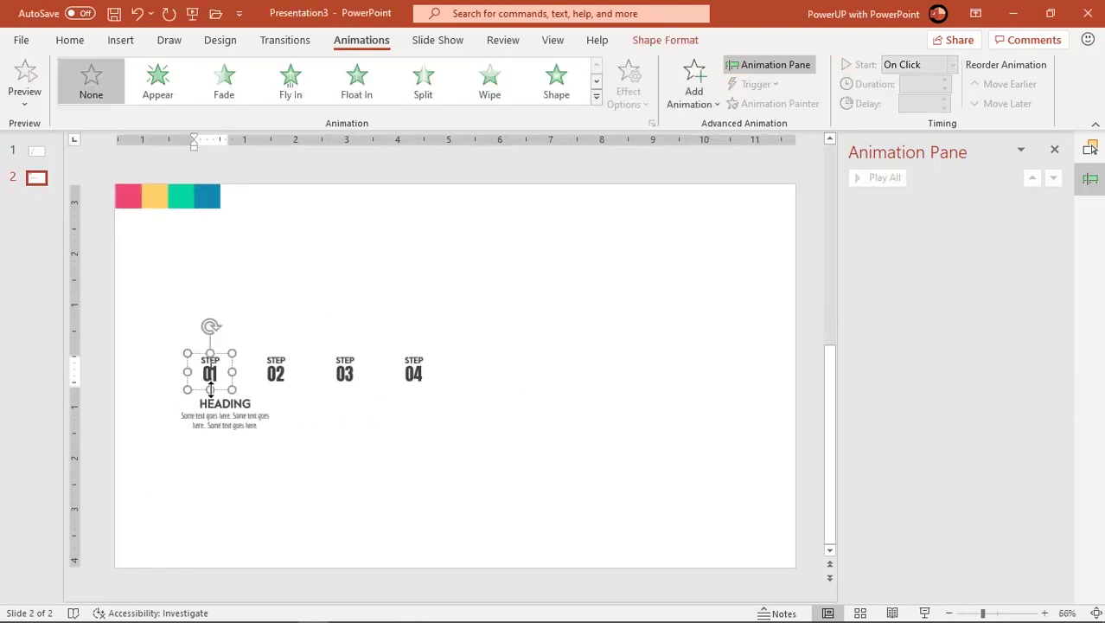
{"action": "left_click", "coordinate": [221, 424], "text": "shift"}
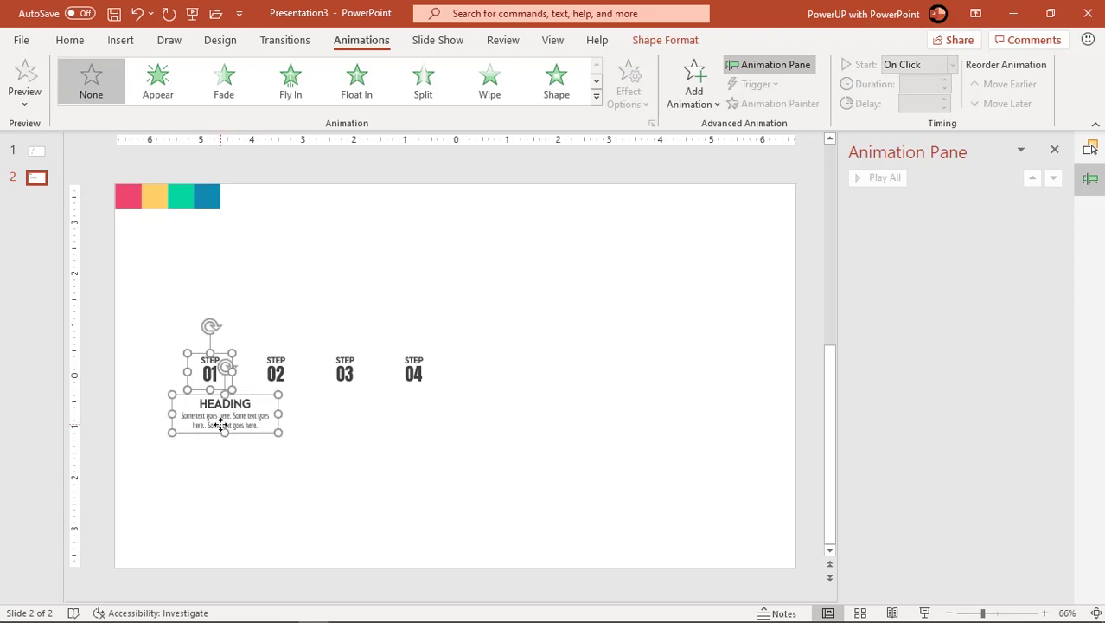
{"action": "left_click", "coordinate": [36, 152]}
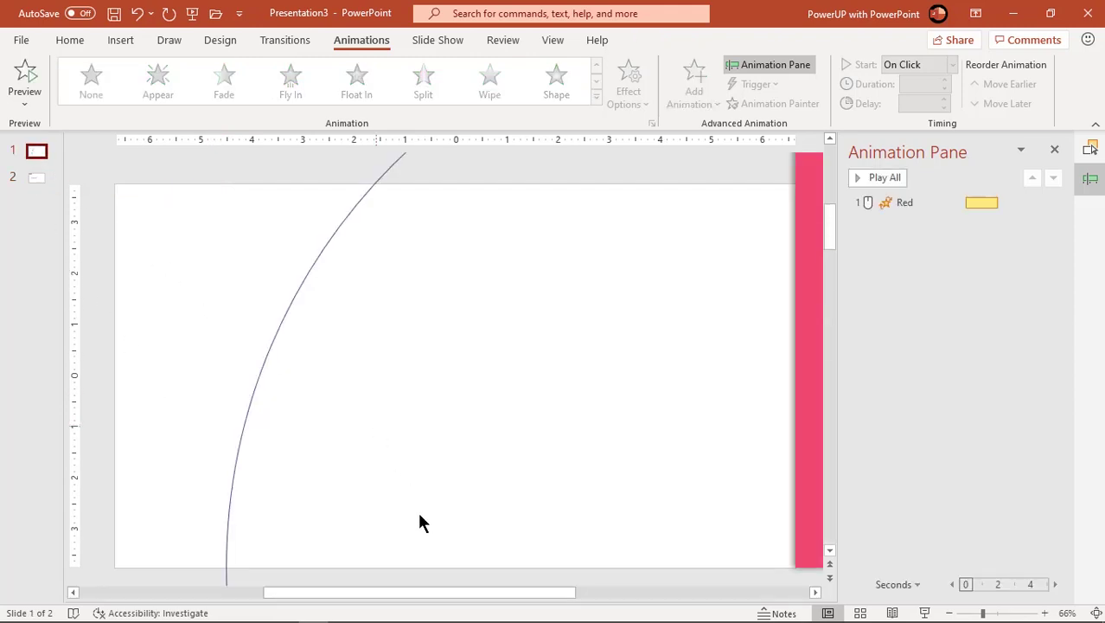
{"action": "key", "text": "ctrl+v"}
Move the pasted boxes to the lower left and tilt STEP 01 along the arc.
{"action": "left_click_drag", "start_coordinate": [249, 434], "coordinate": [258, 552]}
{"action": "left_click", "coordinate": [324, 524]}
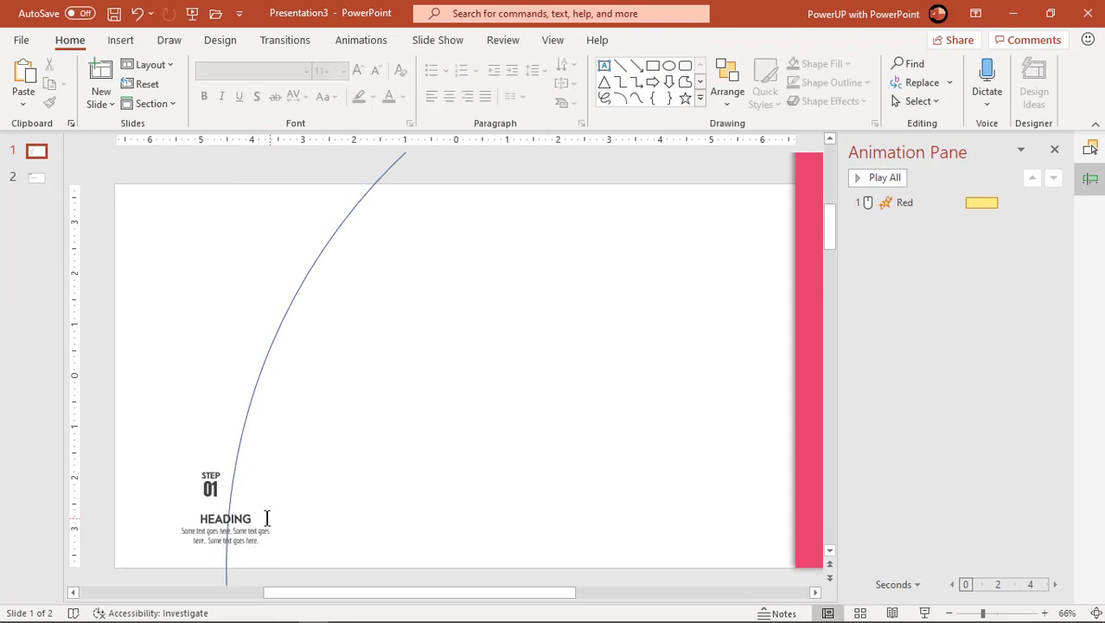
{"action": "left_click", "coordinate": [258, 512]}
{"action": "mouse_move", "coordinate": [223, 482]}
{"action": "left_mouse_down"}
{"action": "mouse_move", "coordinate": [235, 482]}
{"action": "mouse_move", "coordinate": [249, 522]}
{"action": "left_mouse_up"}
{"action": "key", "text": "ctrl+z"}
{"action": "left_click", "coordinate": [214, 484]}
{"action": "left_click_drag", "start_coordinate": [214, 459], "coordinate": [221, 437]}
{"action": "left_click_drag", "start_coordinate": [218, 486], "coordinate": [230, 498]}
{"action": "key", "text": "Right"}
{"action": "key", "text": "Right"}
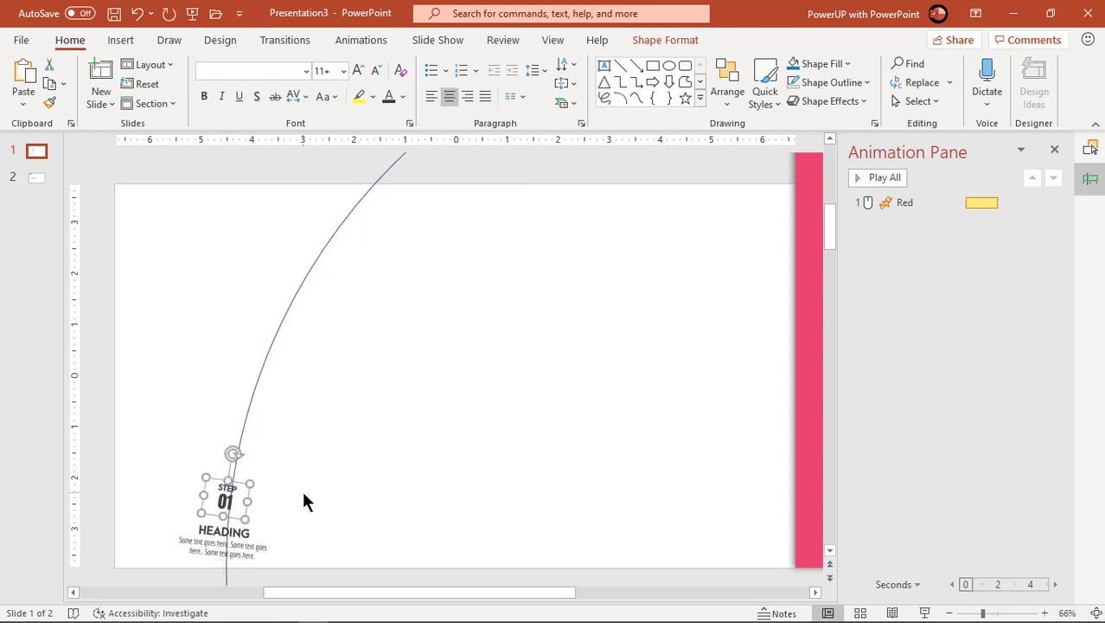
Preview the animations from the Red spin and nudge STEP 01 slightly upward.
{"action": "left_click", "coordinate": [888, 204]}
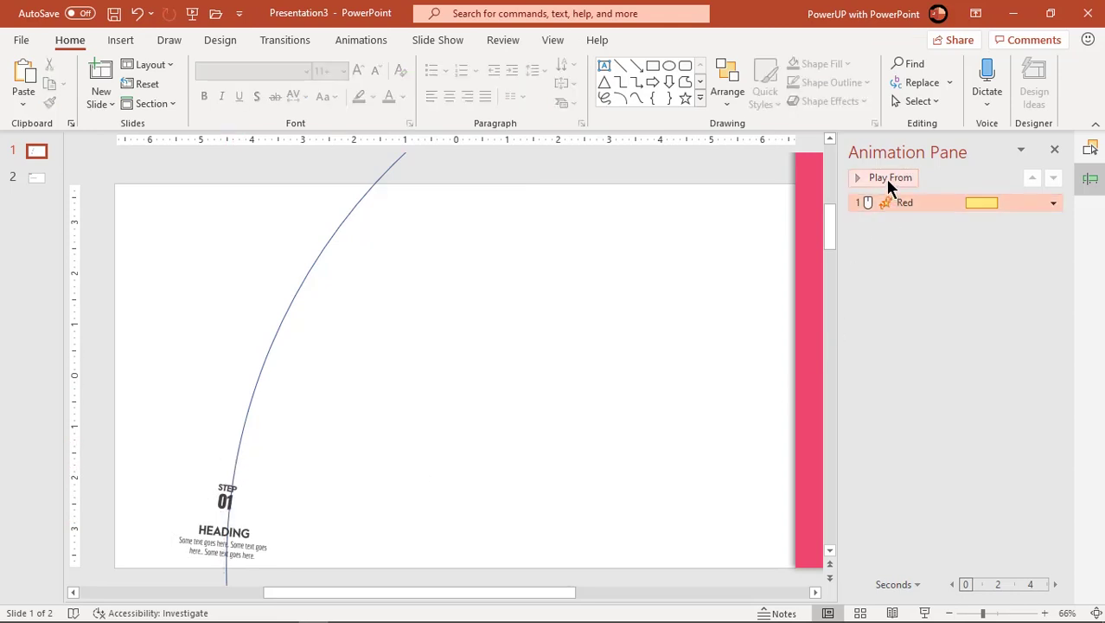
{"action": "left_click", "coordinate": [884, 177]}
{"action": "left_click", "coordinate": [233, 487]}
{"action": "left_click_drag", "start_coordinate": [233, 486], "coordinate": [233, 483]}
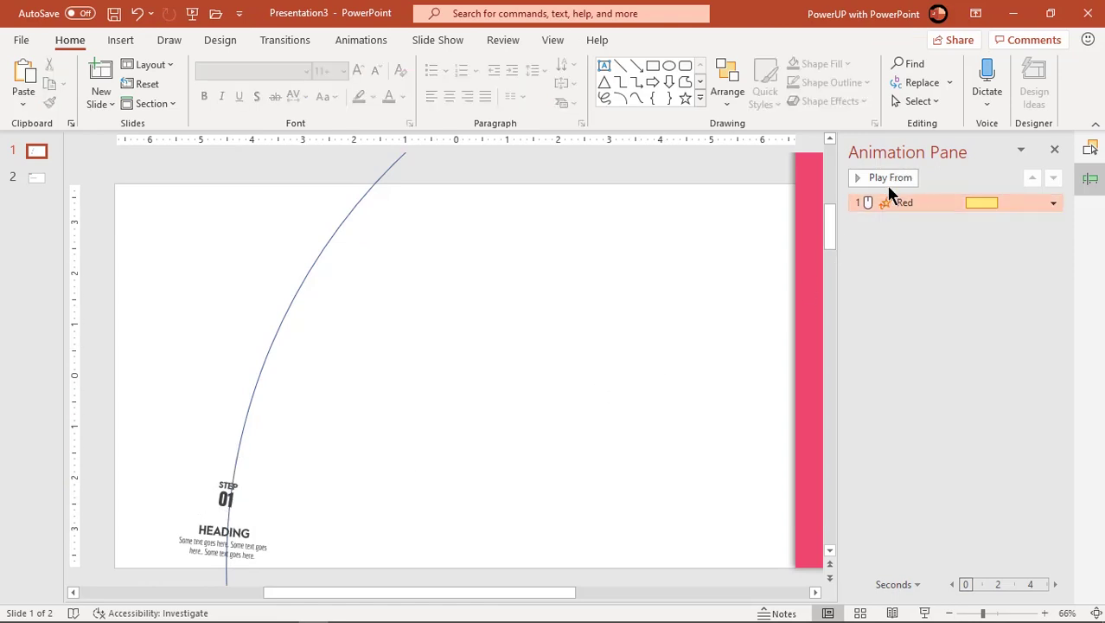
{"action": "left_click", "coordinate": [887, 177]}
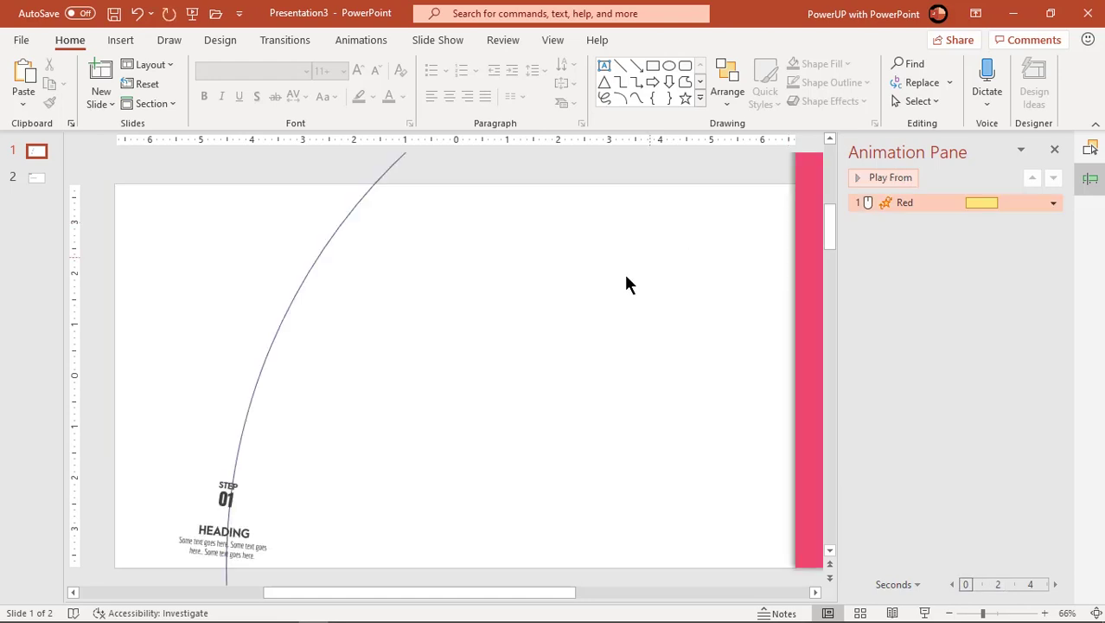
Give the STEP 01 and HEADING boxes a Zoom entrance starting With Previous.
{"action": "left_click", "coordinate": [245, 501]}
{"action": "left_click", "coordinate": [255, 542], "text": "shift"}
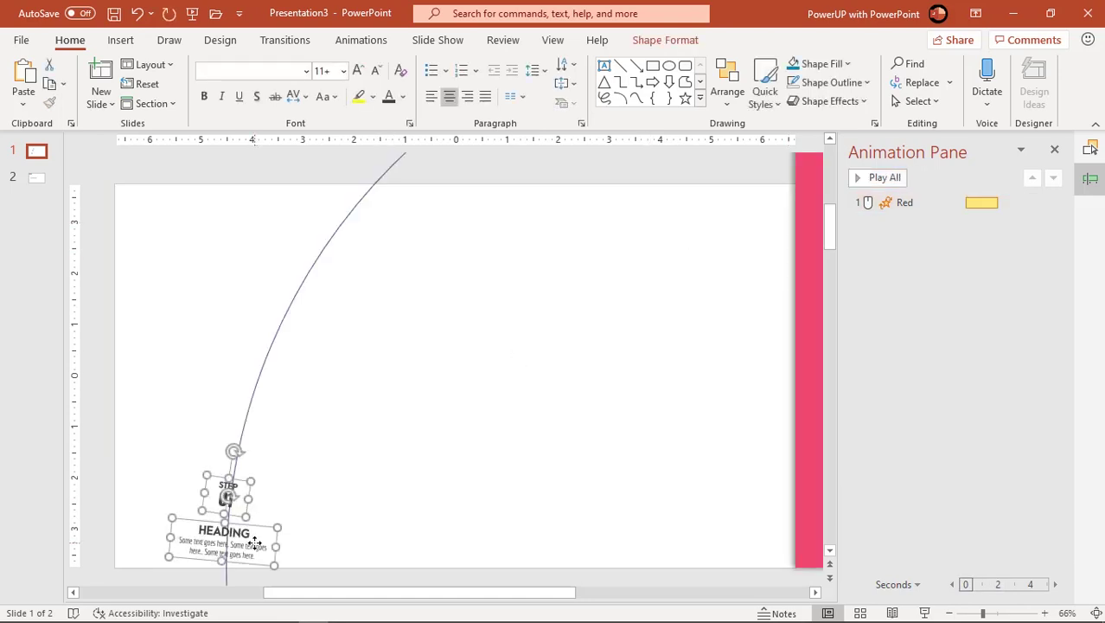
{"action": "left_click", "coordinate": [361, 41]}
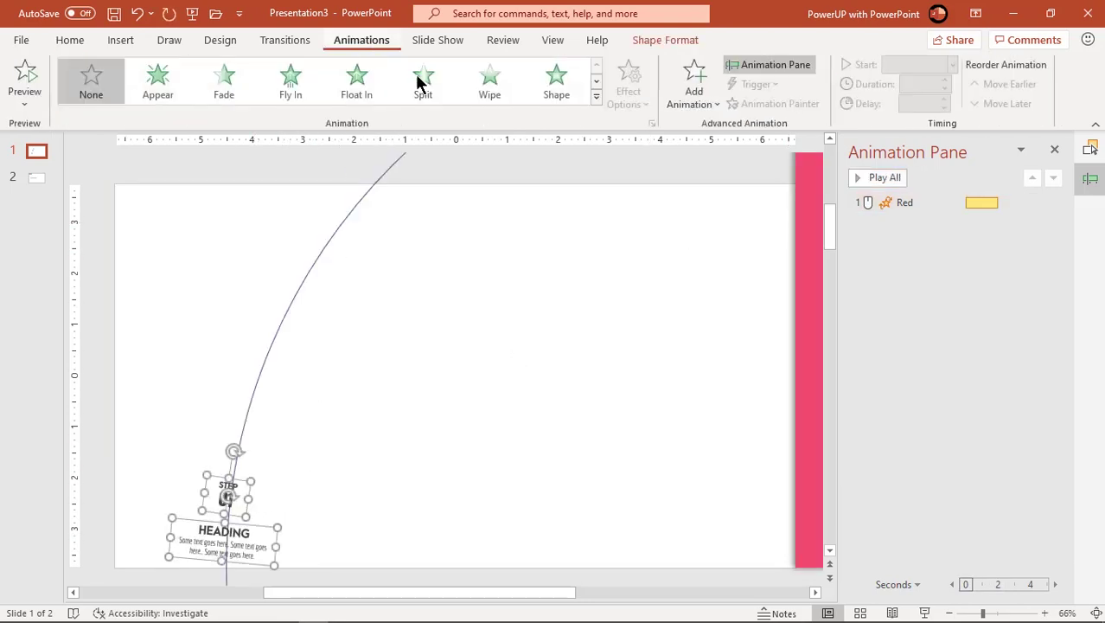
{"action": "left_click", "coordinate": [596, 101]}
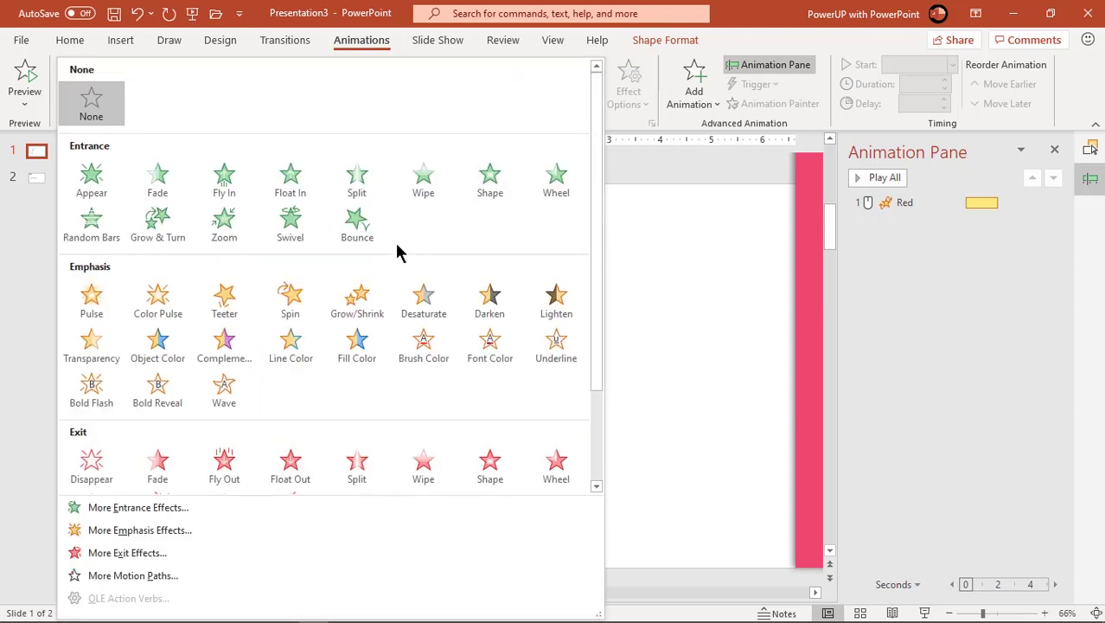
{"action": "left_click", "coordinate": [224, 226]}
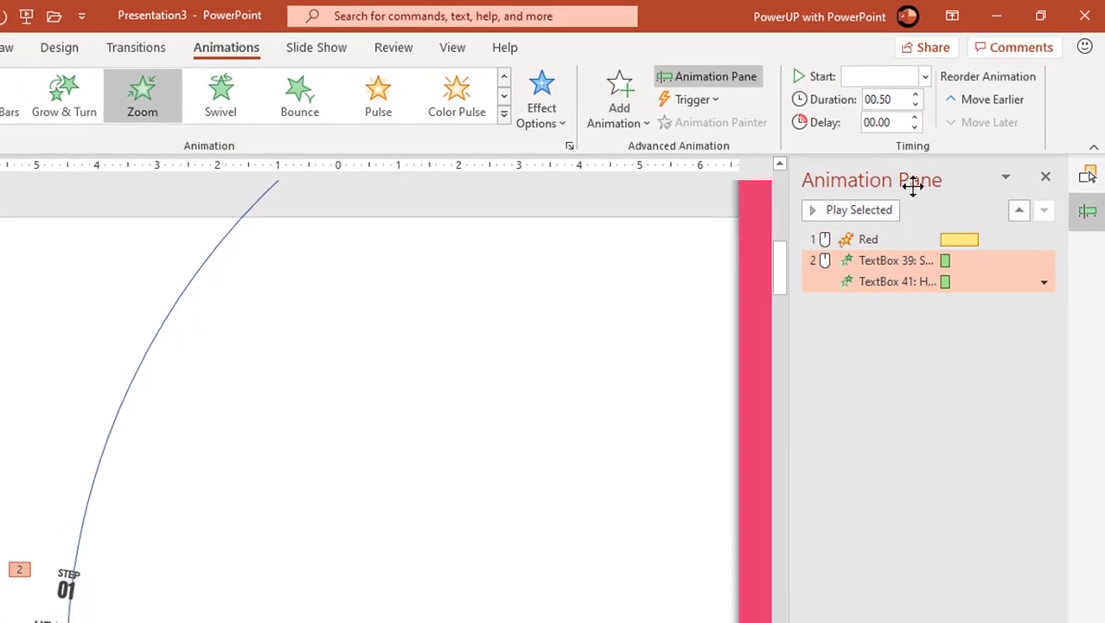
{"action": "left_click", "coordinate": [908, 83]}
{"action": "left_click", "coordinate": [880, 130]}
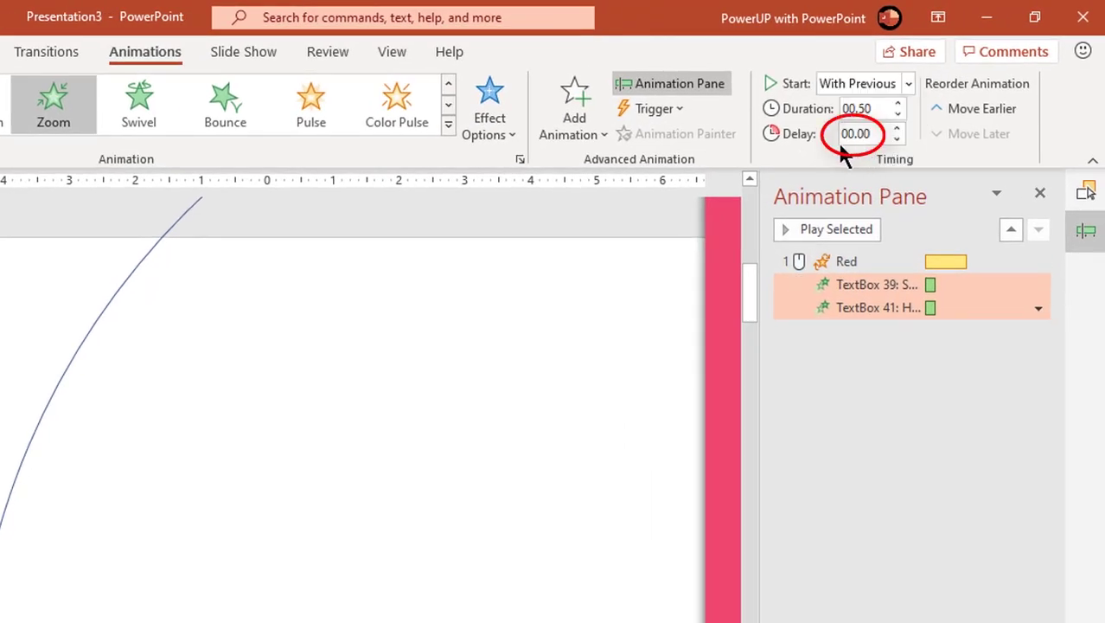
Review the Red spin settings, then set both zoom animations' delay to 0.80 seconds.
{"action": "left_click", "coordinate": [1001, 267]}
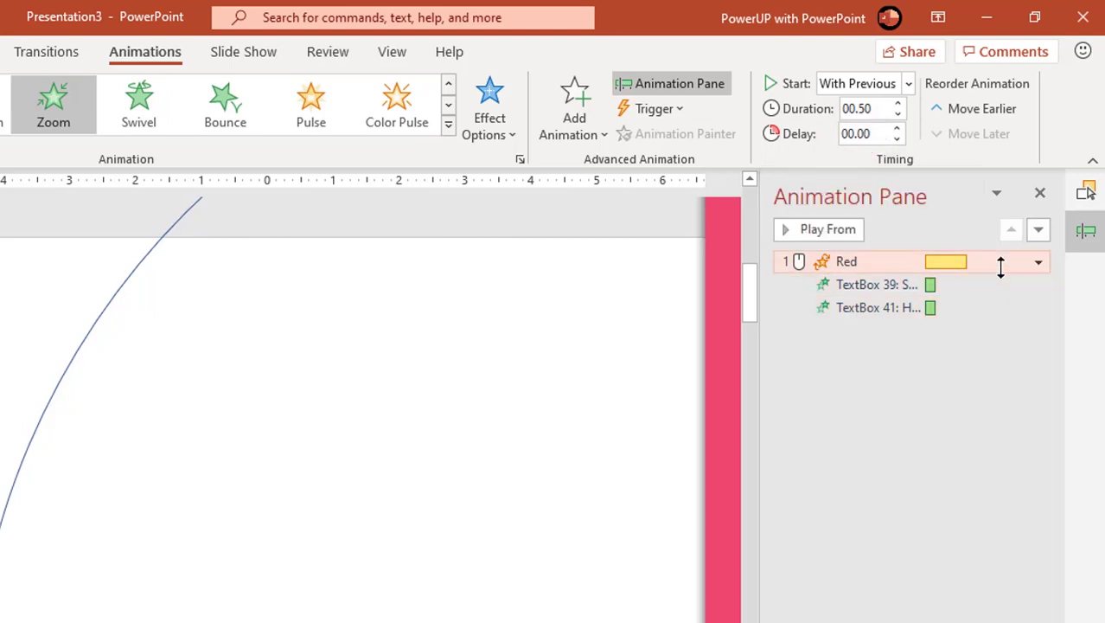
{"action": "left_click", "coordinate": [1038, 261]}
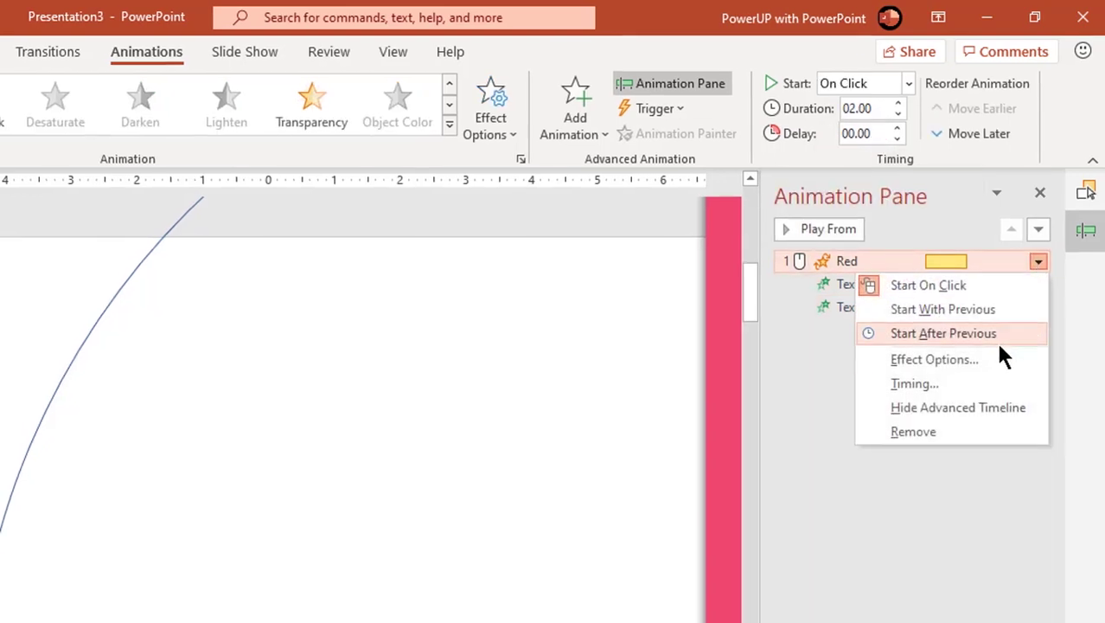
{"action": "left_click", "coordinate": [995, 359]}
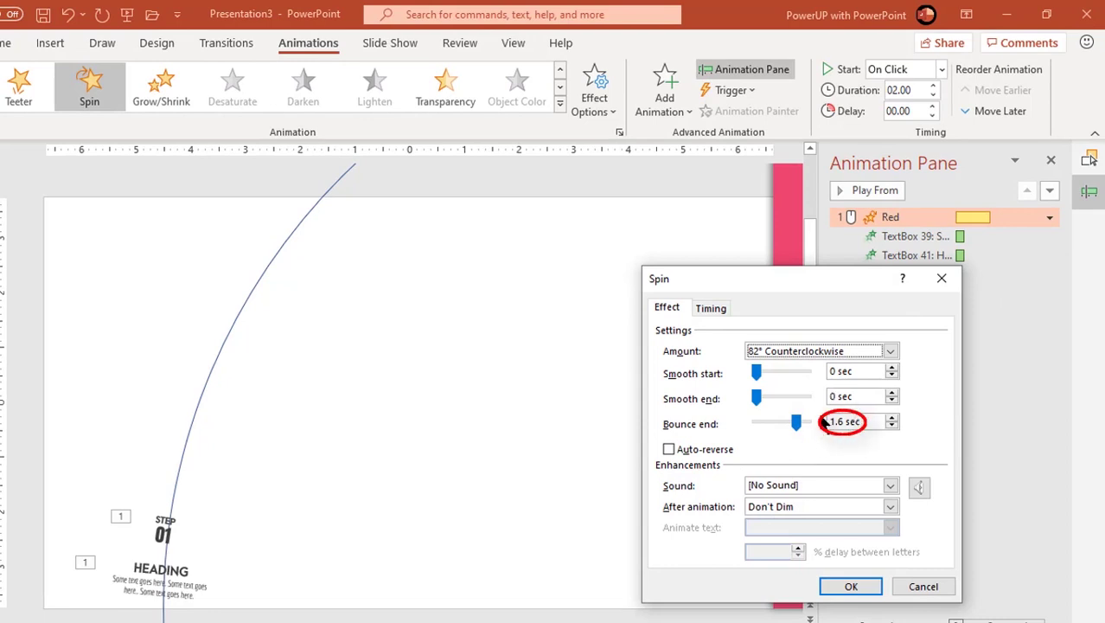
{"action": "left_click", "coordinate": [919, 585]}
{"action": "left_click", "coordinate": [908, 238]}
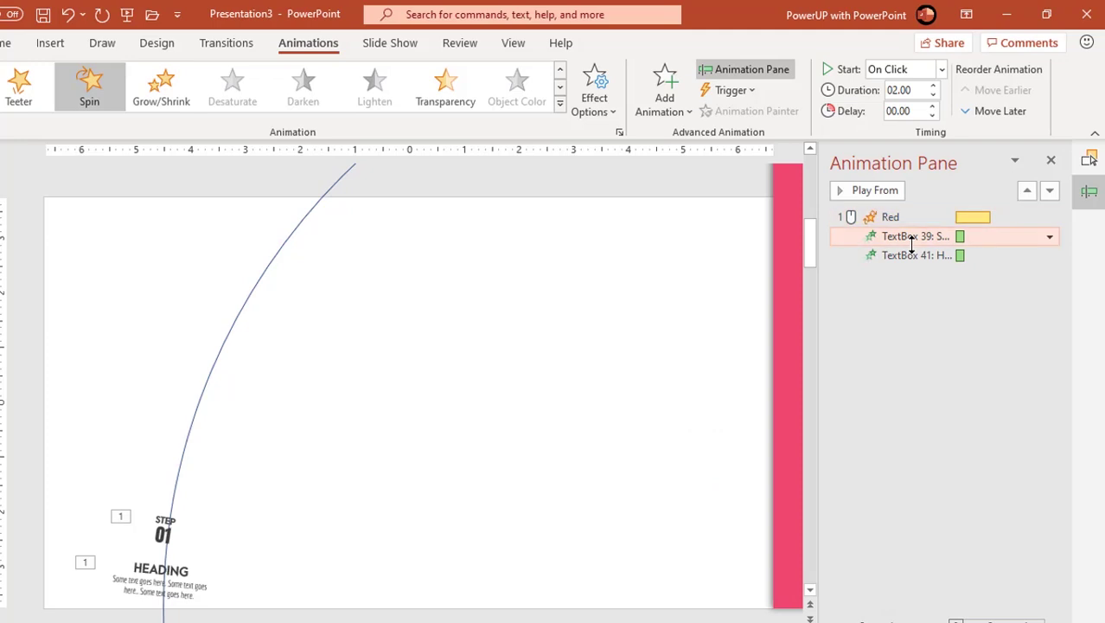
{"action": "left_click", "coordinate": [903, 253], "text": "shift"}
{"action": "left_click", "coordinate": [899, 115]}
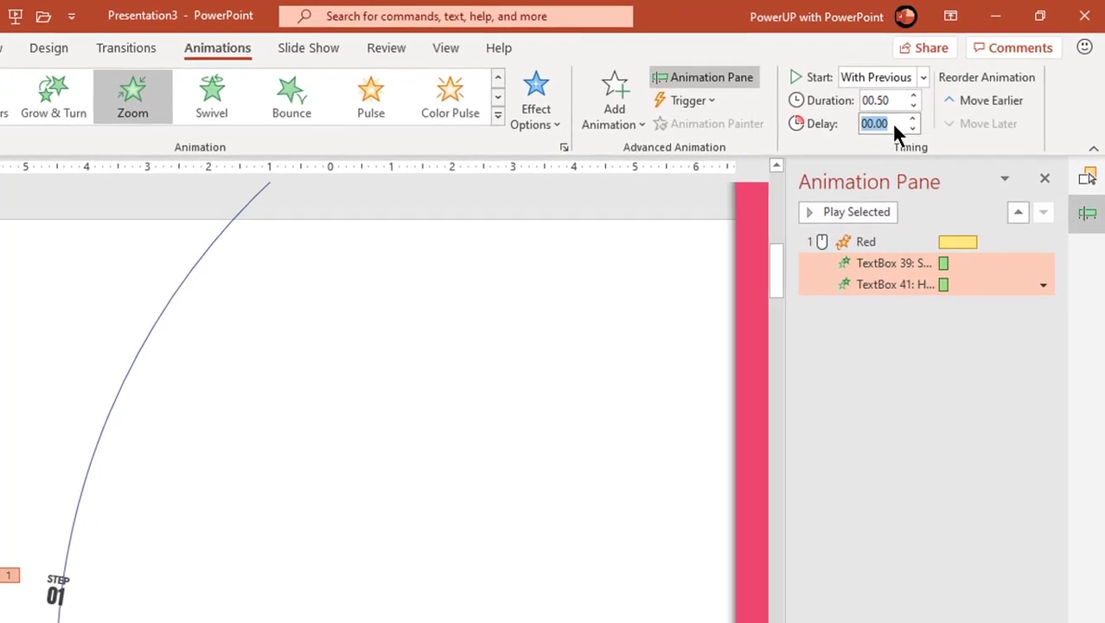
{"action": "key", "text": "Return"}
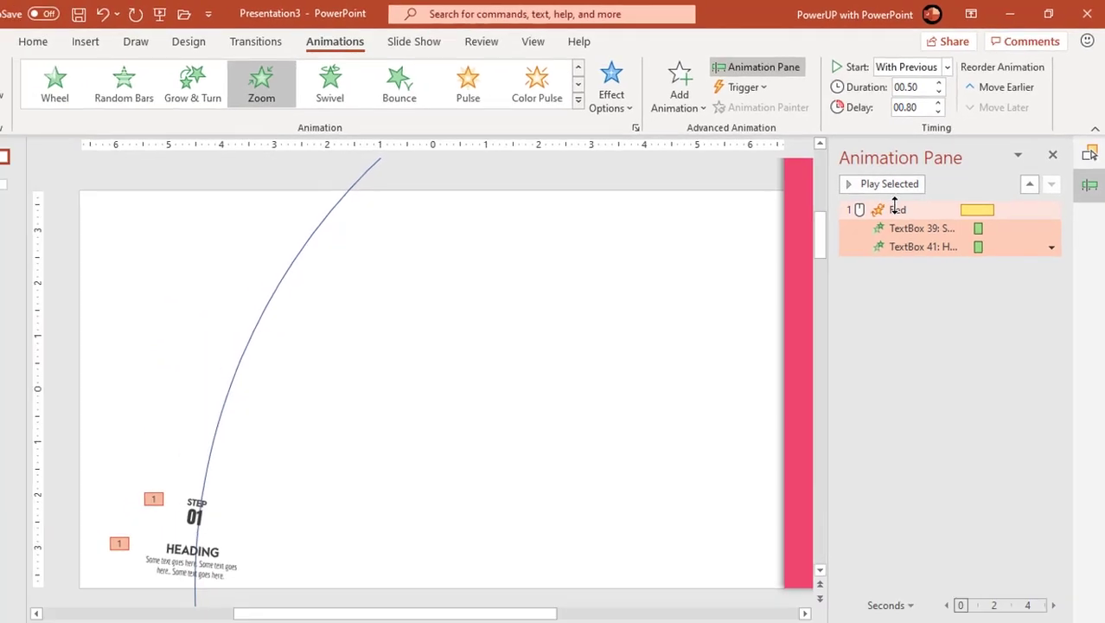
Preview the animations playing from the Red spin.
{"action": "left_click", "coordinate": [896, 206]}
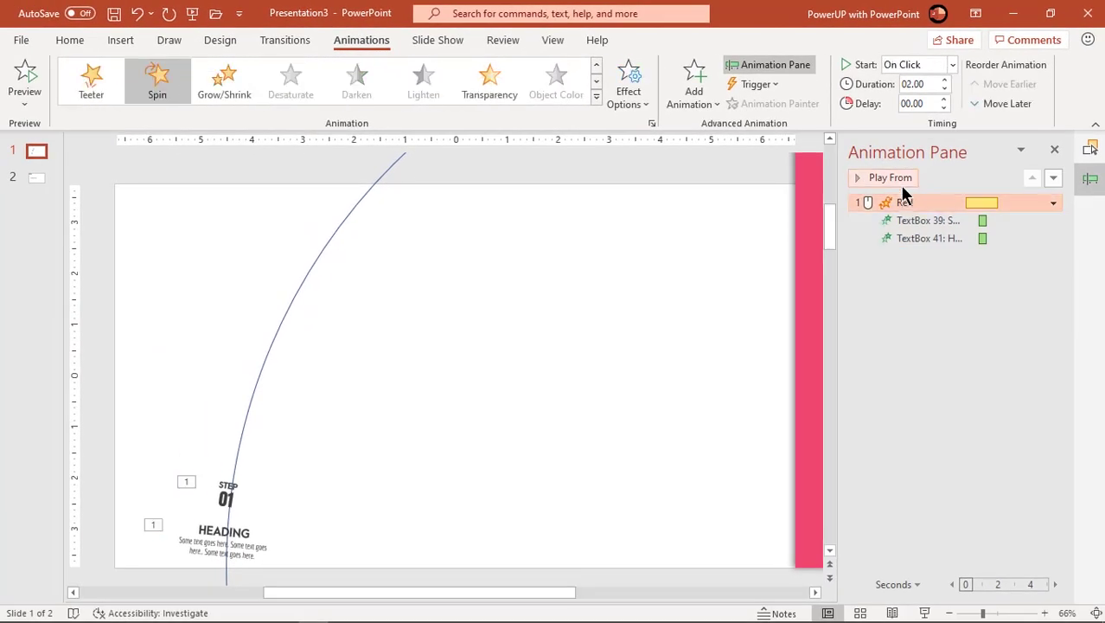
{"action": "left_click", "coordinate": [901, 181]}
{"action": "scroll", "coordinate": [543, 380], "scroll_direction": "down", "scroll_amount": 2}
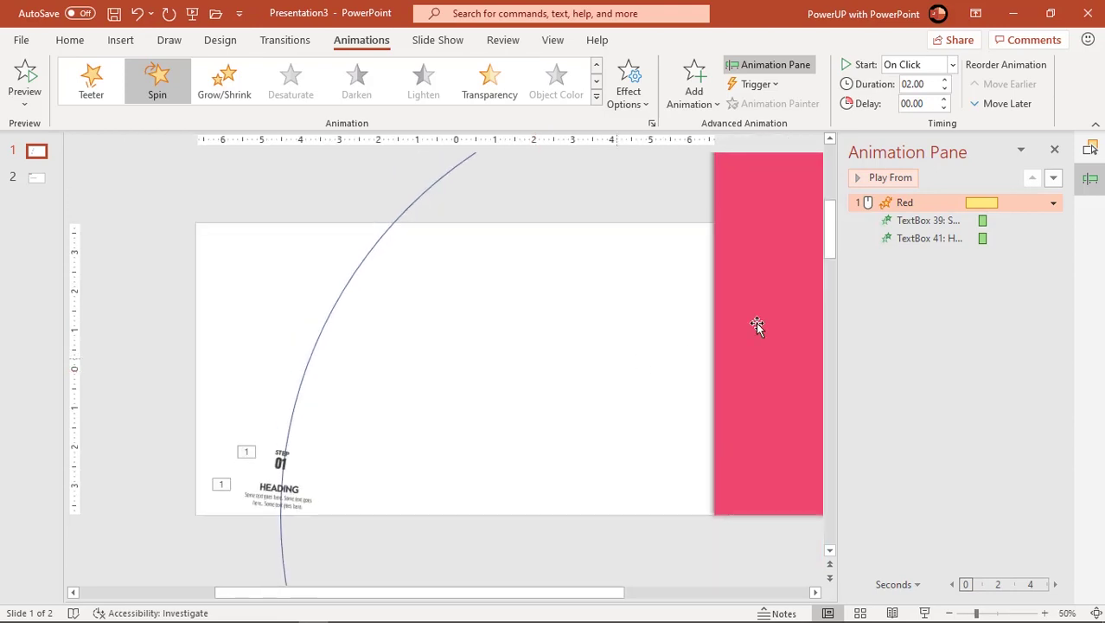
Unhide the Yellow group and apply a Spin emphasis animation to it.
{"action": "left_click", "coordinate": [1091, 153]}
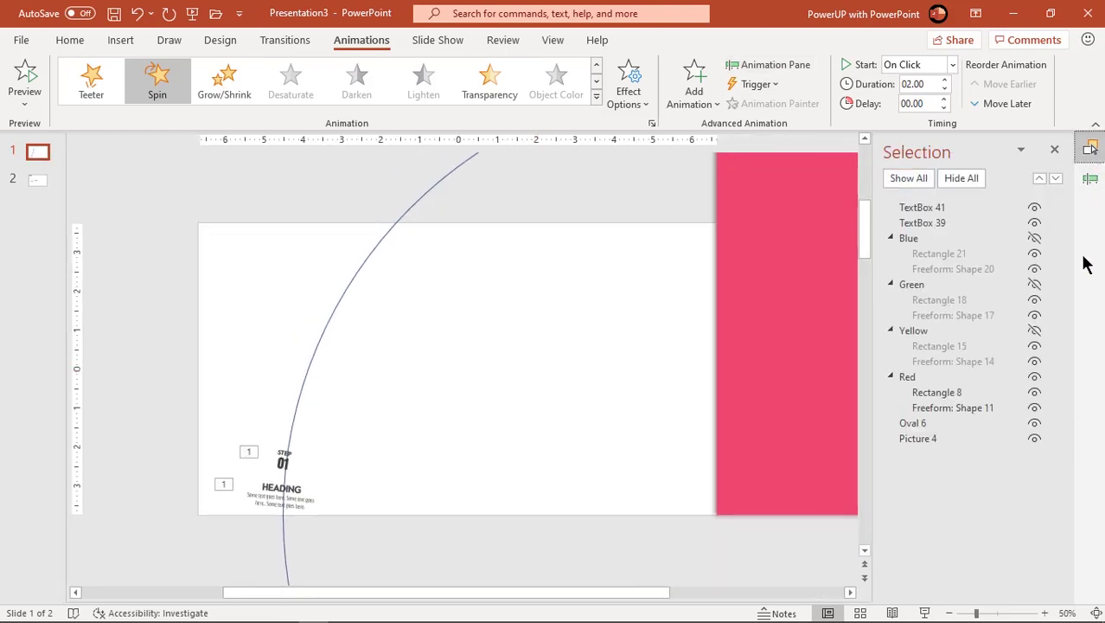
{"action": "left_click", "coordinate": [1034, 330]}
{"action": "scroll", "coordinate": [717, 357], "scroll_direction": "down", "scroll_amount": 2}
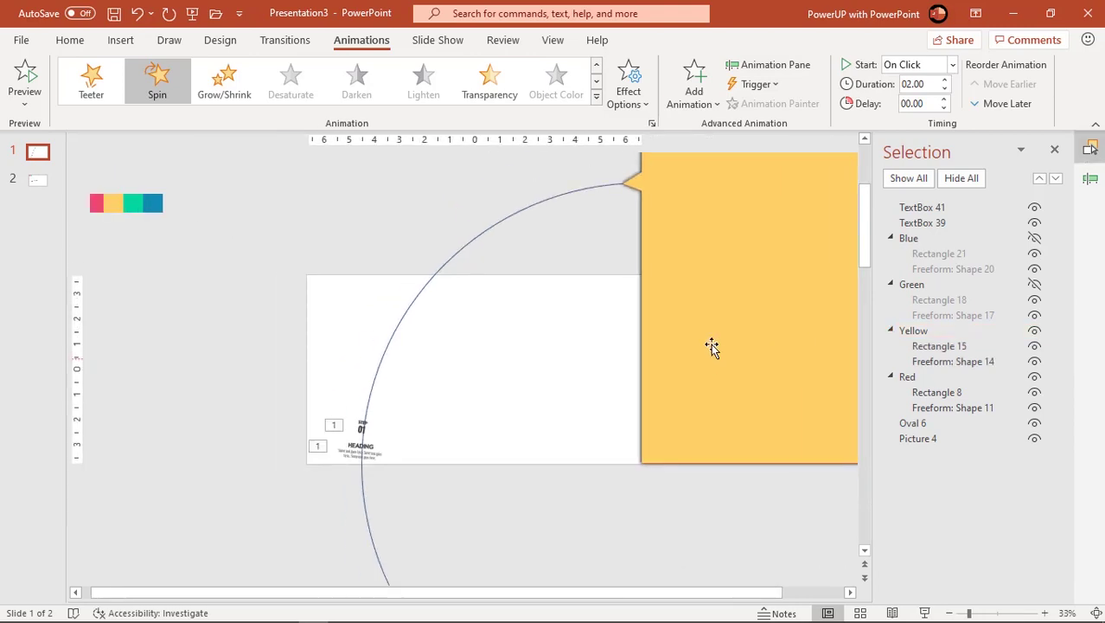
{"action": "left_click", "coordinate": [702, 310]}
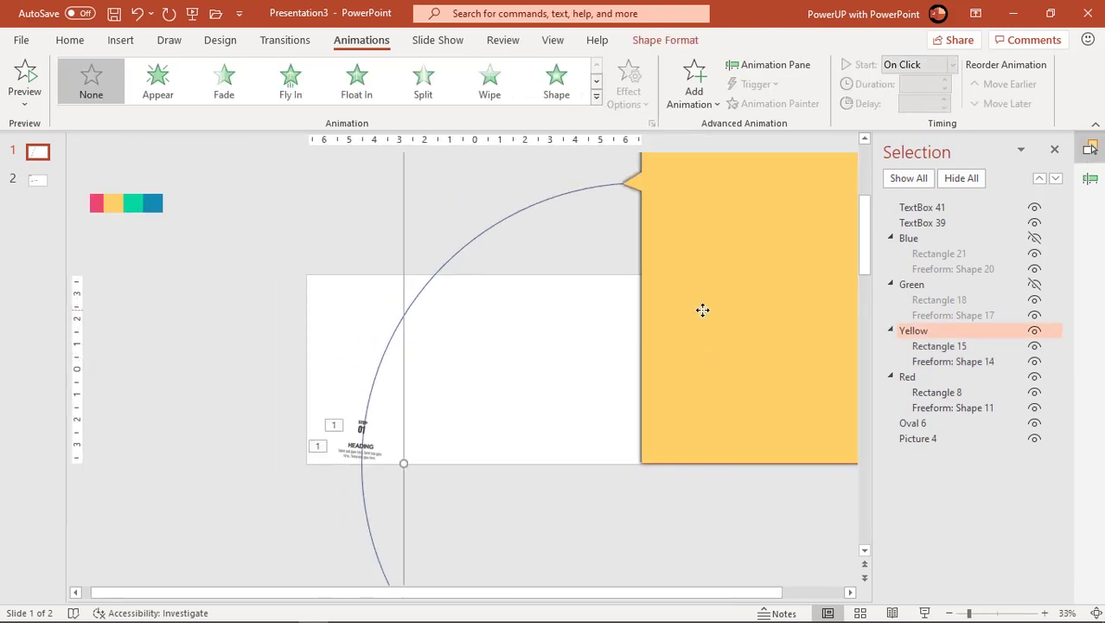
{"action": "left_click", "coordinate": [597, 97]}
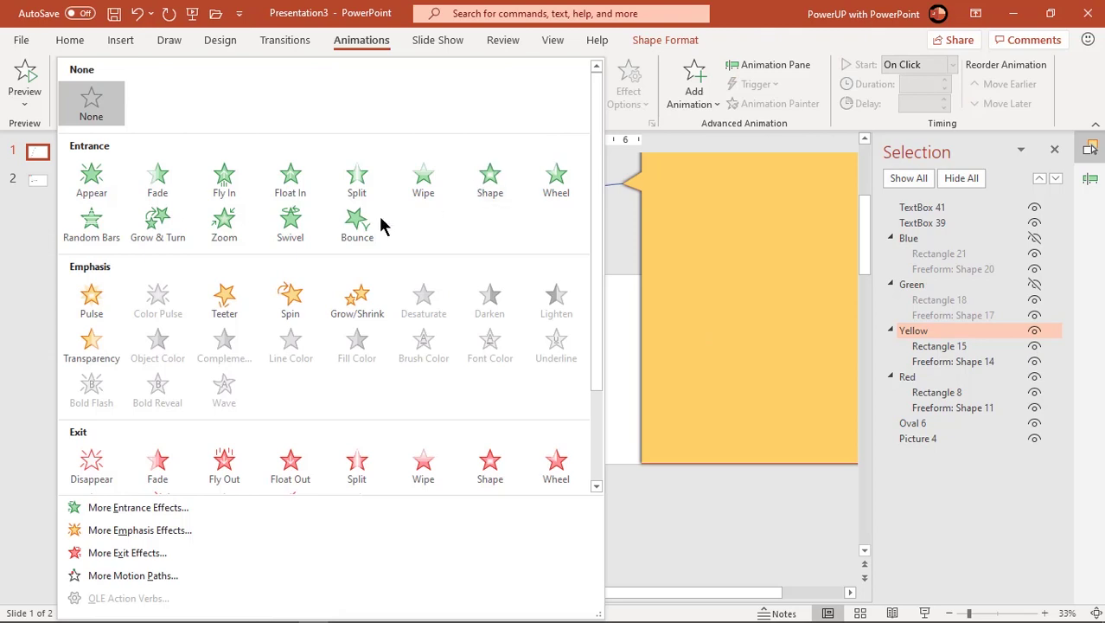
{"action": "left_click", "coordinate": [293, 301]}
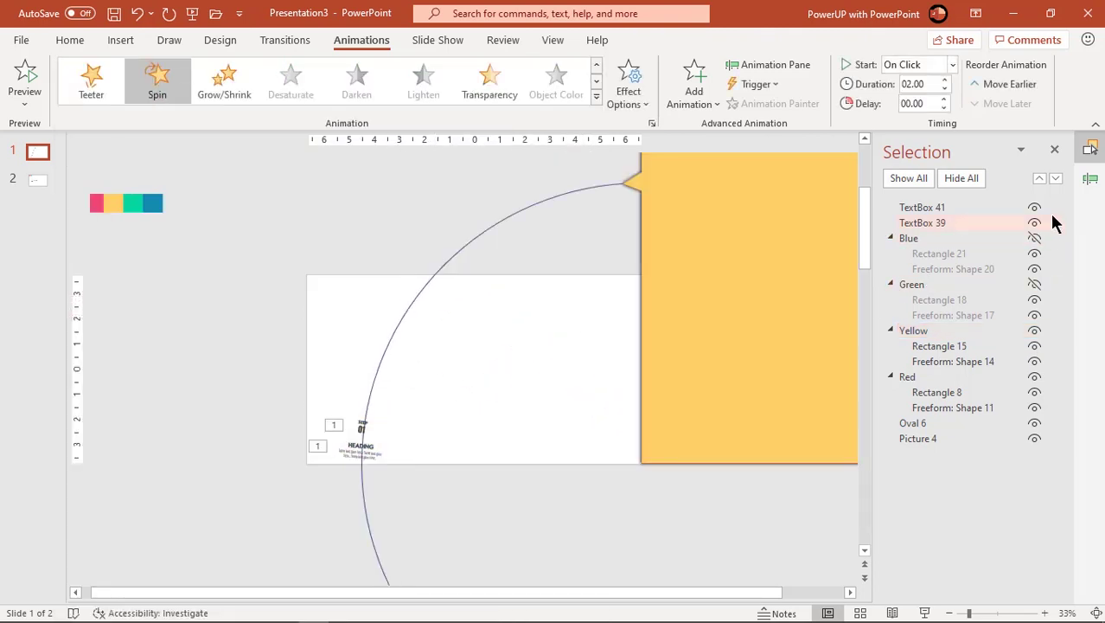
{"action": "left_click", "coordinate": [1088, 190]}
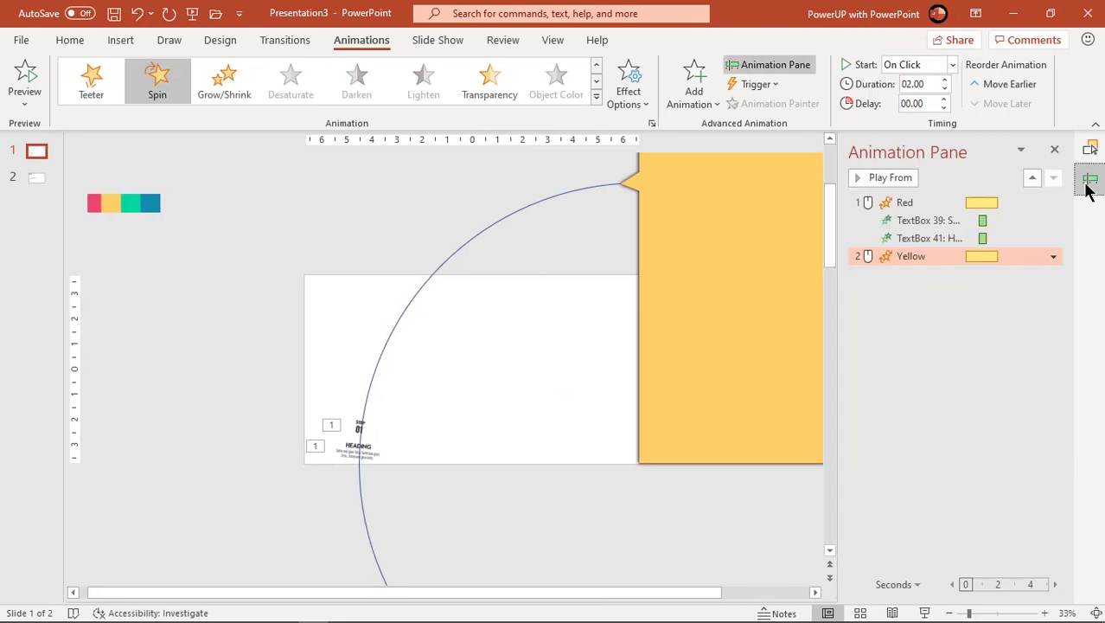
Inspect the Yellow and Red spin effect settings without changing them.
{"action": "left_click", "coordinate": [1054, 256]}
{"action": "left_click", "coordinate": [984, 334]}
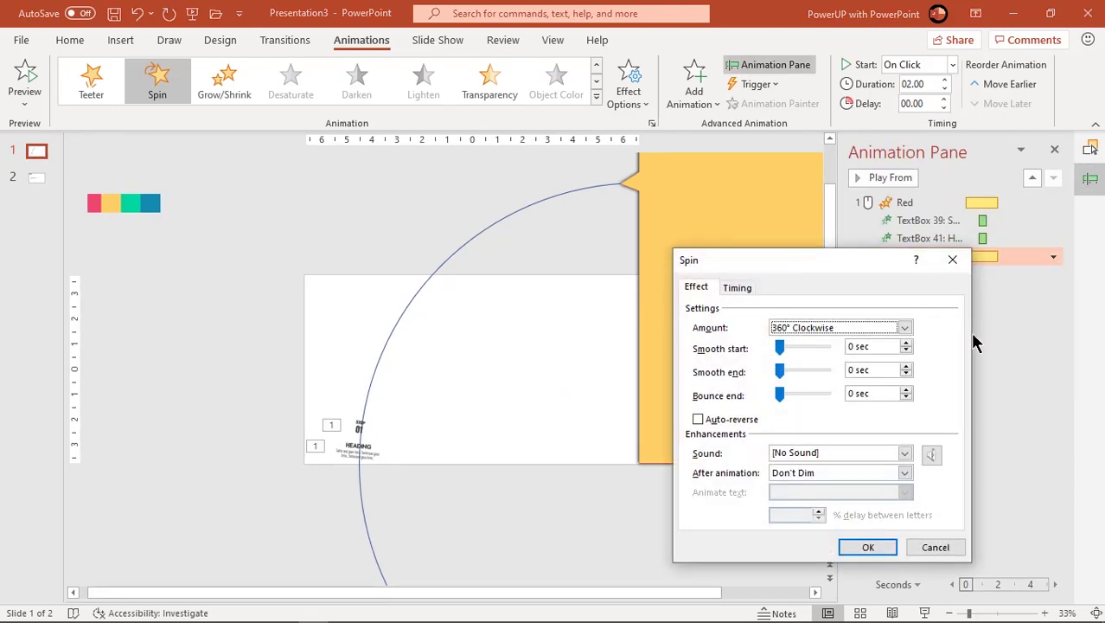
{"action": "left_click", "coordinate": [908, 328]}
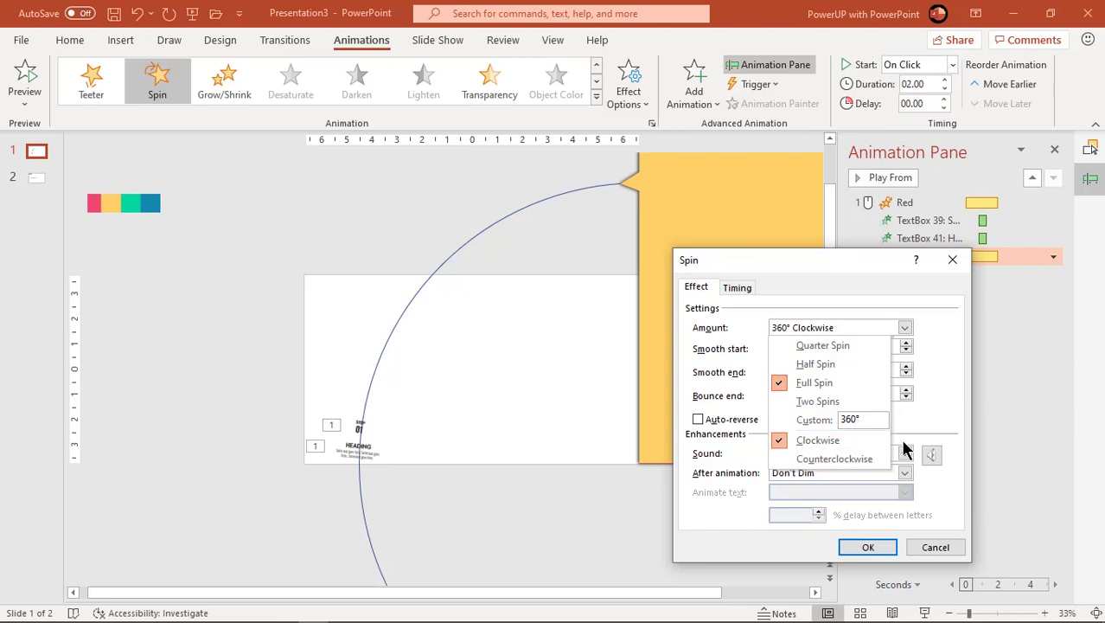
{"action": "left_click", "coordinate": [922, 440]}
{"action": "left_click", "coordinate": [933, 547]}
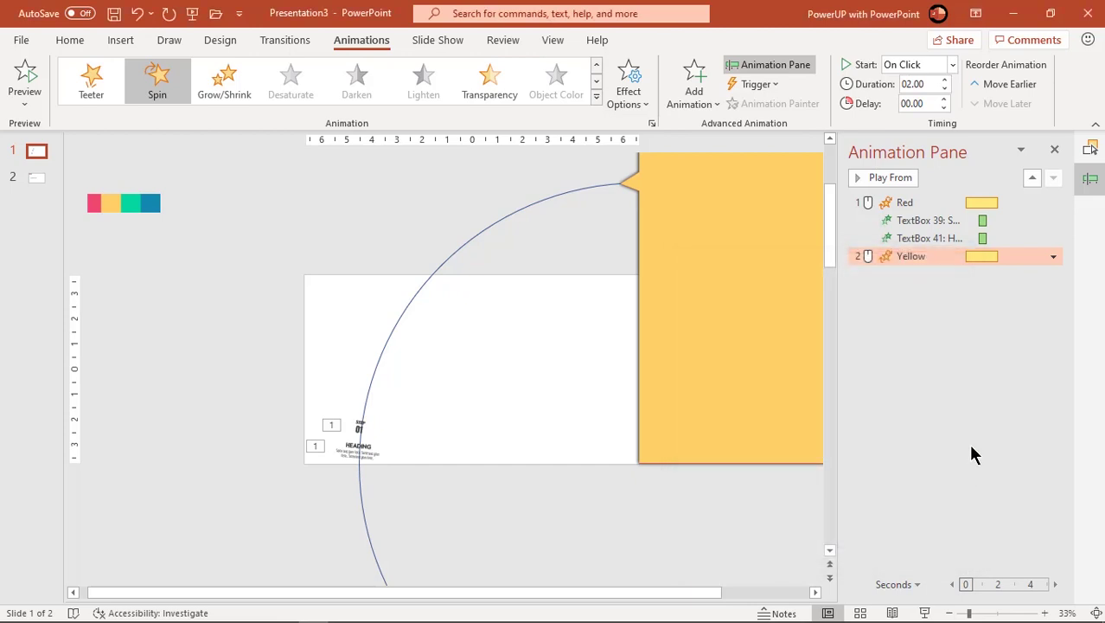
{"action": "left_click", "coordinate": [1041, 205]}
{"action": "left_click", "coordinate": [1053, 204]}
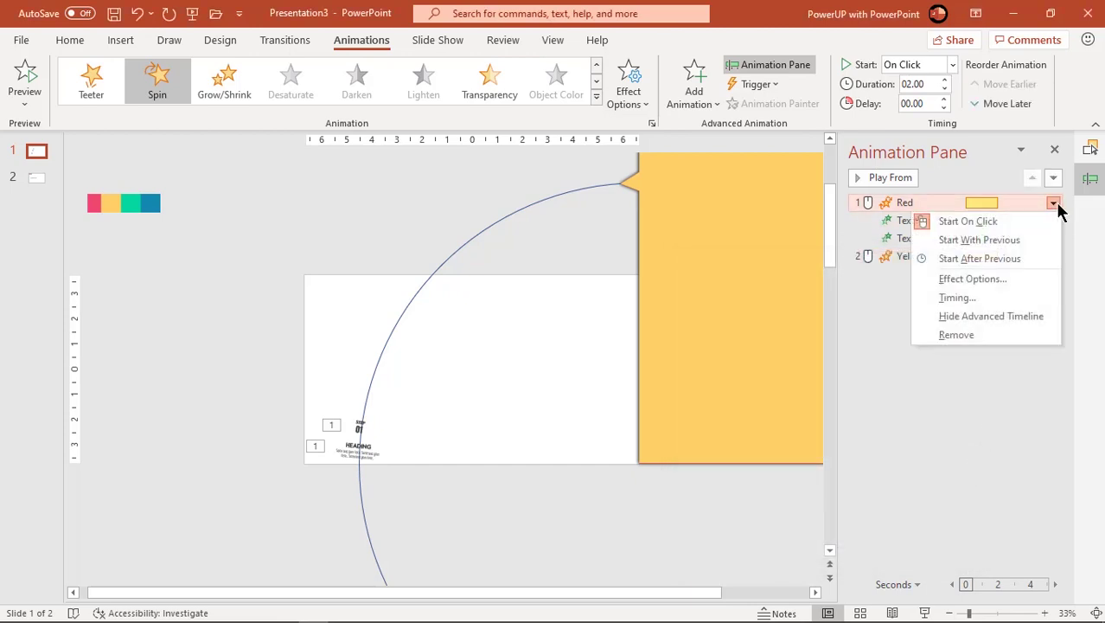
{"action": "left_click", "coordinate": [1002, 282]}
{"action": "mouse_move", "coordinate": [794, 309]}
{"action": "left_mouse_down"}
{"action": "mouse_move", "coordinate": [754, 322]}
{"action": "mouse_move", "coordinate": [786, 344]}
{"action": "left_mouse_up"}
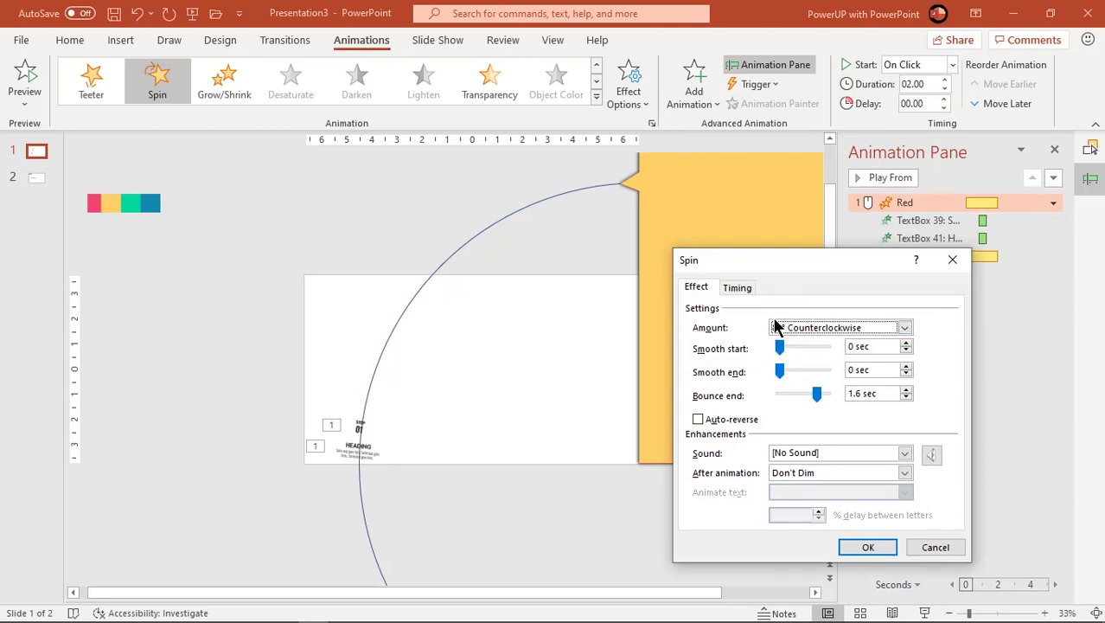
{"action": "left_click", "coordinate": [941, 552]}
Set the Yellow spin to a custom 72° counterclockwise and adjust its bounce end.
{"action": "left_click", "coordinate": [1023, 257]}
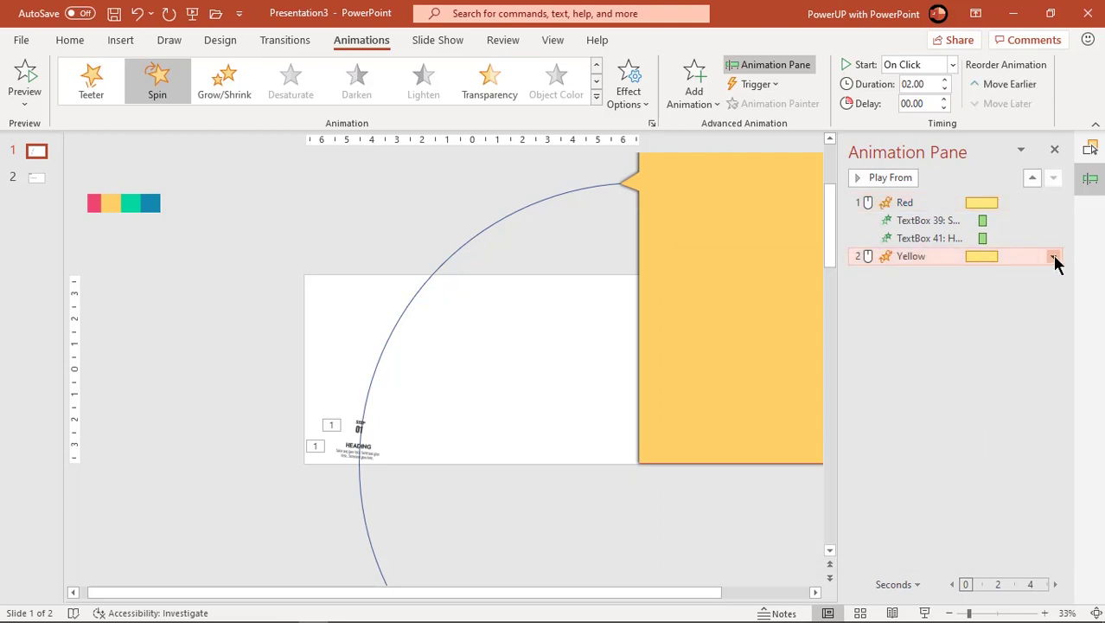
{"action": "left_click", "coordinate": [1053, 257]}
{"action": "left_click", "coordinate": [991, 331]}
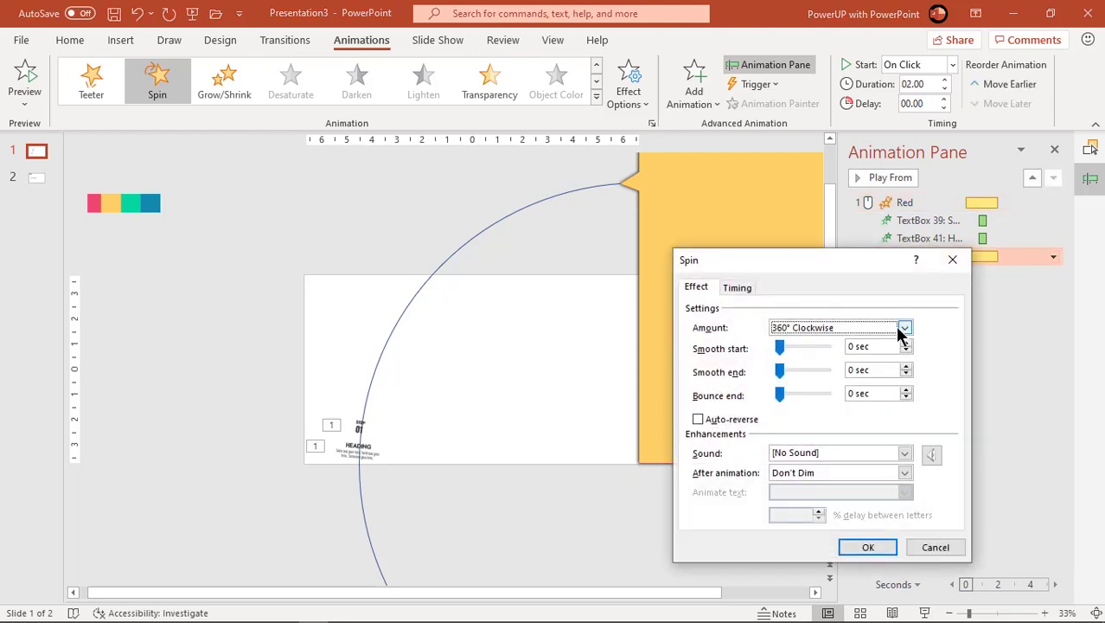
{"action": "left_click", "coordinate": [902, 328]}
{"action": "left_click", "coordinate": [858, 419]}
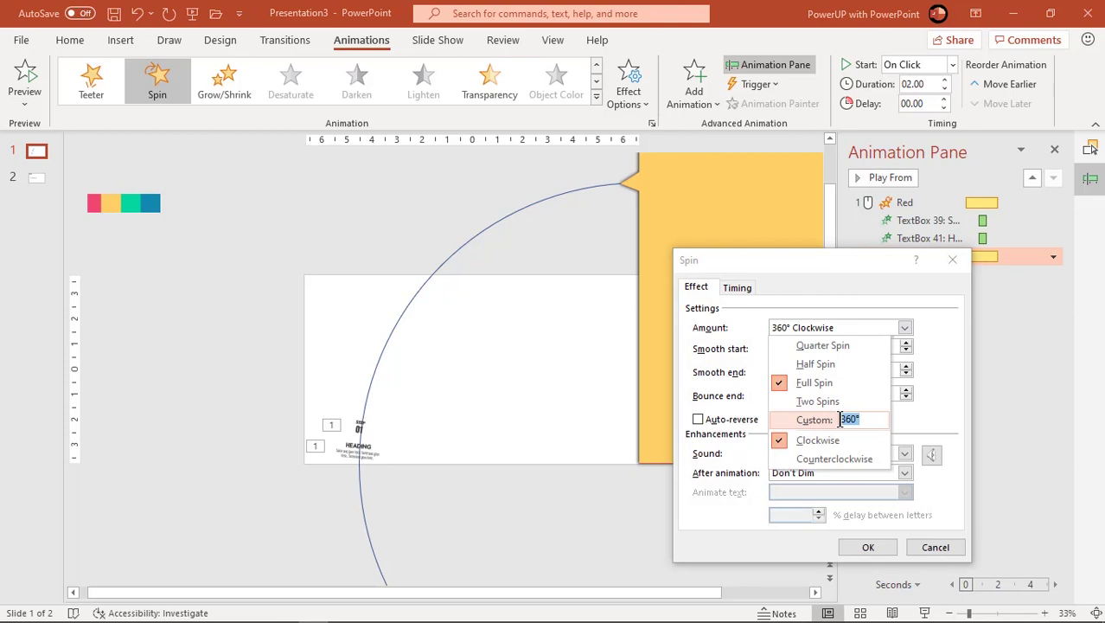
{"action": "key", "text": "Return"}
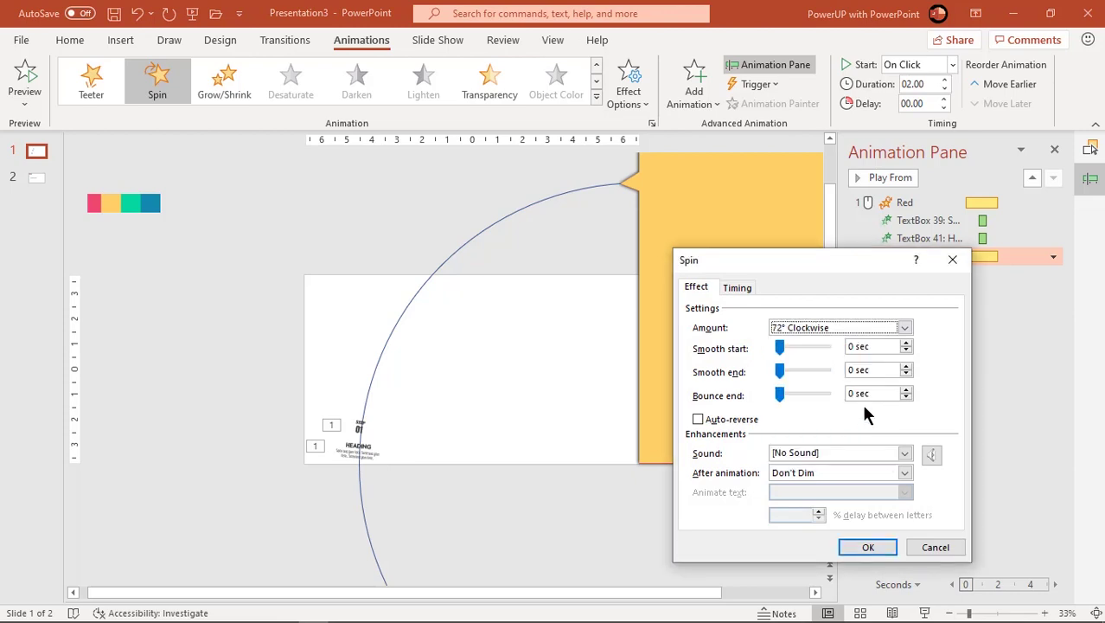
{"action": "left_click", "coordinate": [903, 327]}
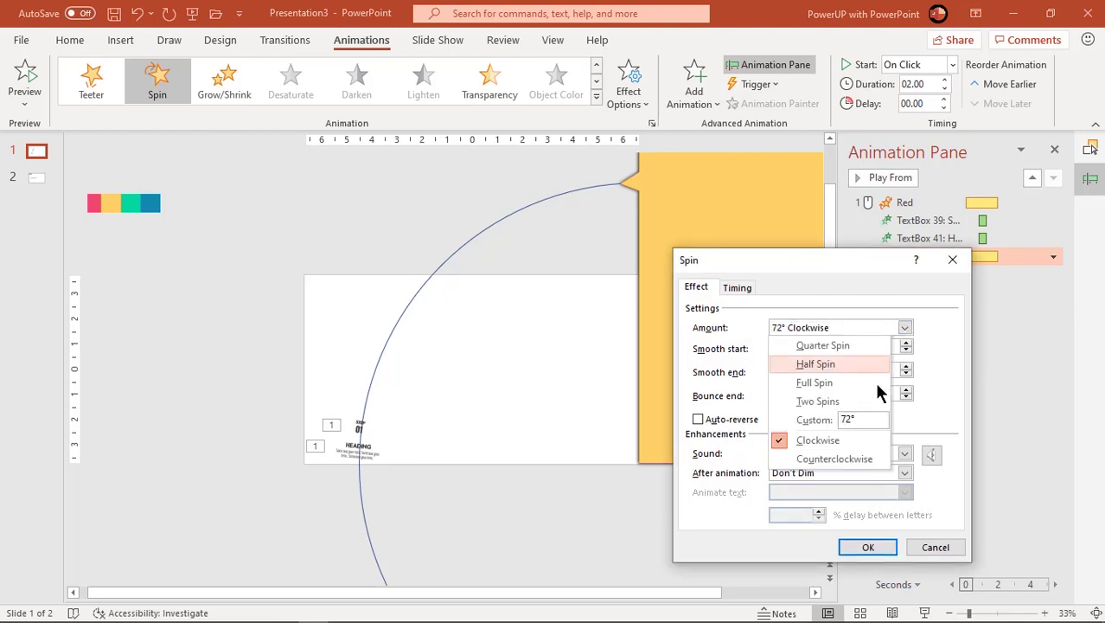
{"action": "left_click", "coordinate": [838, 456]}
{"action": "left_click_drag", "start_coordinate": [872, 393], "coordinate": [851, 394]}
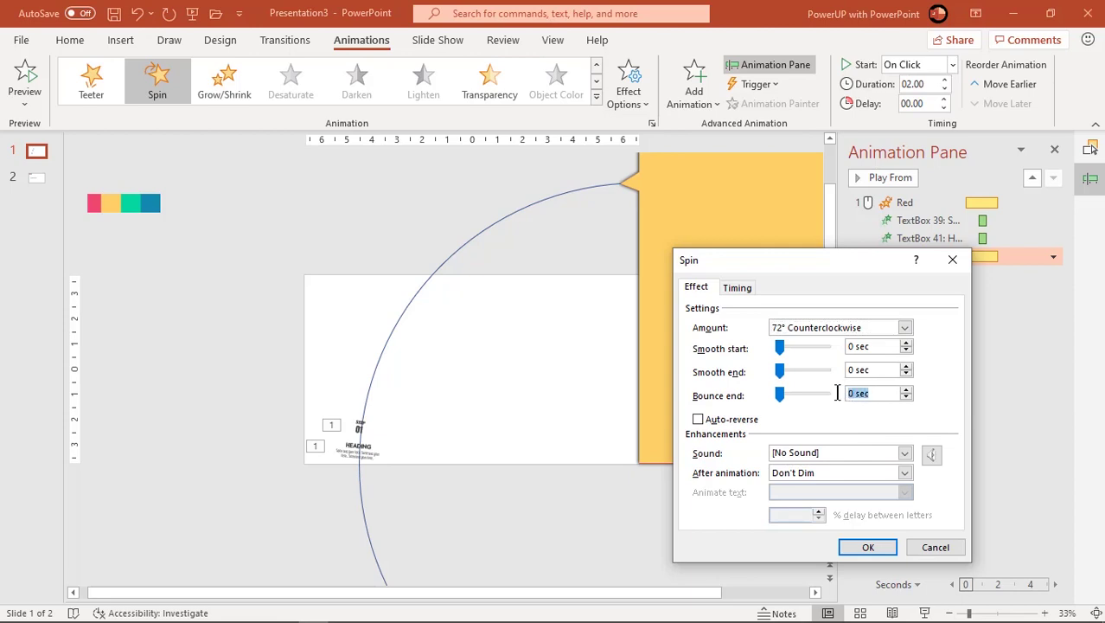
{"action": "key", "text": "Return"}
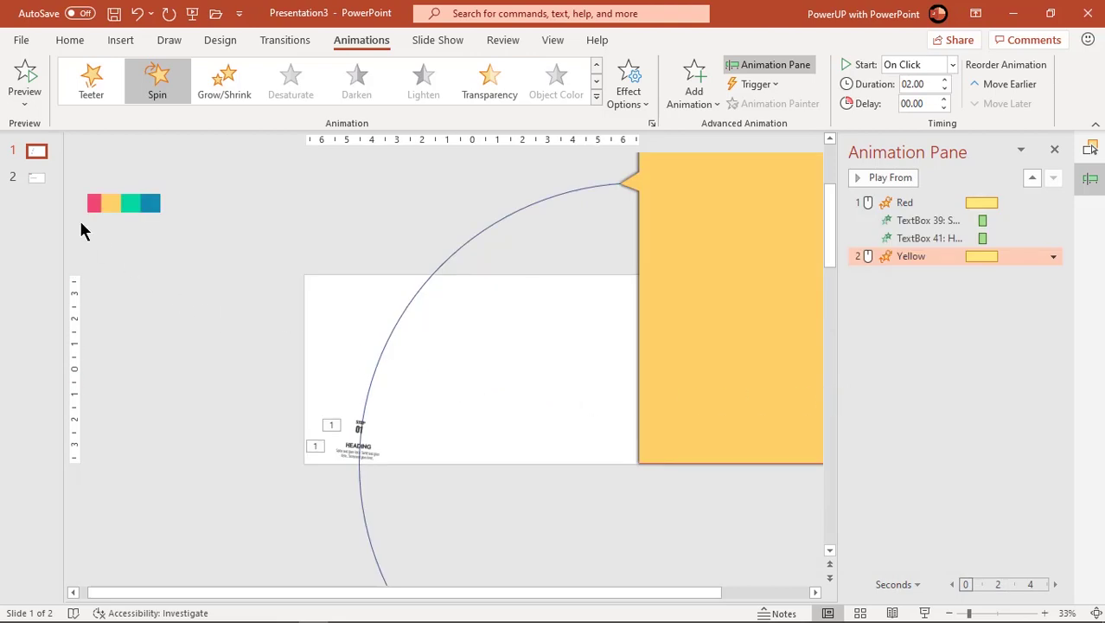
{"action": "left_click", "coordinate": [46, 178]}
Paste the STEP 02 and HEADING text boxes from slide 2 onto slide 1.
{"action": "scroll", "coordinate": [308, 334], "scroll_direction": "up", "scroll_amount": 4}
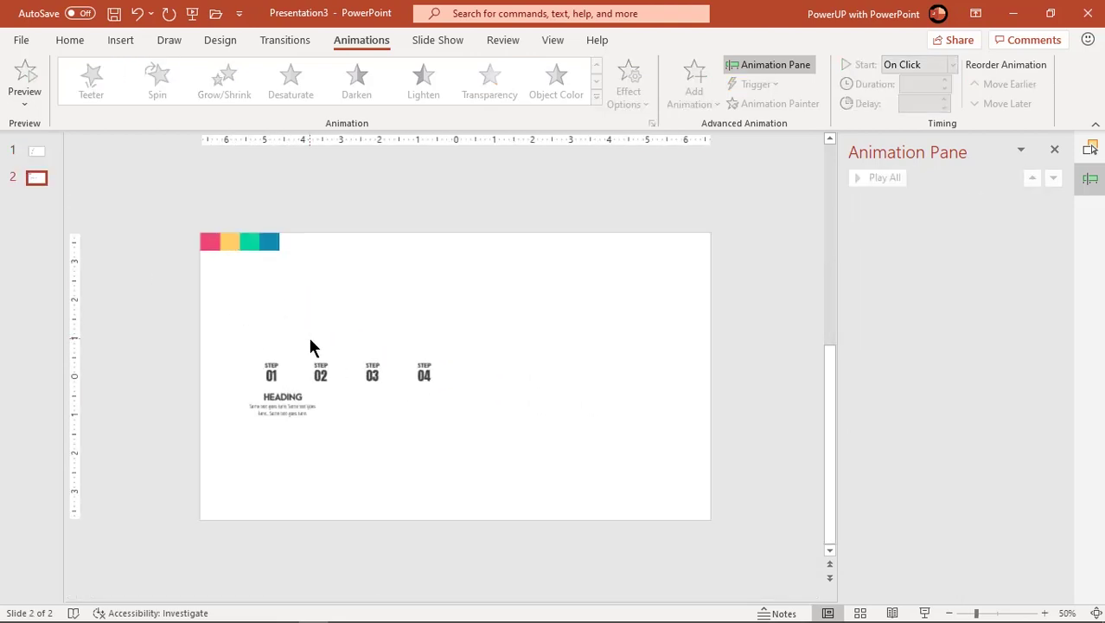
{"action": "left_click", "coordinate": [278, 379]}
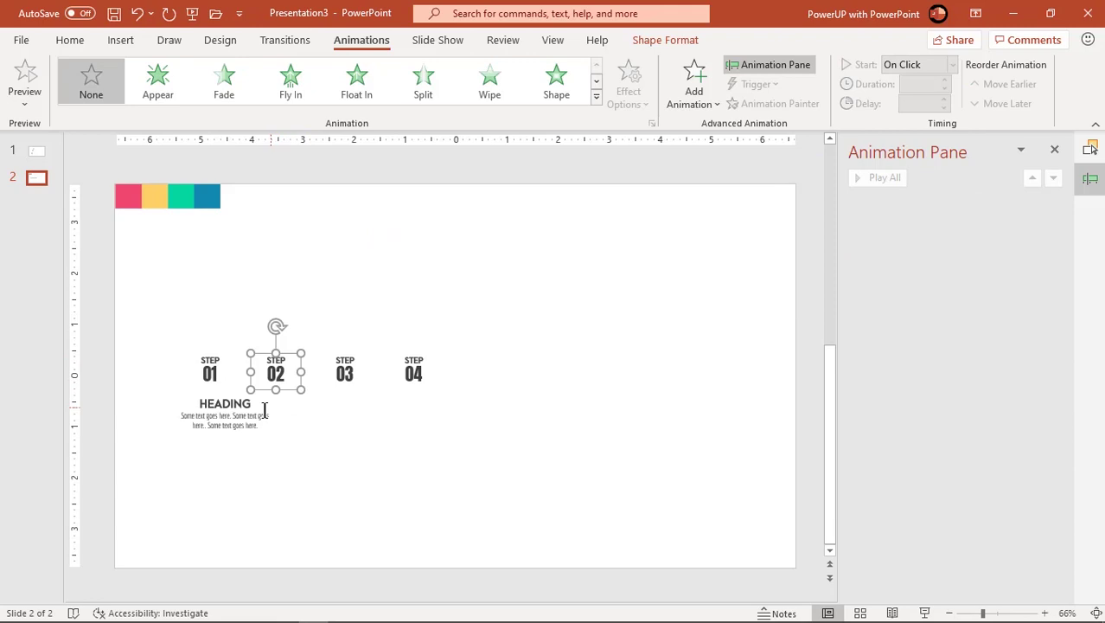
{"action": "left_click", "coordinate": [263, 409], "text": "shift"}
{"action": "left_click", "coordinate": [36, 152]}
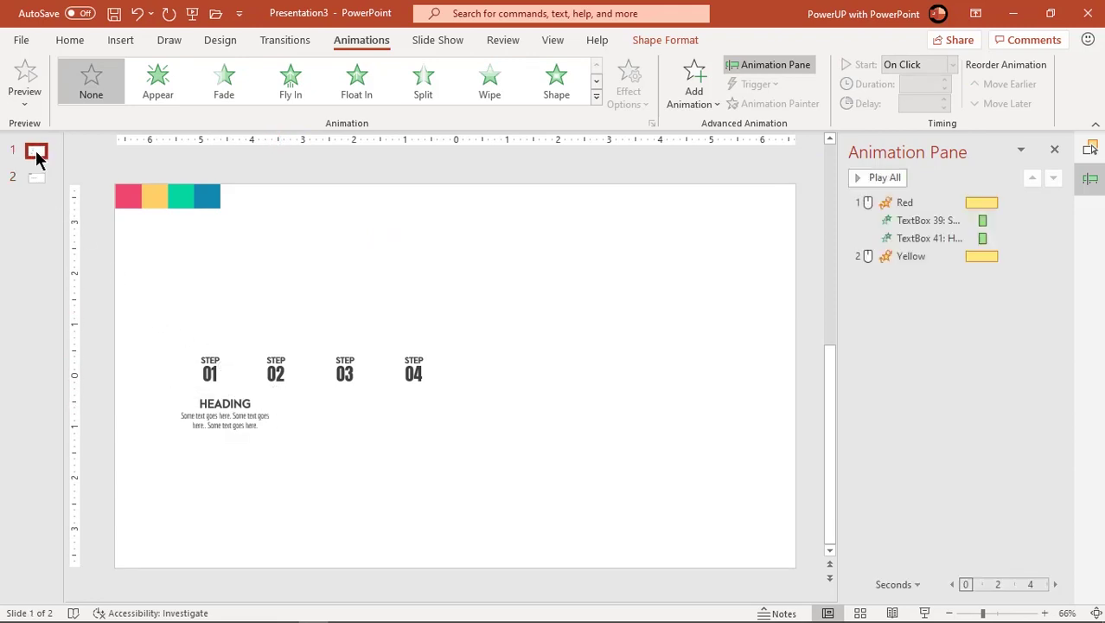
{"action": "key", "text": "ctrl+v"}
Rotate the pasted HEADING and STEP 02 boxes so they follow the arc.
{"action": "left_click", "coordinate": [277, 454]}
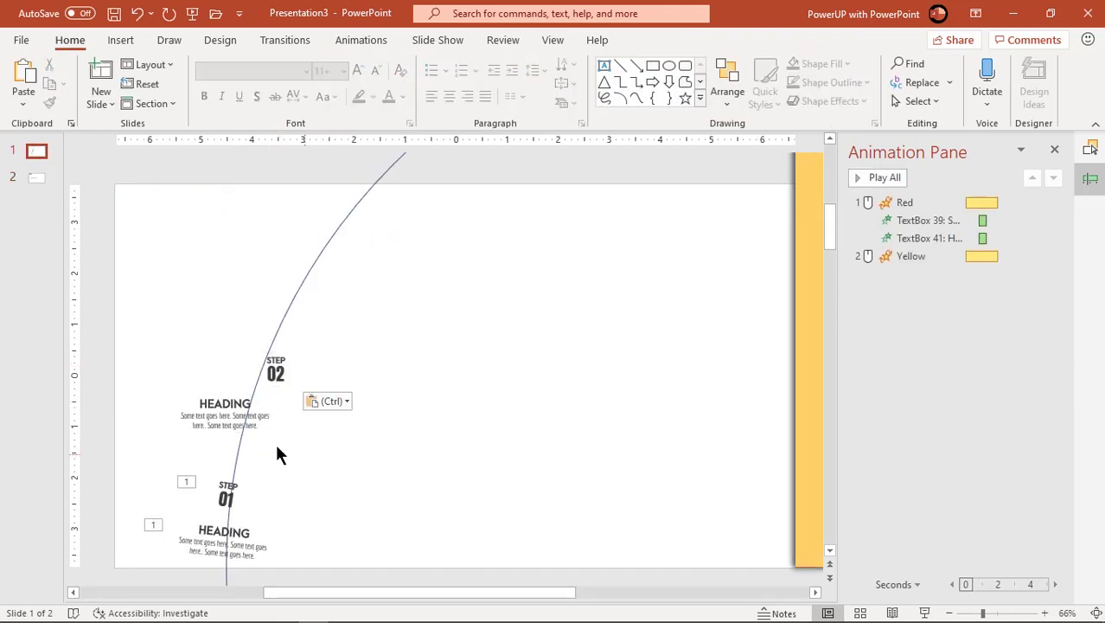
{"action": "left_click", "coordinate": [265, 436]}
{"action": "left_click_drag", "start_coordinate": [217, 365], "coordinate": [256, 437]}
{"action": "left_click", "coordinate": [275, 385]}
{"action": "left_click_drag", "start_coordinate": [276, 327], "coordinate": [262, 384]}
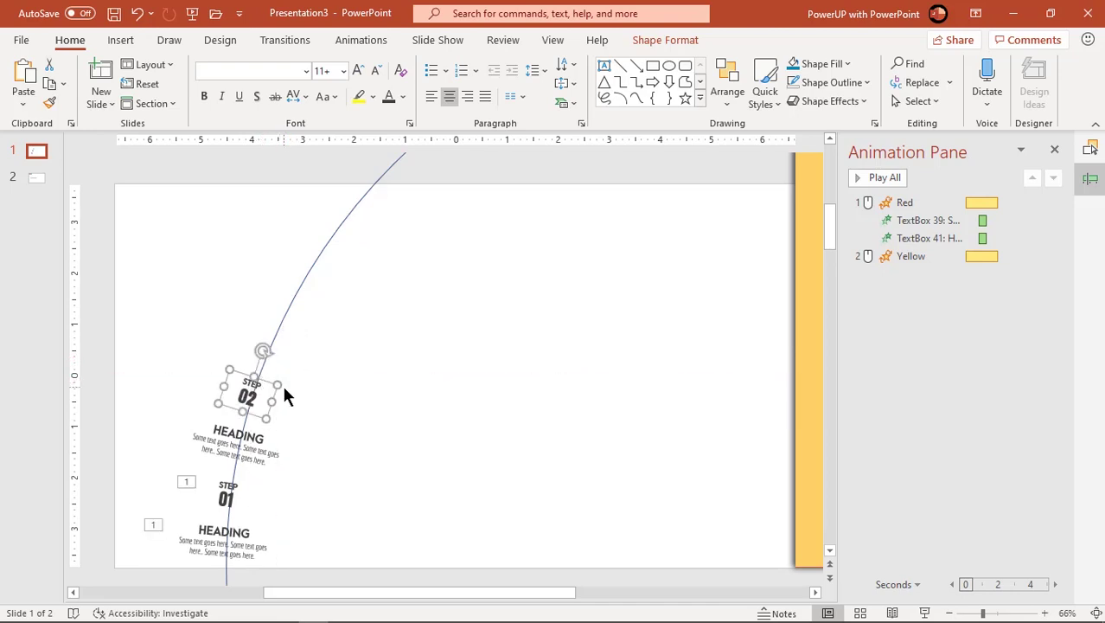
Preview the animations from Yellow, then reselect the STEP 02 and HEADING boxes.
{"action": "left_click", "coordinate": [913, 254]}
{"action": "left_click", "coordinate": [874, 177]}
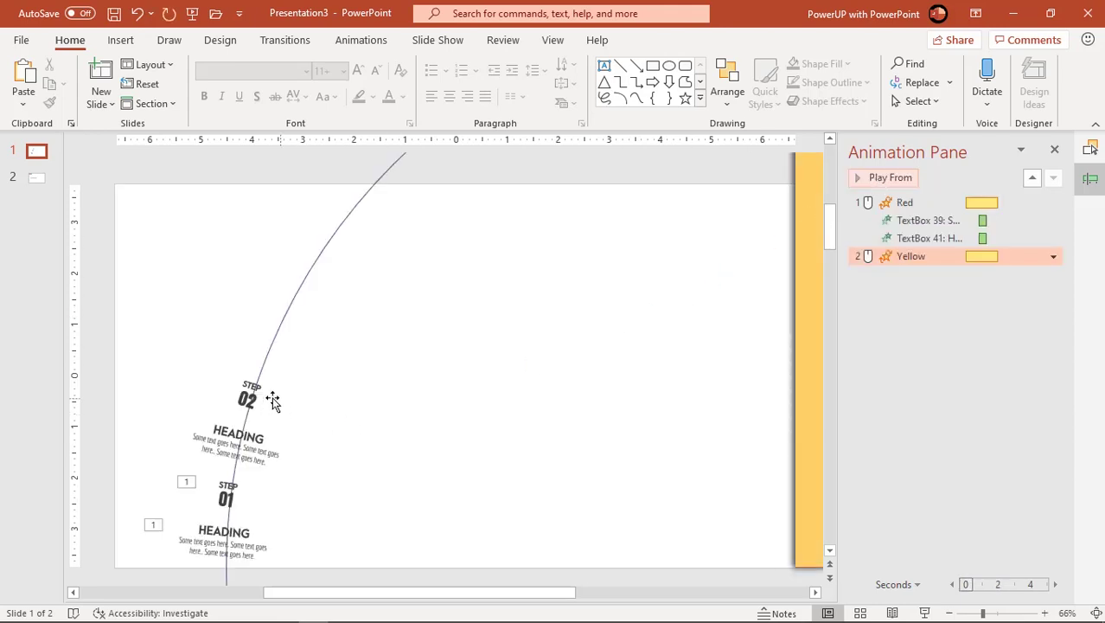
{"action": "left_click", "coordinate": [273, 400]}
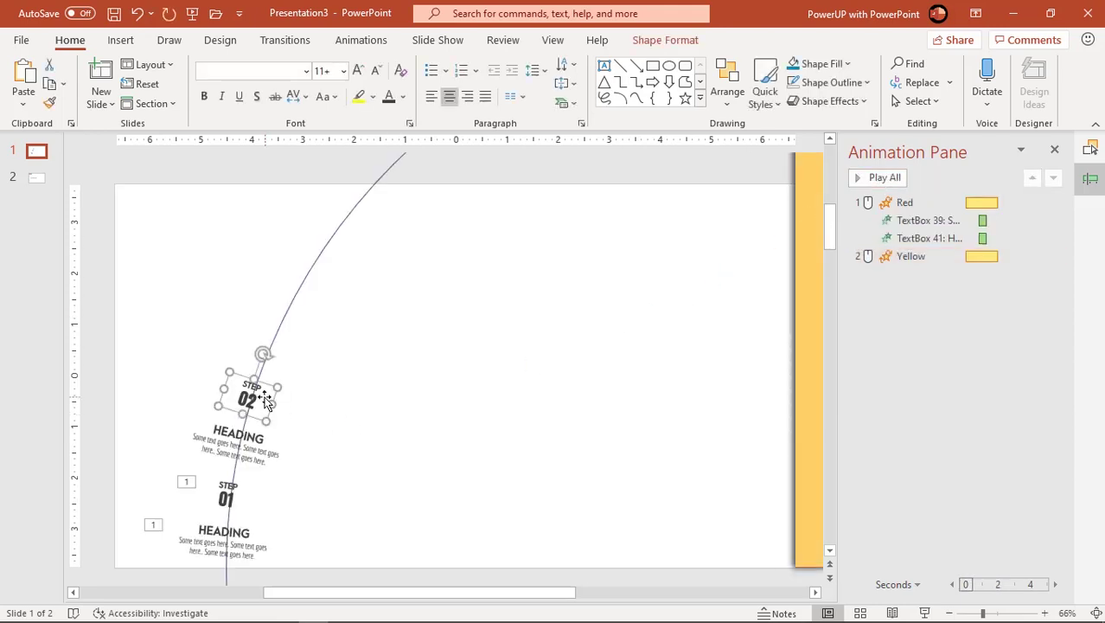
{"action": "left_click", "coordinate": [278, 441], "text": "shift"}
{"action": "left_click", "coordinate": [372, 41]}
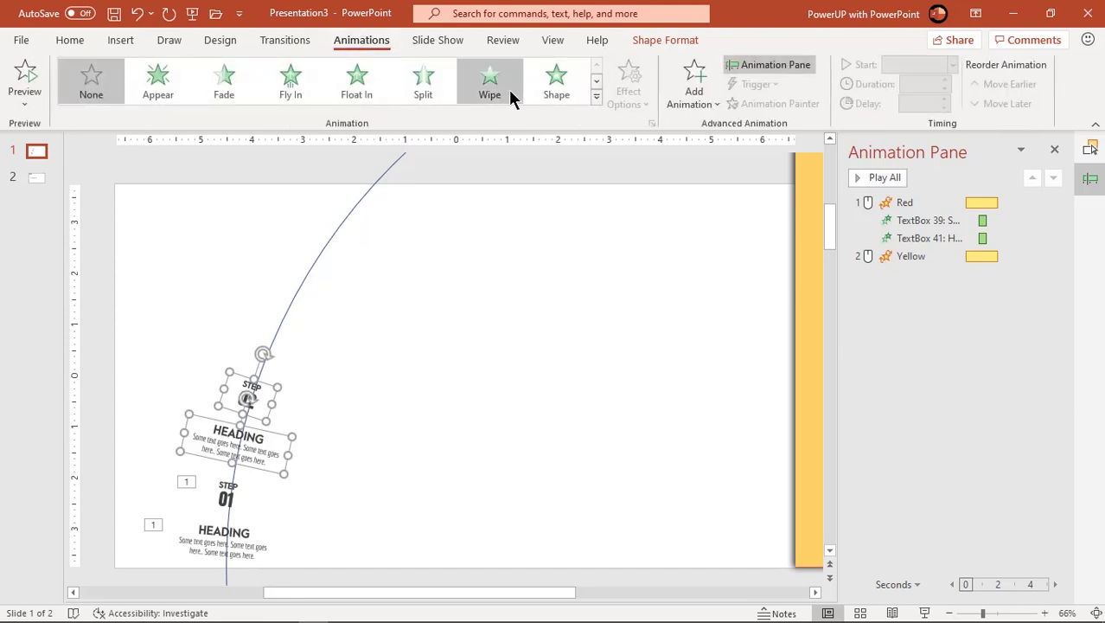
Give STEP 02 and HEADING a Zoom entrance starting With Previous after a 0.8 s delay.
{"action": "left_click", "coordinate": [594, 102]}
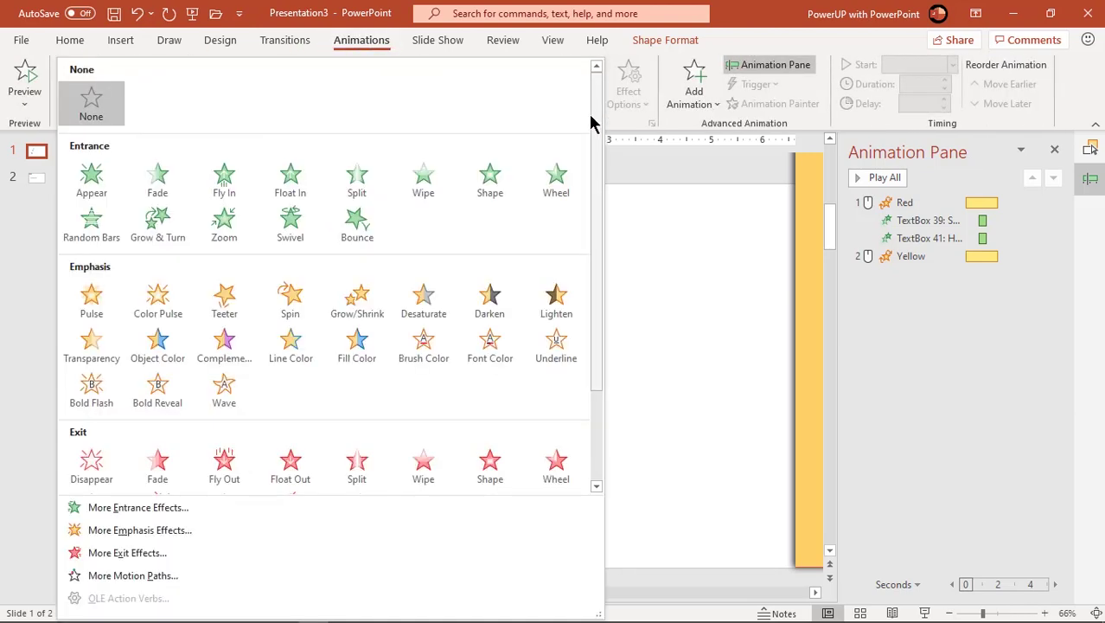
{"action": "left_click", "coordinate": [227, 223]}
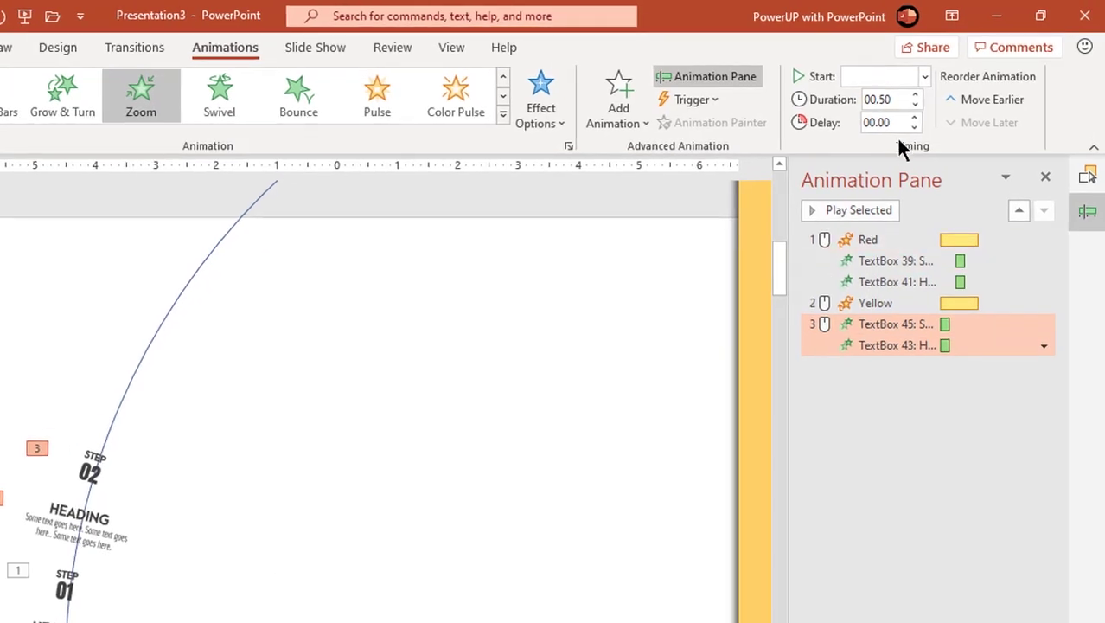
{"action": "left_click", "coordinate": [921, 78]}
{"action": "left_click", "coordinate": [889, 124]}
{"action": "left_click", "coordinate": [890, 125]}
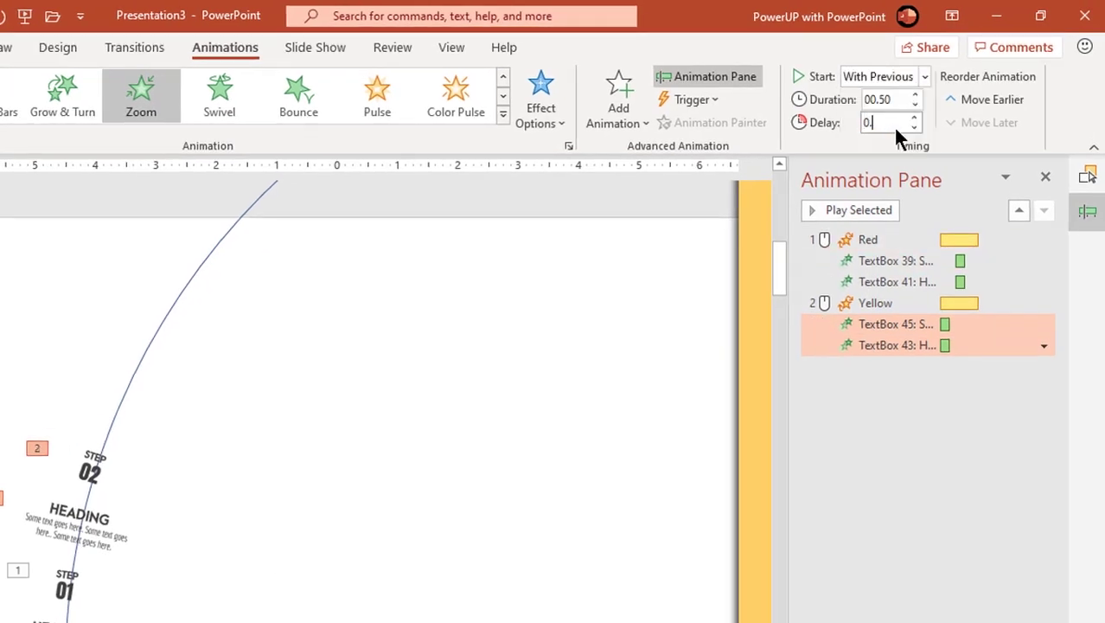
{"action": "key", "text": "Return"}
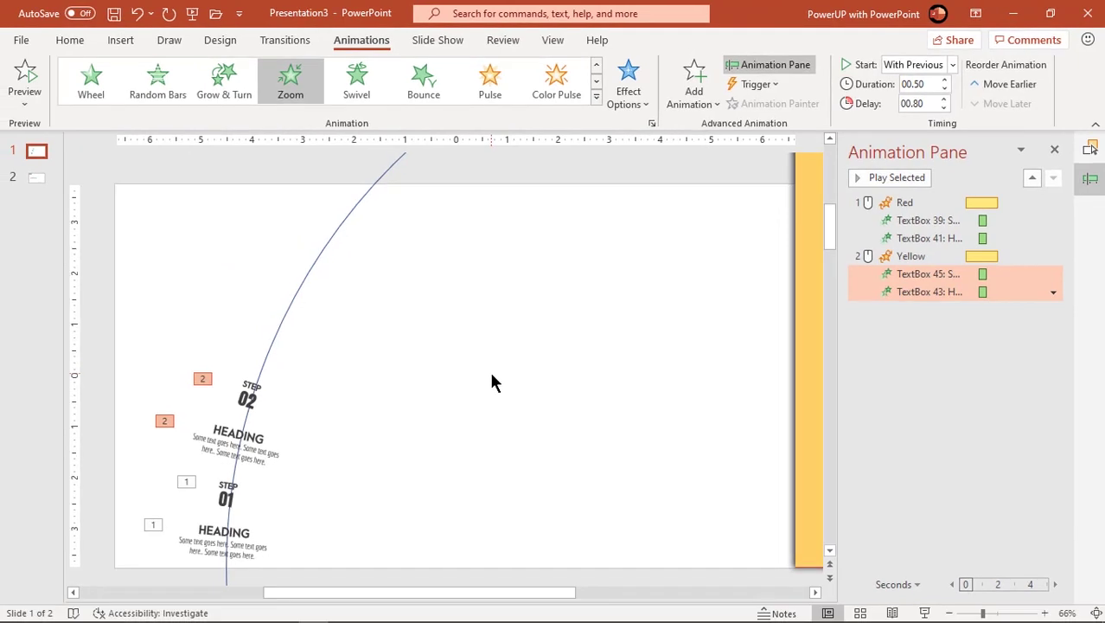
{"action": "left_click", "coordinate": [1090, 149]}
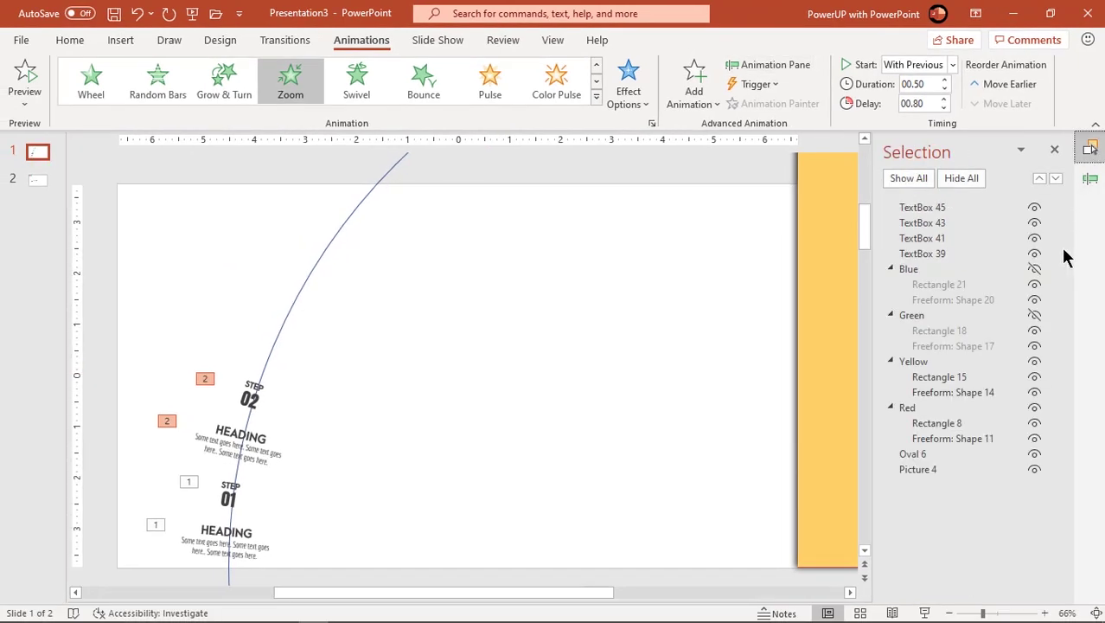
Unhide the Green group in the Selection Pane and apply a Spin emphasis to it.
{"action": "left_click", "coordinate": [1034, 315]}
{"action": "scroll", "coordinate": [700, 370], "scroll_direction": "down", "scroll_amount": 4}
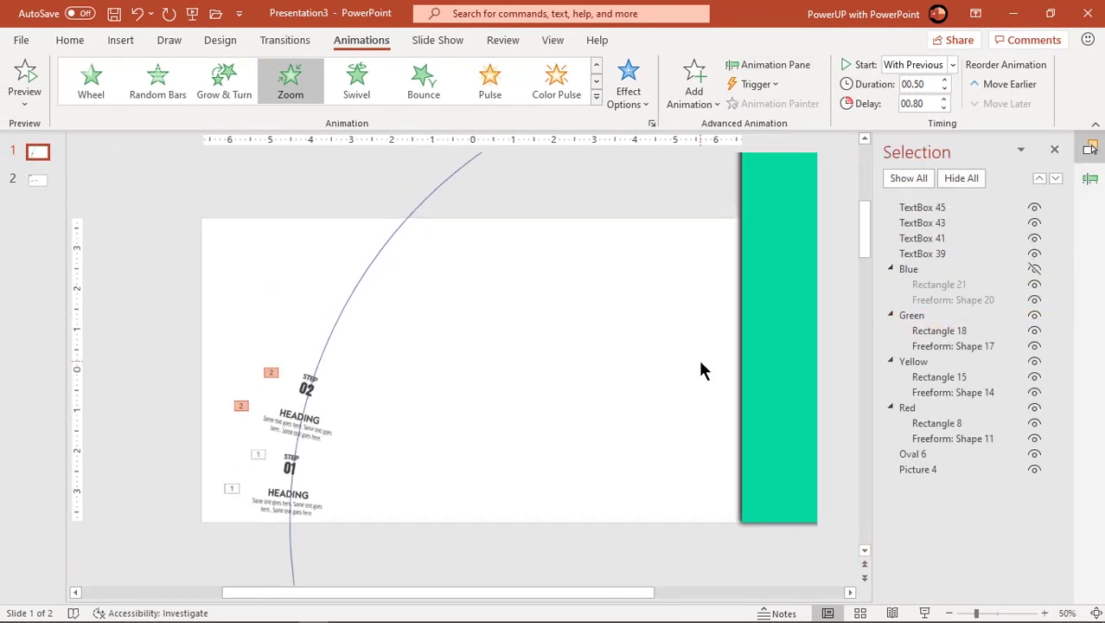
{"action": "left_click", "coordinate": [689, 341]}
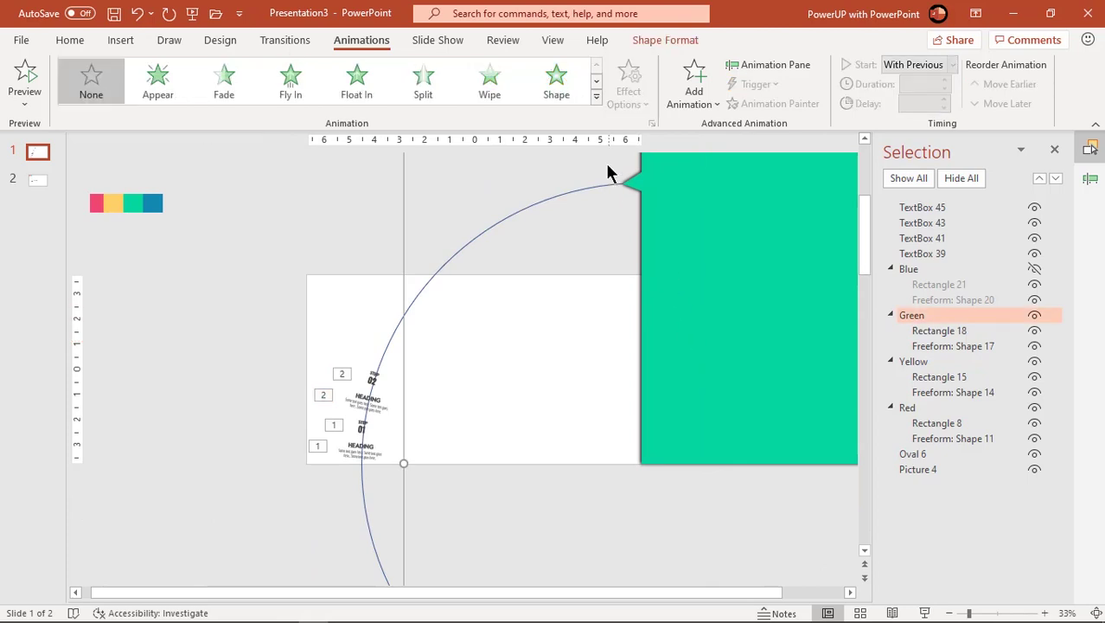
{"action": "left_click", "coordinate": [596, 97]}
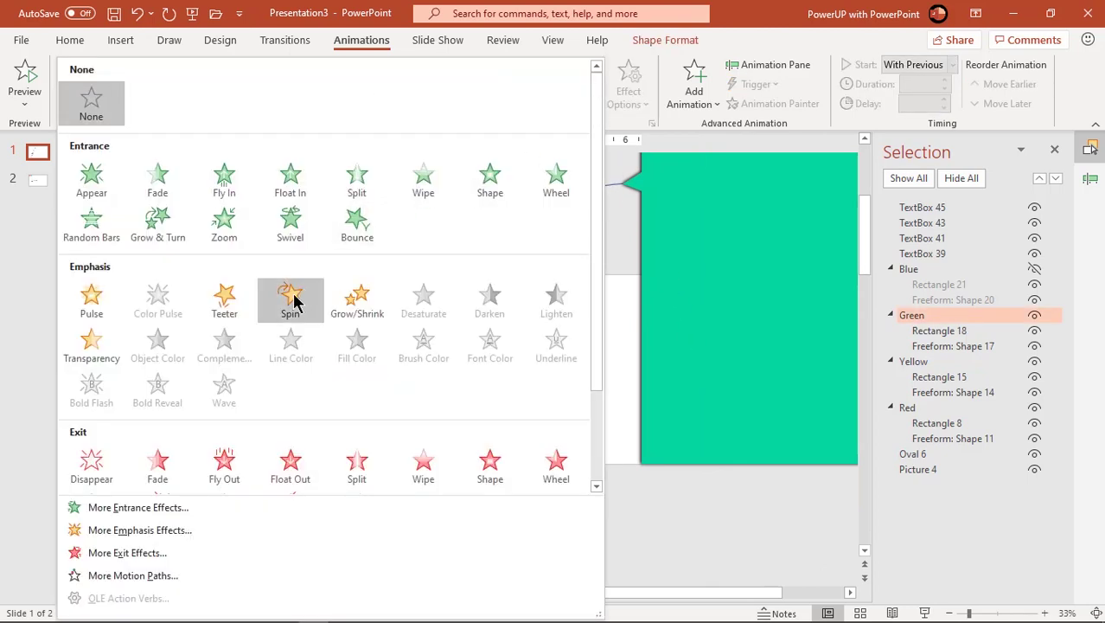